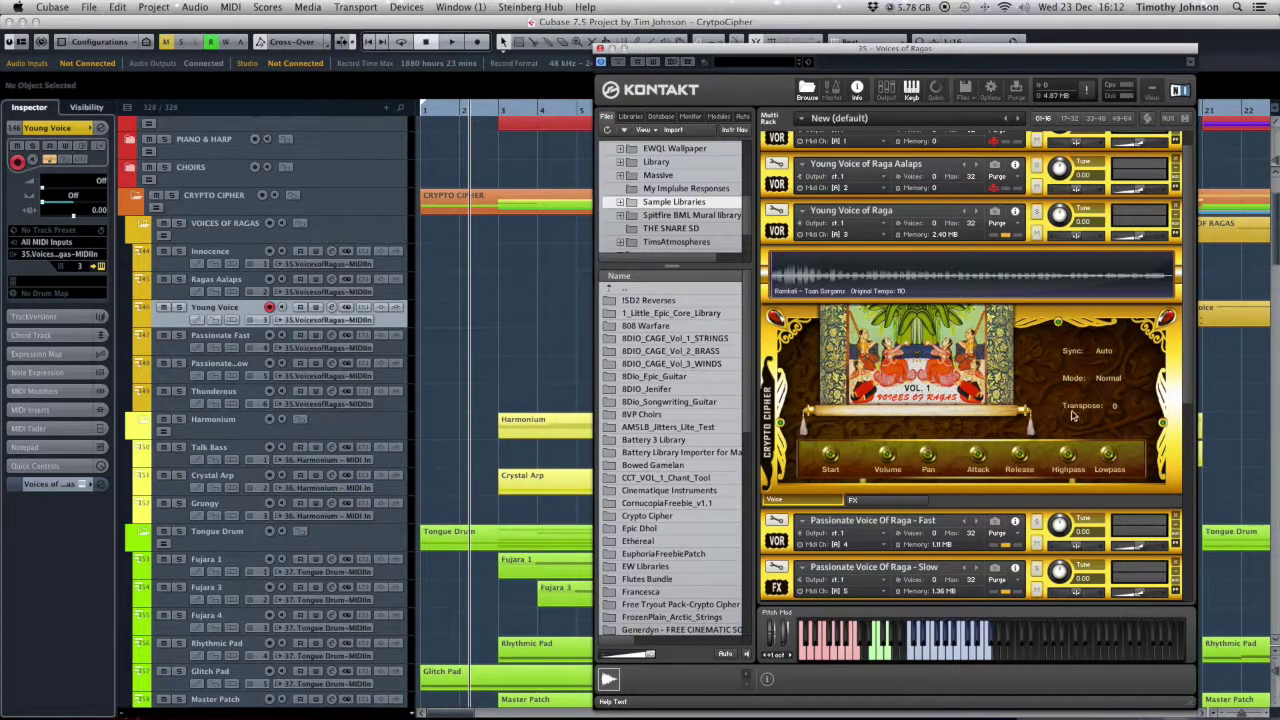
# Examine the Voice and FX pages of the Young Voice of Raga instrument in the multi rack.
pyautogui.moveTo(1187, 360); pyautogui.dragTo(1188, 362)
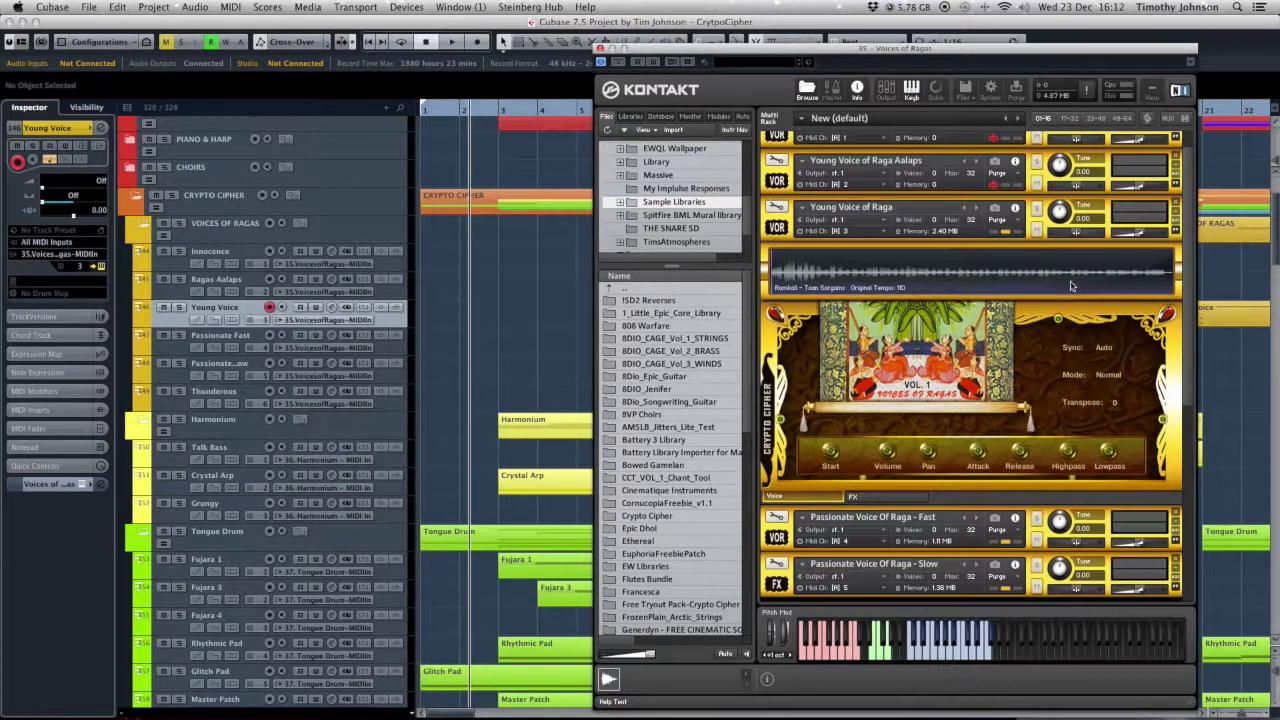
pyautogui.click(980, 206)
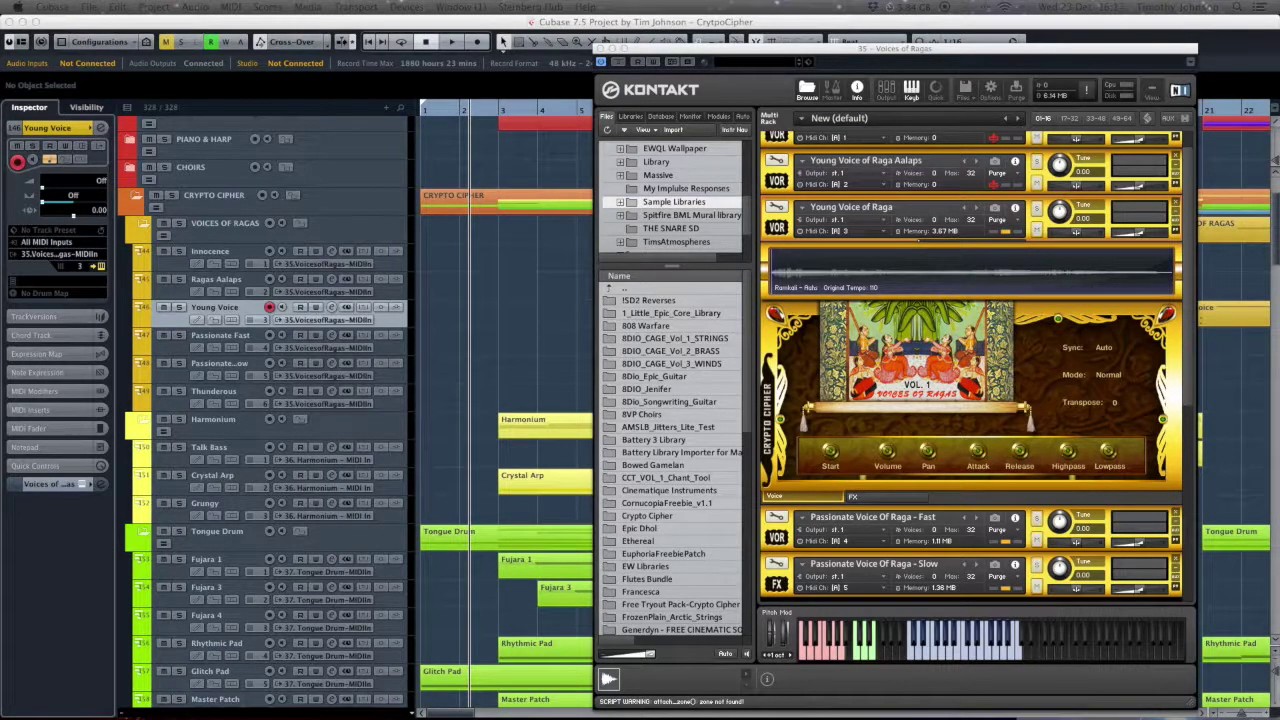
pyautogui.click(853, 496)
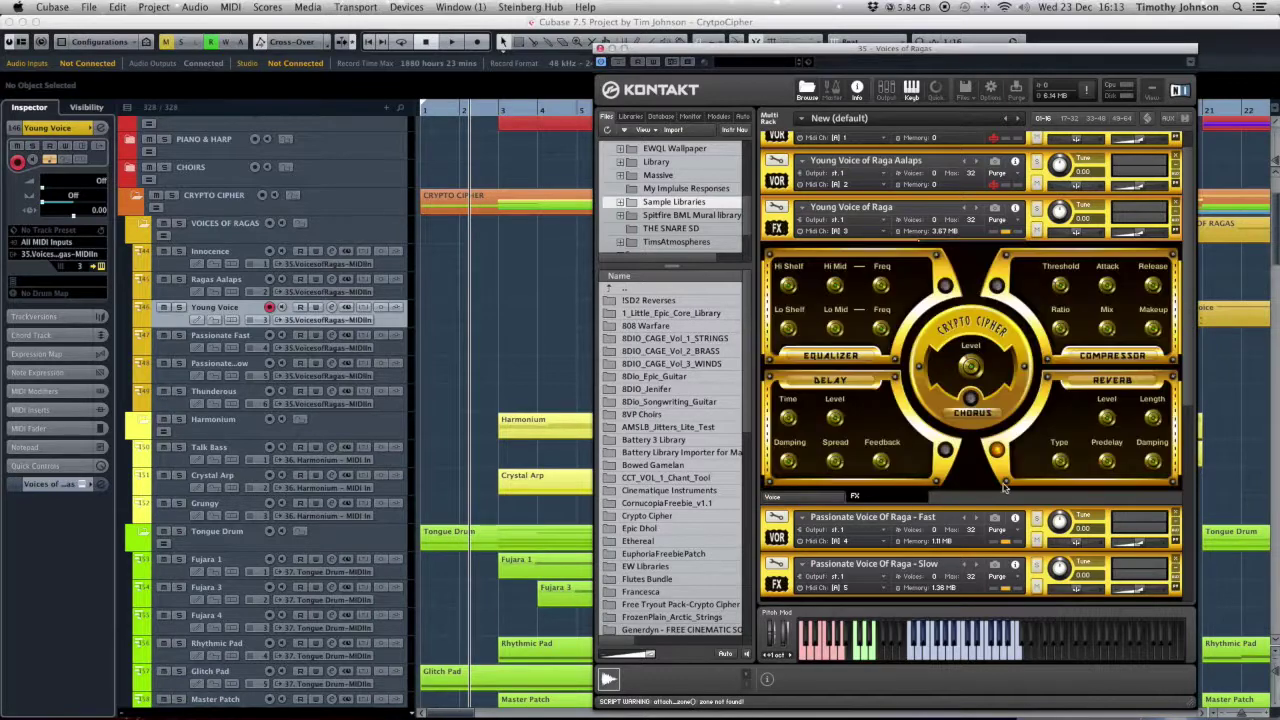
pyautogui.click(798, 497)
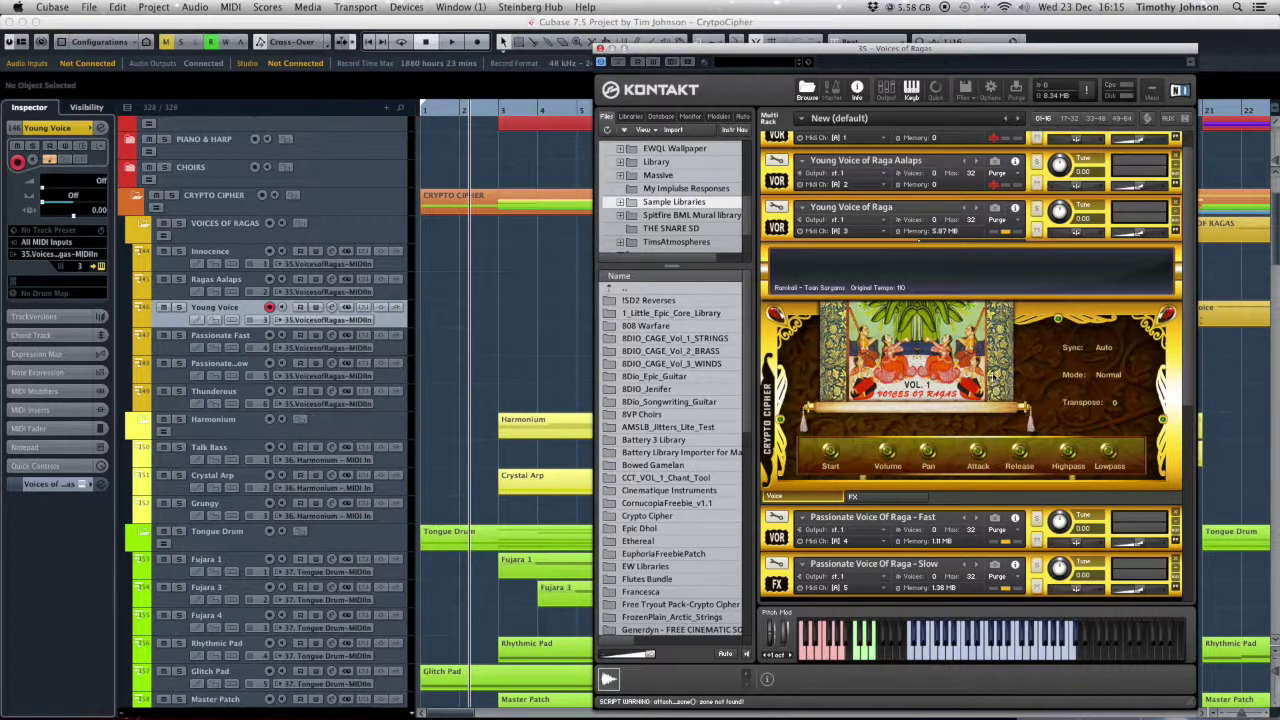
pyautogui.click(876, 497)
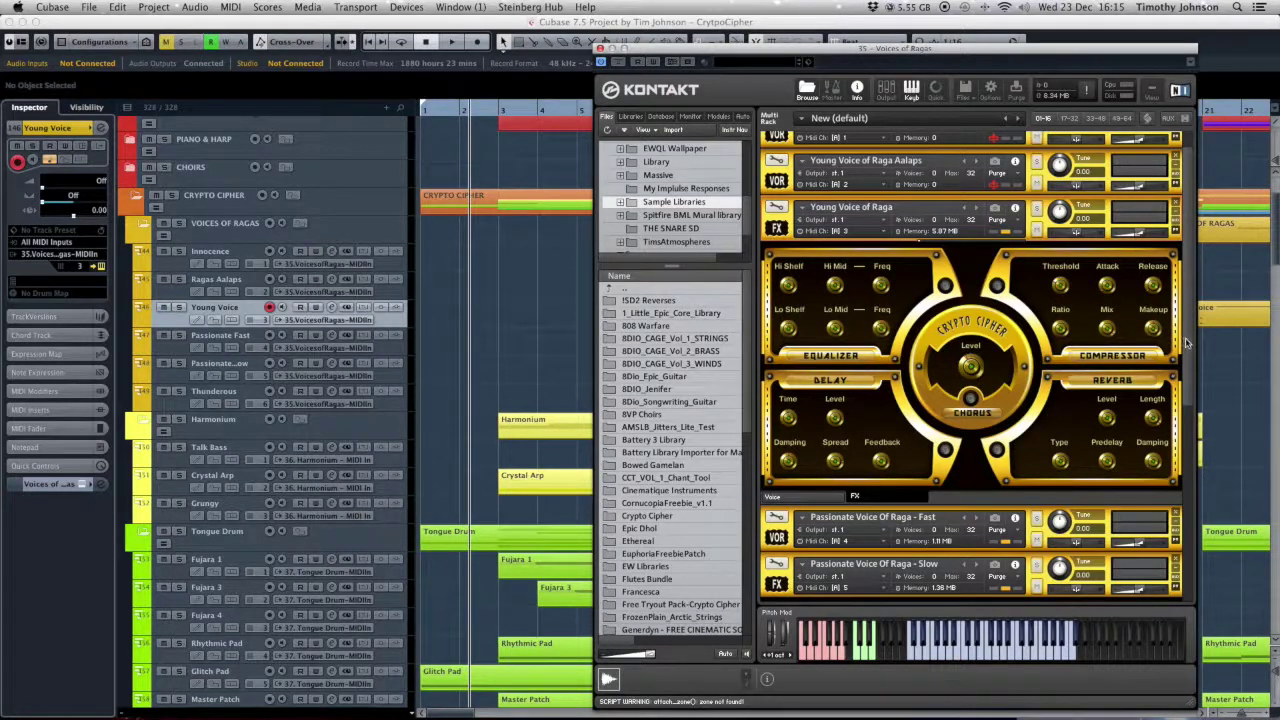
pyautogui.scroll(-1, 1186, 343)
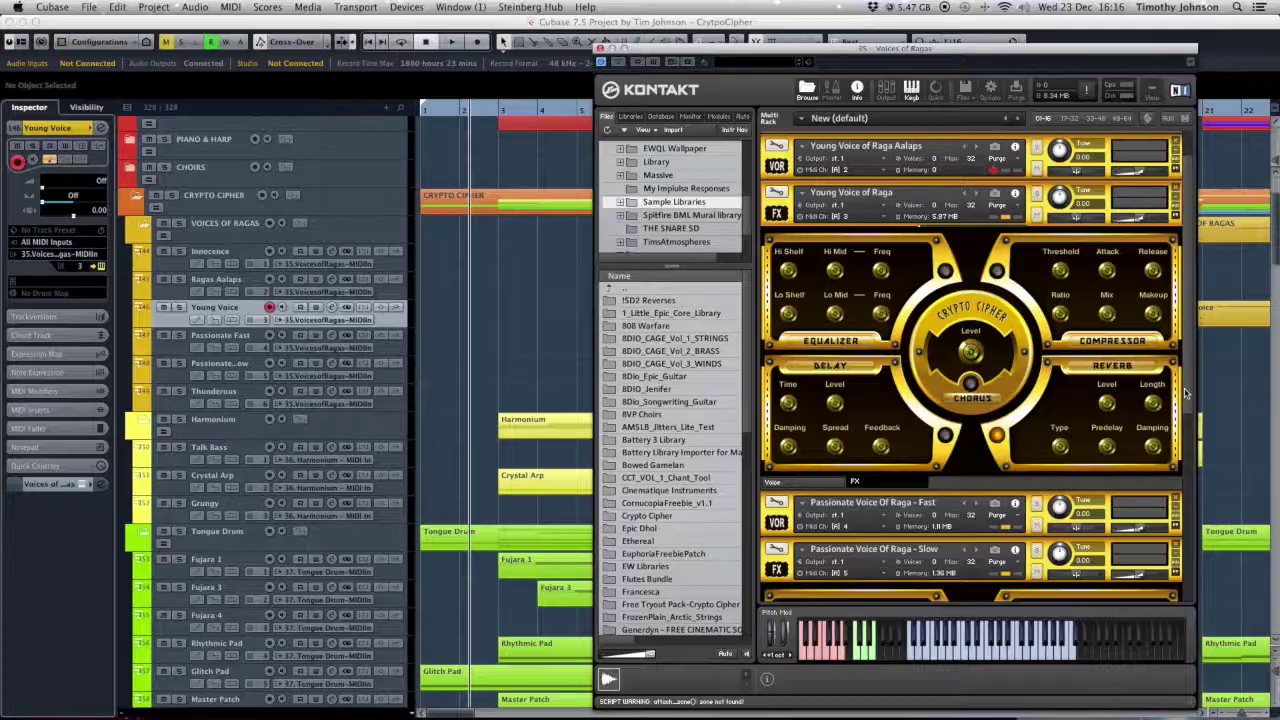
pyautogui.scroll(-1, 1186, 393)
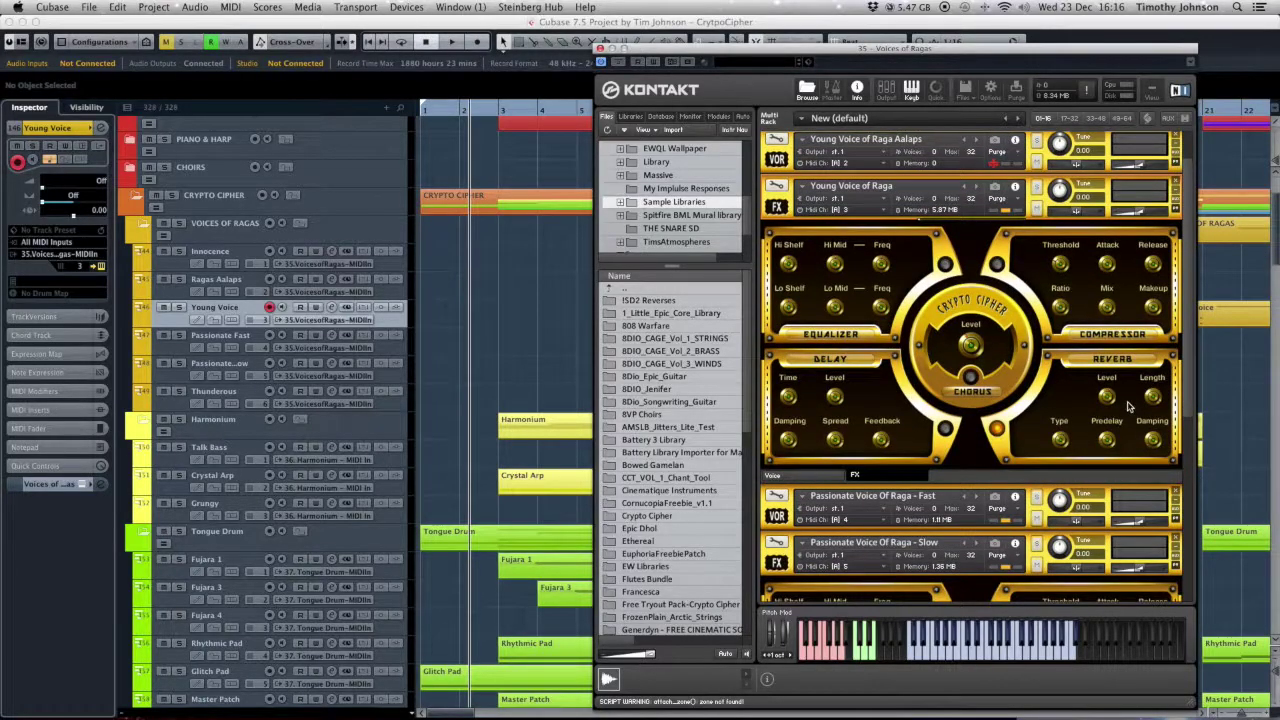
# Move the Kontakt window off the arrangement and play from about bar 9 with the Young Voice track soloed.
pyautogui.moveTo(726, 52); pyautogui.dragTo(1279, 44)
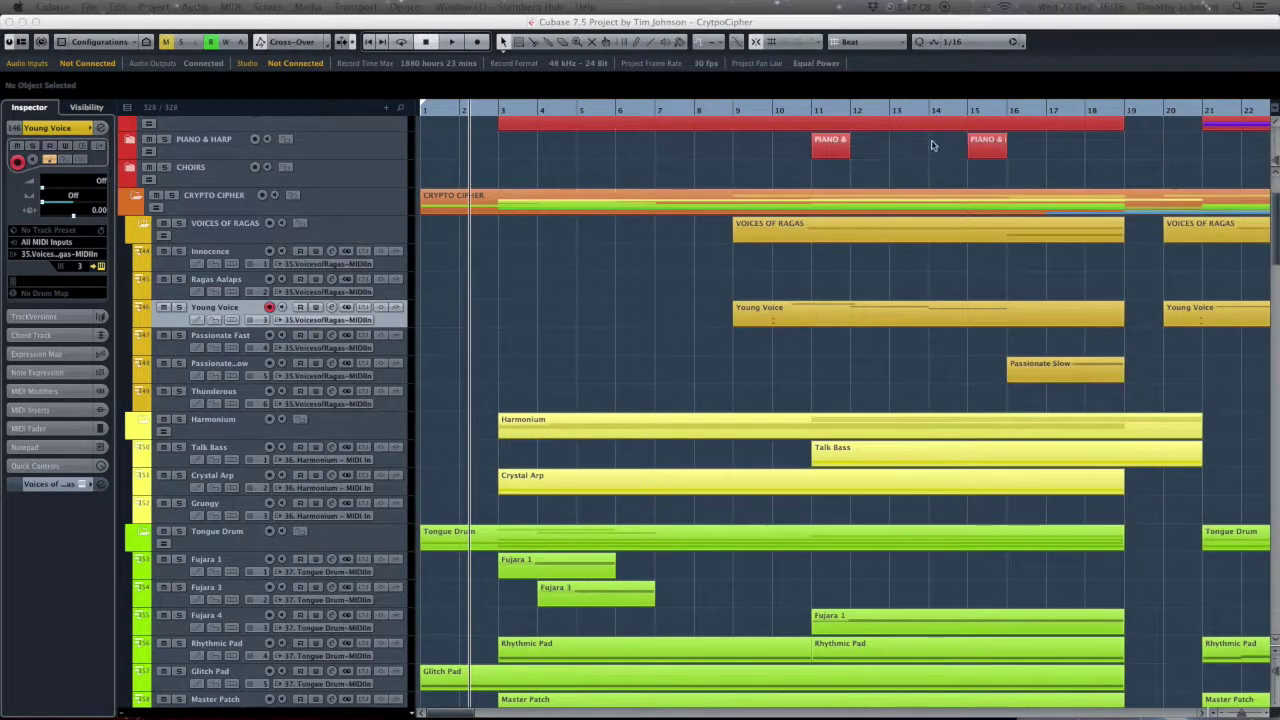
pyautogui.click(758, 112)
pyautogui.press('space')
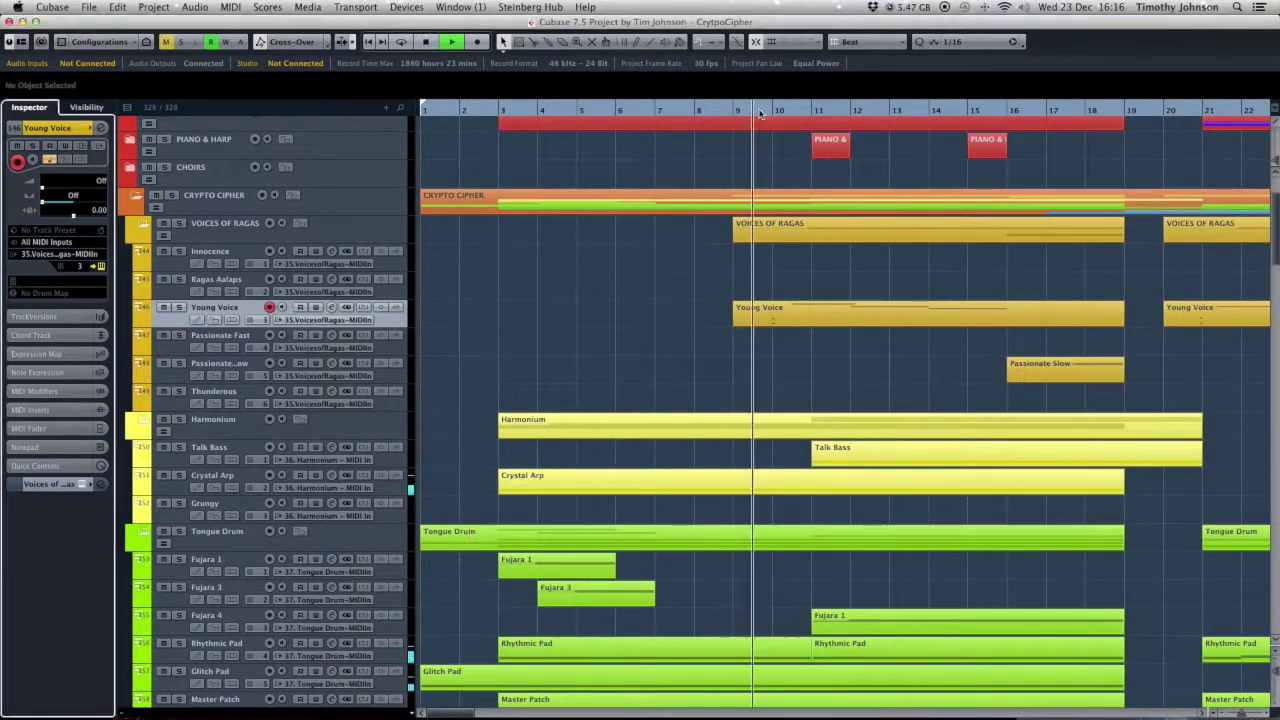
pyautogui.click(177, 309)
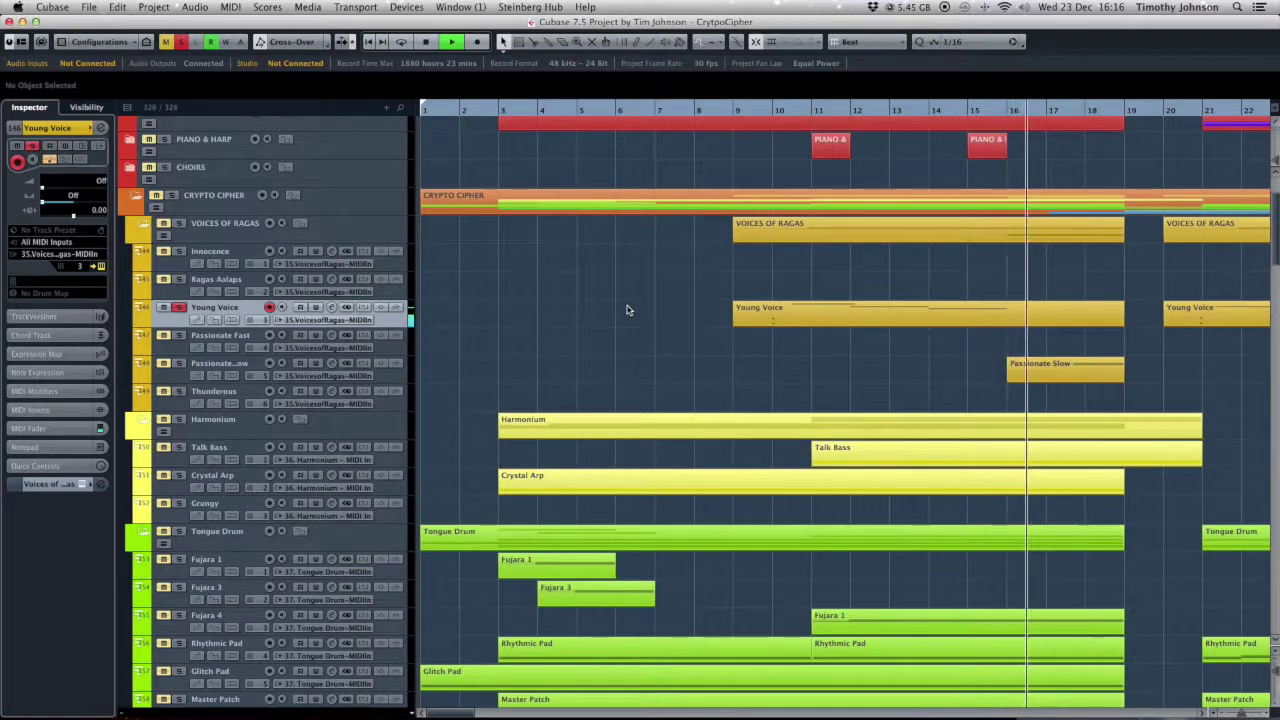
pyautogui.press('space')
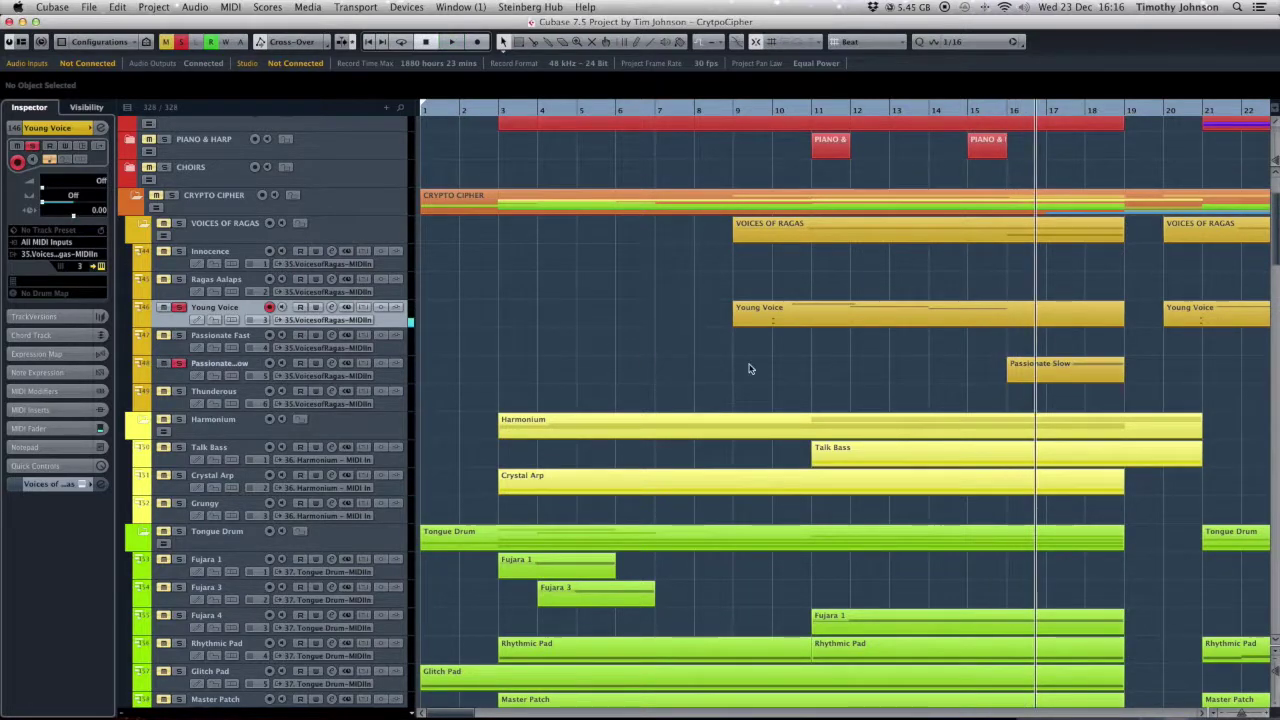
# Audition the arrangement from about bar 16, starting with the soloed Young Voice and Passionate Slow parts.
pyautogui.click(998, 114)
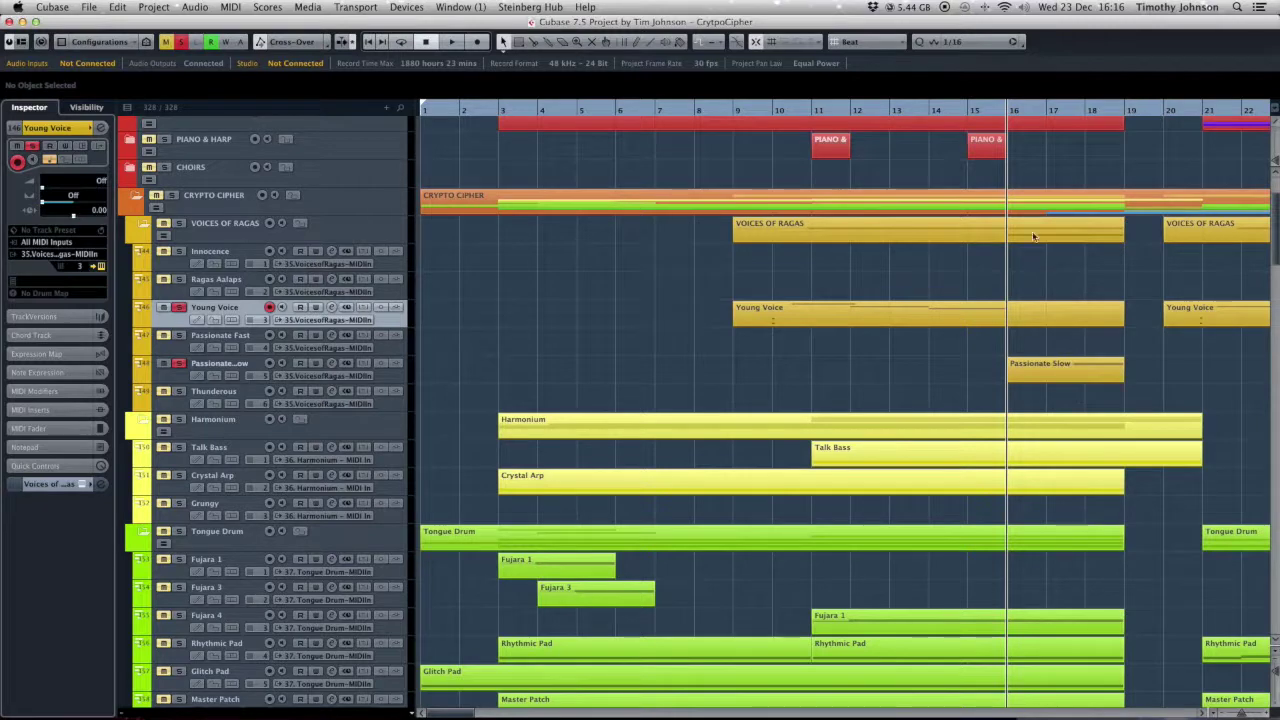
pyautogui.click(1001, 110)
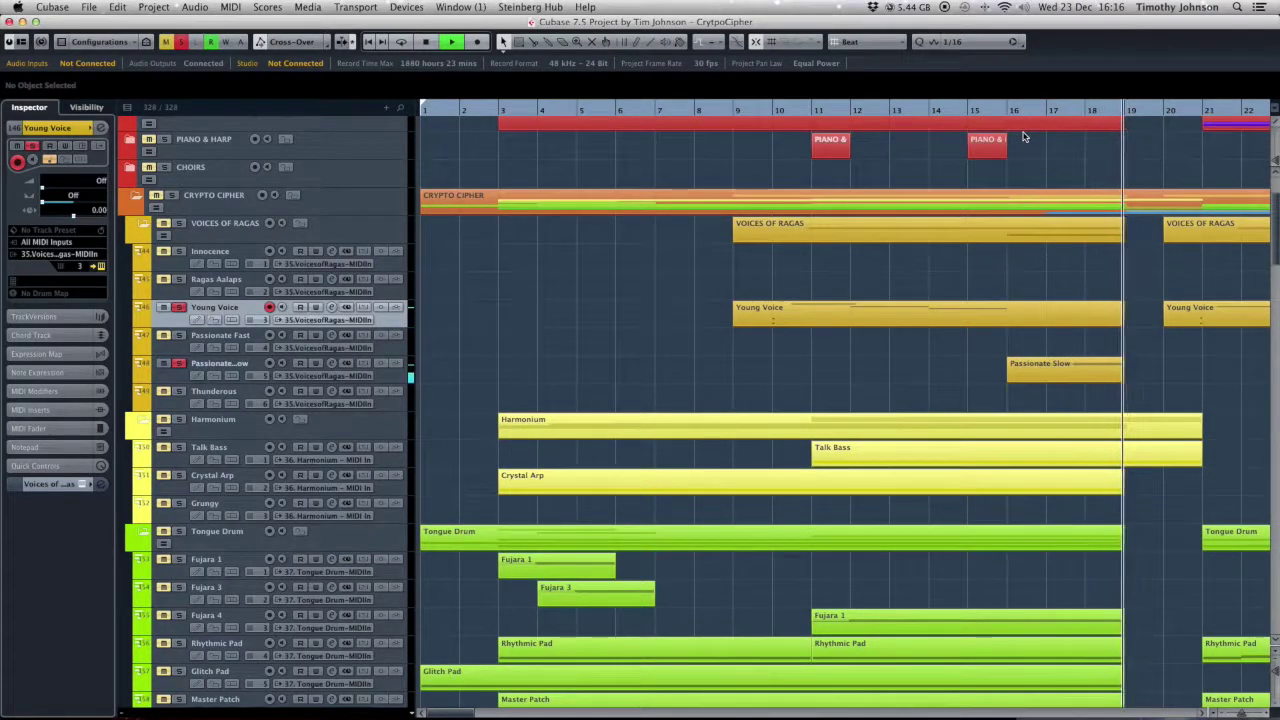
pyautogui.press('space')
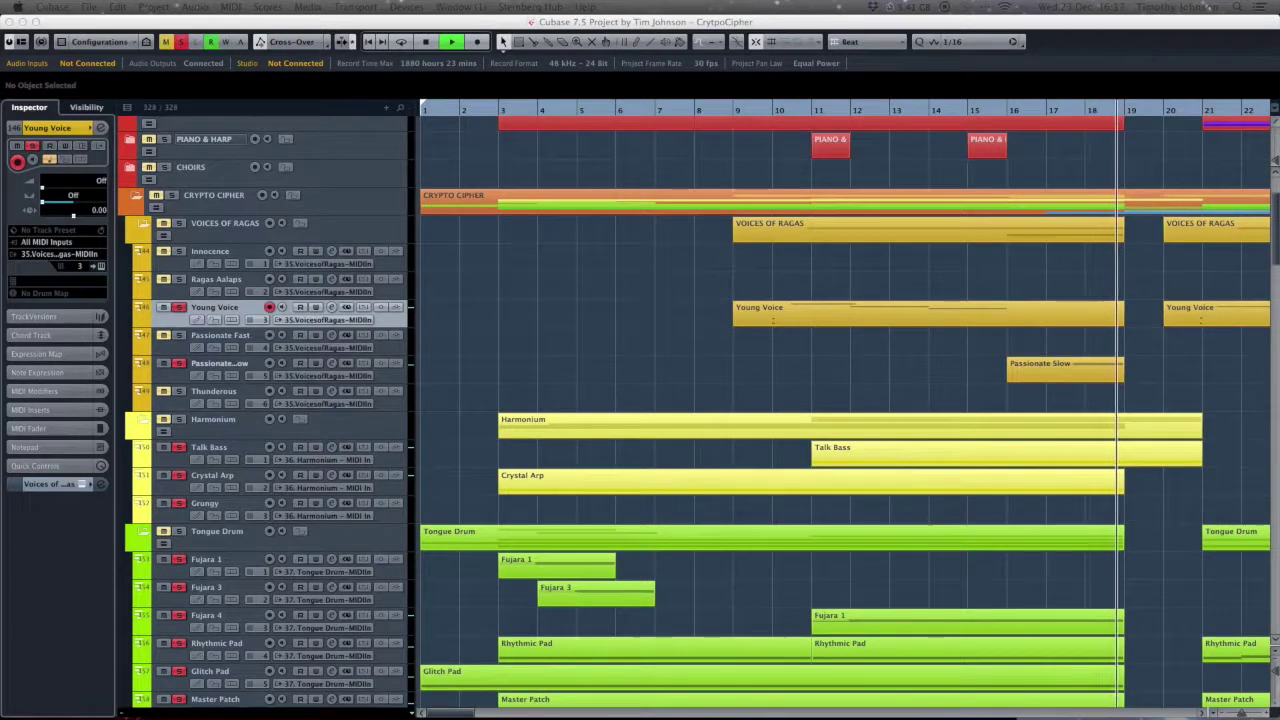
pyautogui.press('space')
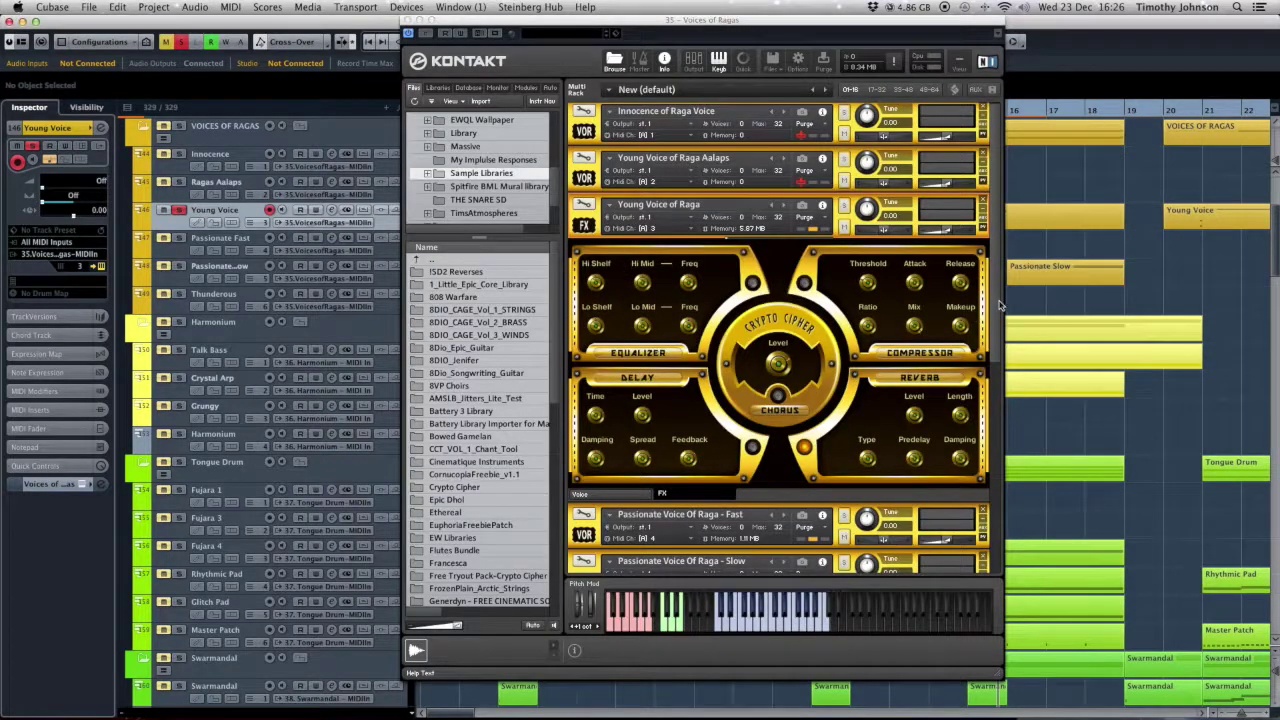
# Place the Voices of Ragas window beside the vocal parts and play from bar 9 with its FX page open.
pyautogui.scroll(-2, 997, 313)
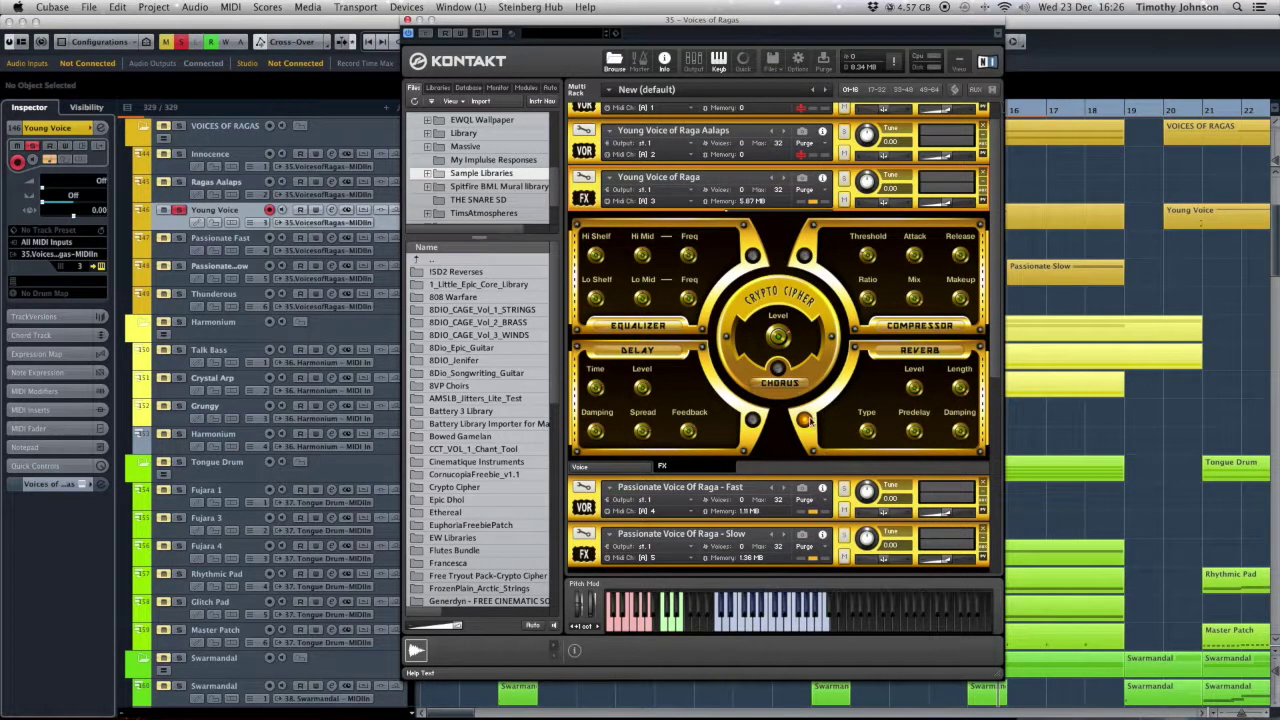
pyautogui.moveTo(803, 34); pyautogui.dragTo(446, 66)
pyautogui.click(733, 110)
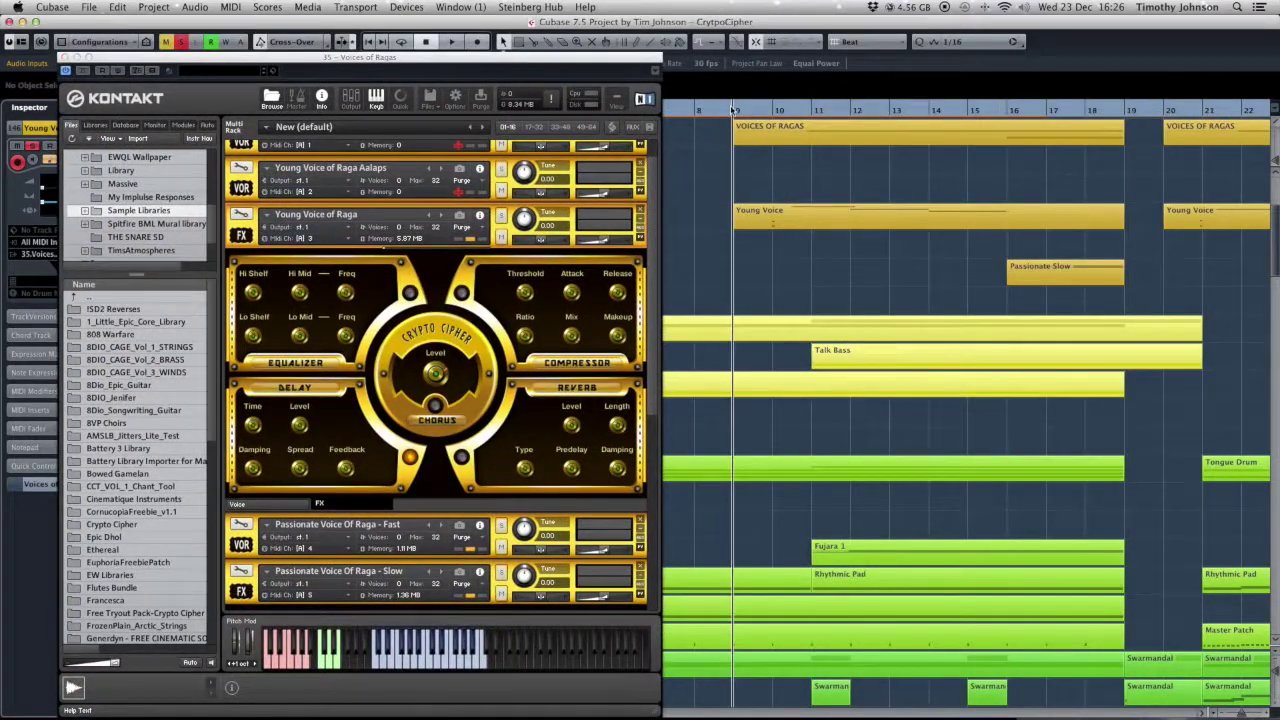
pyautogui.press('space')
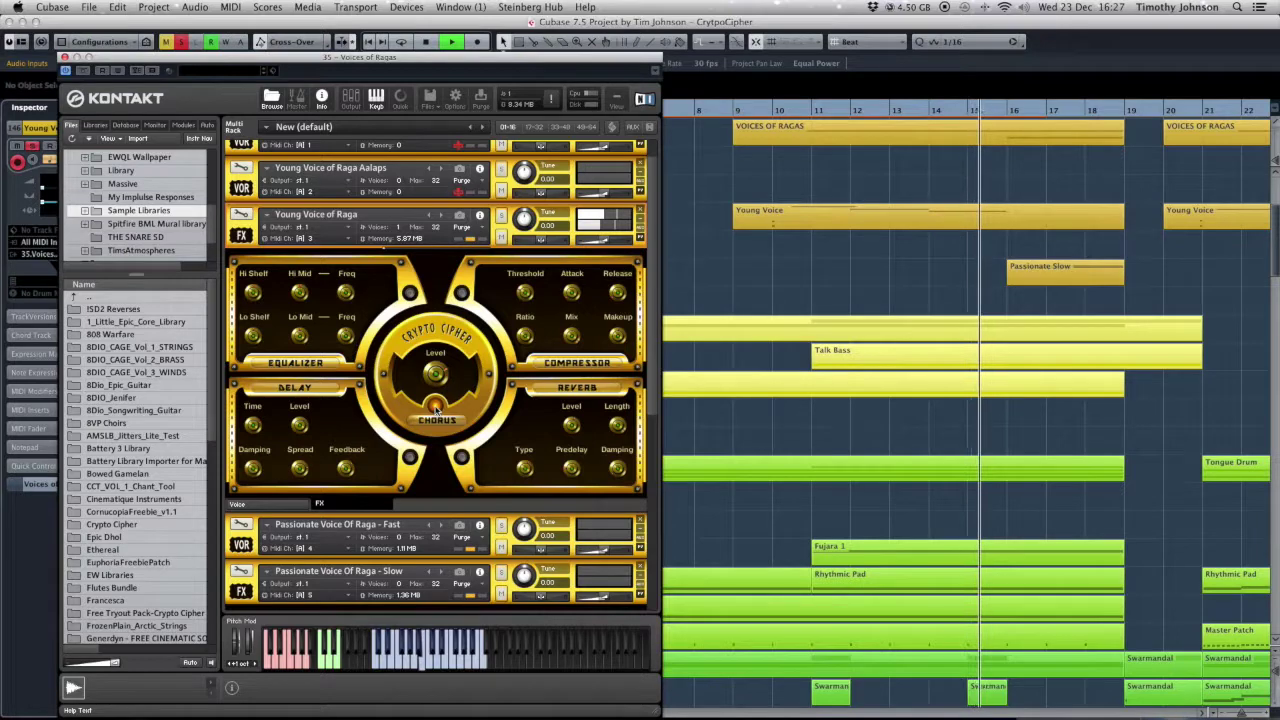
# Set the Young Voice of Raga chorus level to -5.7 dB and replay the part from between bars 9 and 10.
pyautogui.moveTo(431, 376); pyautogui.dragTo(430, 384)
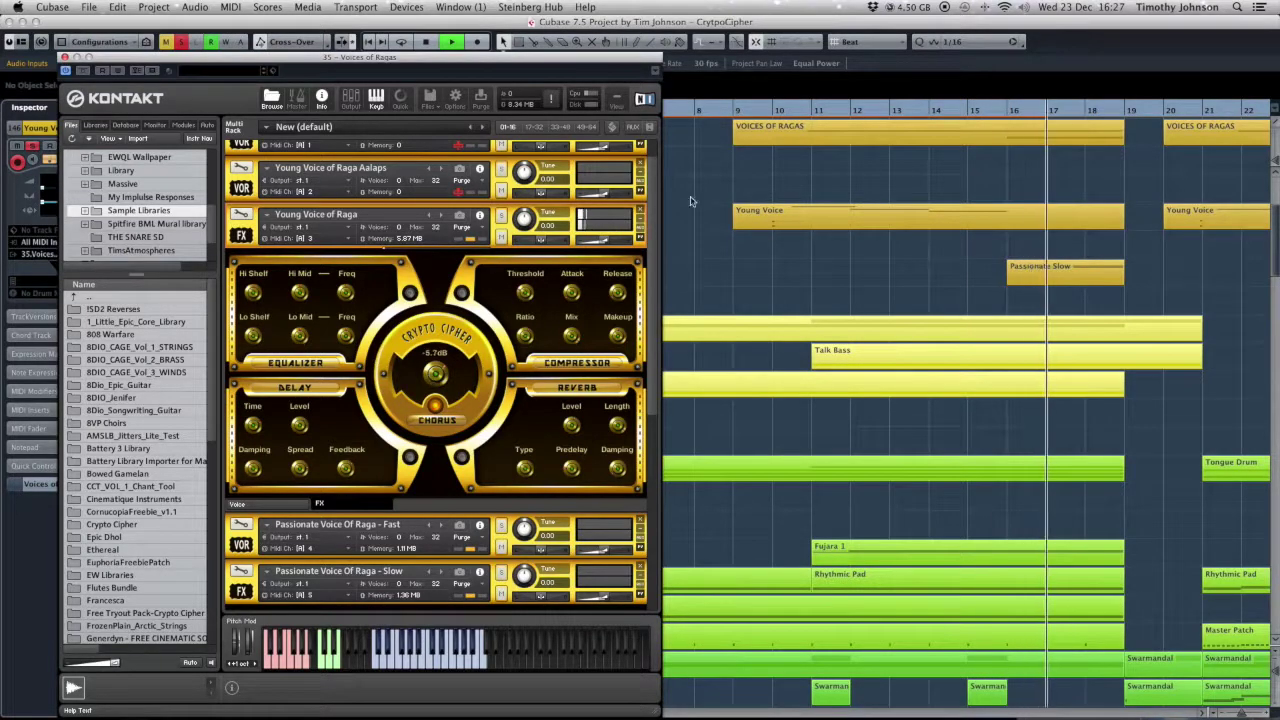
pyautogui.click(763, 111)
pyautogui.click(763, 111)
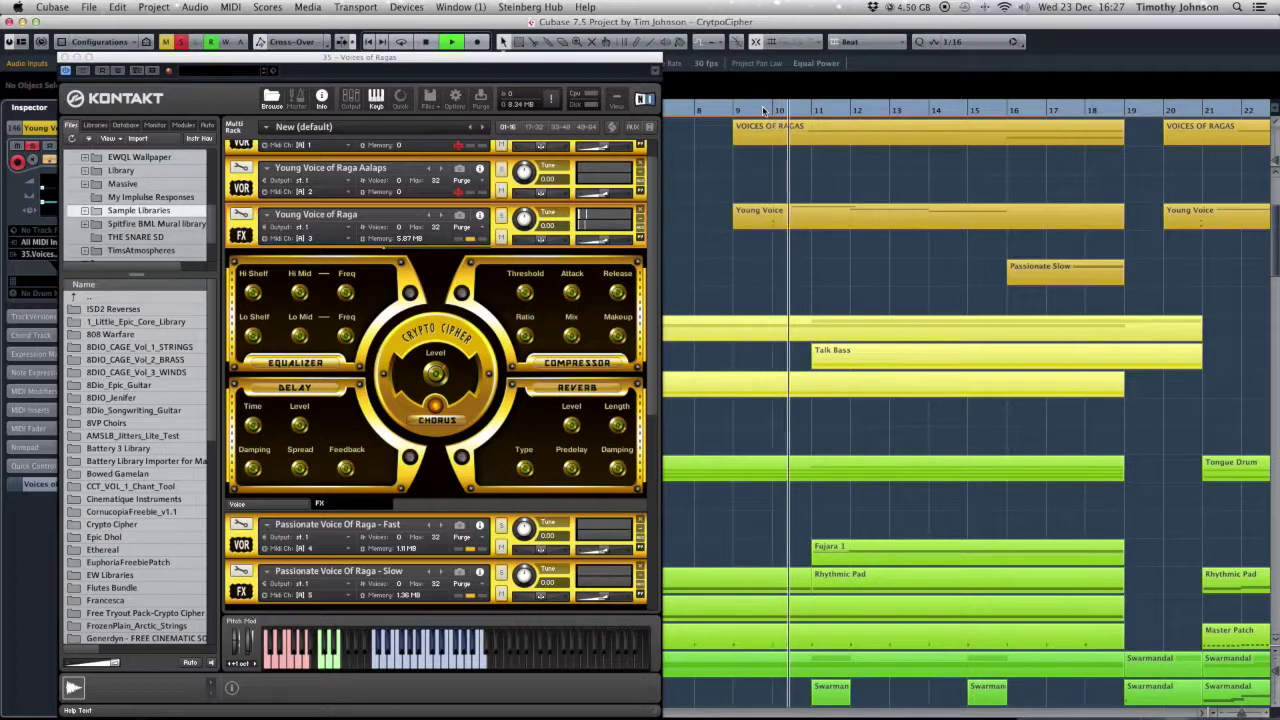
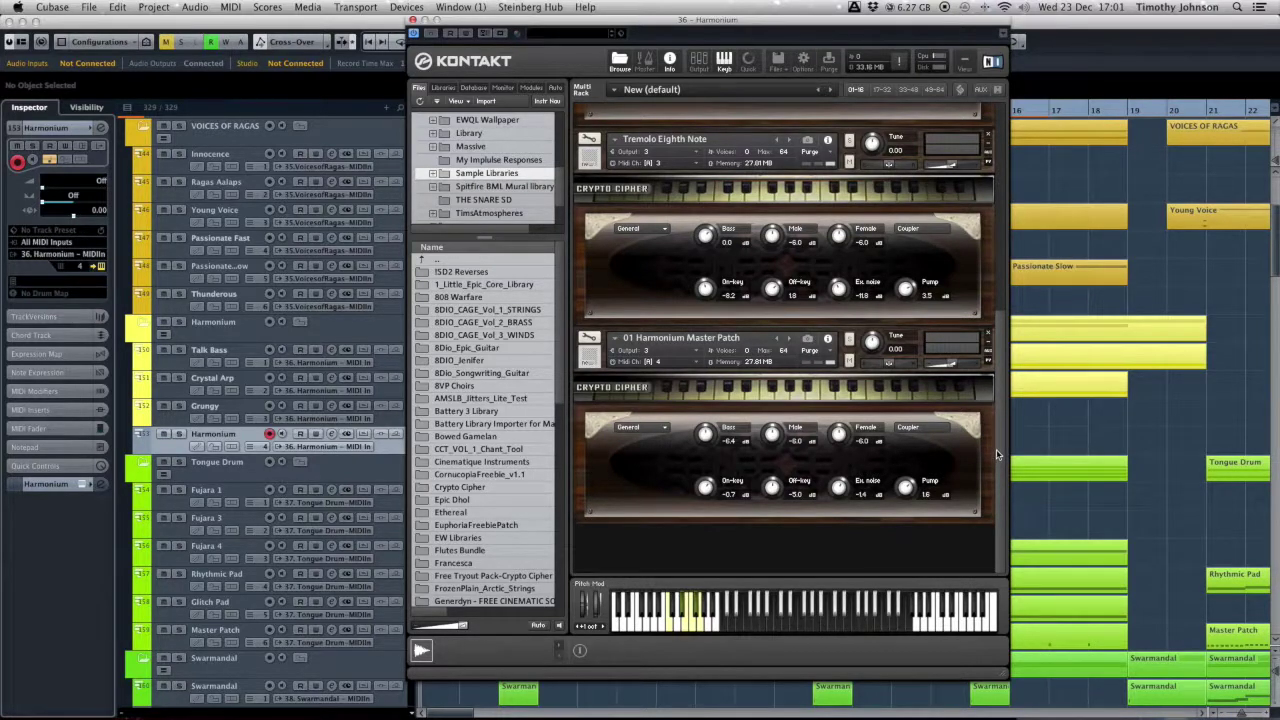
# Bring Talk Bass MOD into view in the Harmonium multi rack and select the Talk Bass track.
pyautogui.scroll(2, 1005, 455)
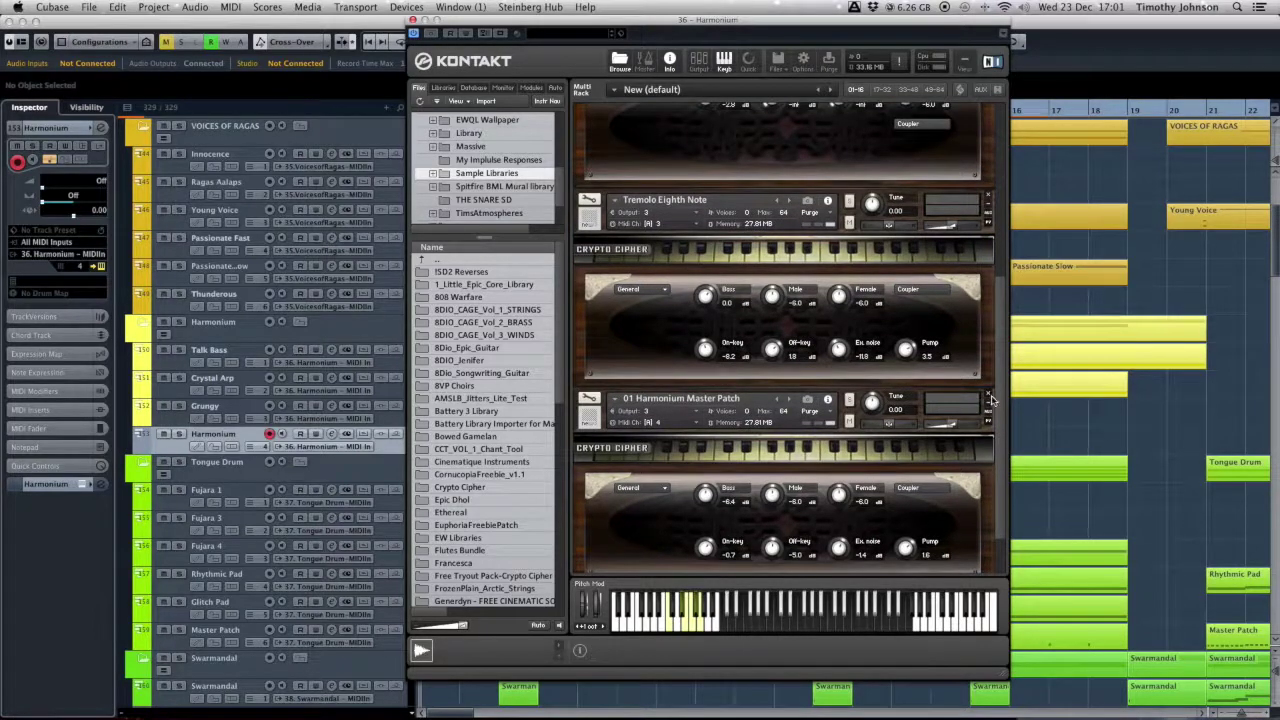
pyautogui.moveTo(999, 407); pyautogui.dragTo(1009, 222)
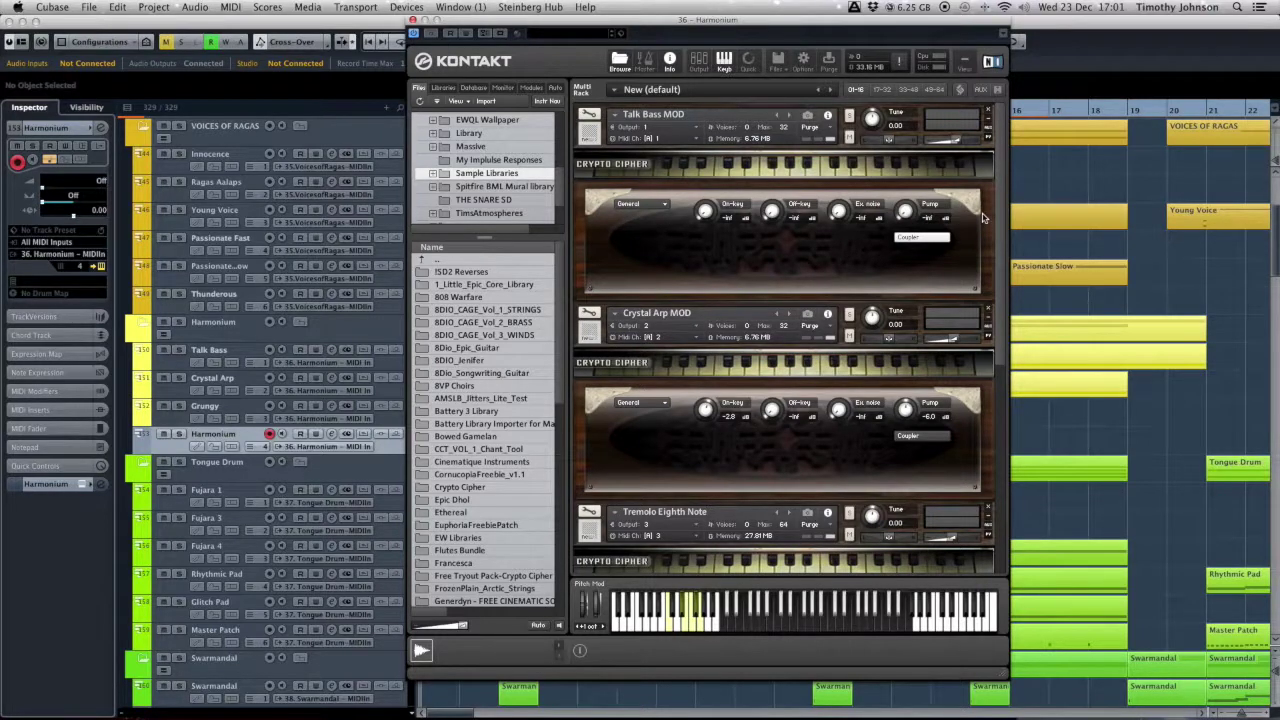
pyautogui.click(392, 365)
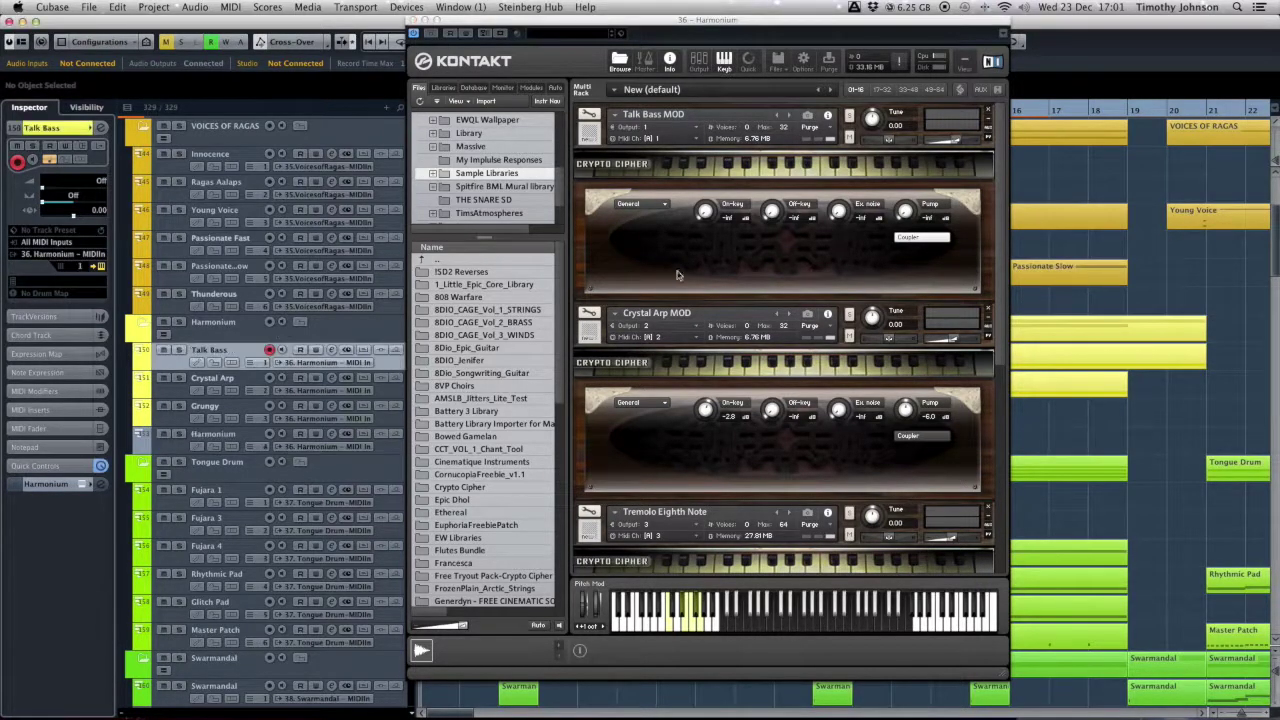
# Clear the Kontakt window off the arrangement and play from just before bar 11 with Talk Bass soloed.
pyautogui.moveTo(806, 21); pyautogui.dragTo(1279, 70)
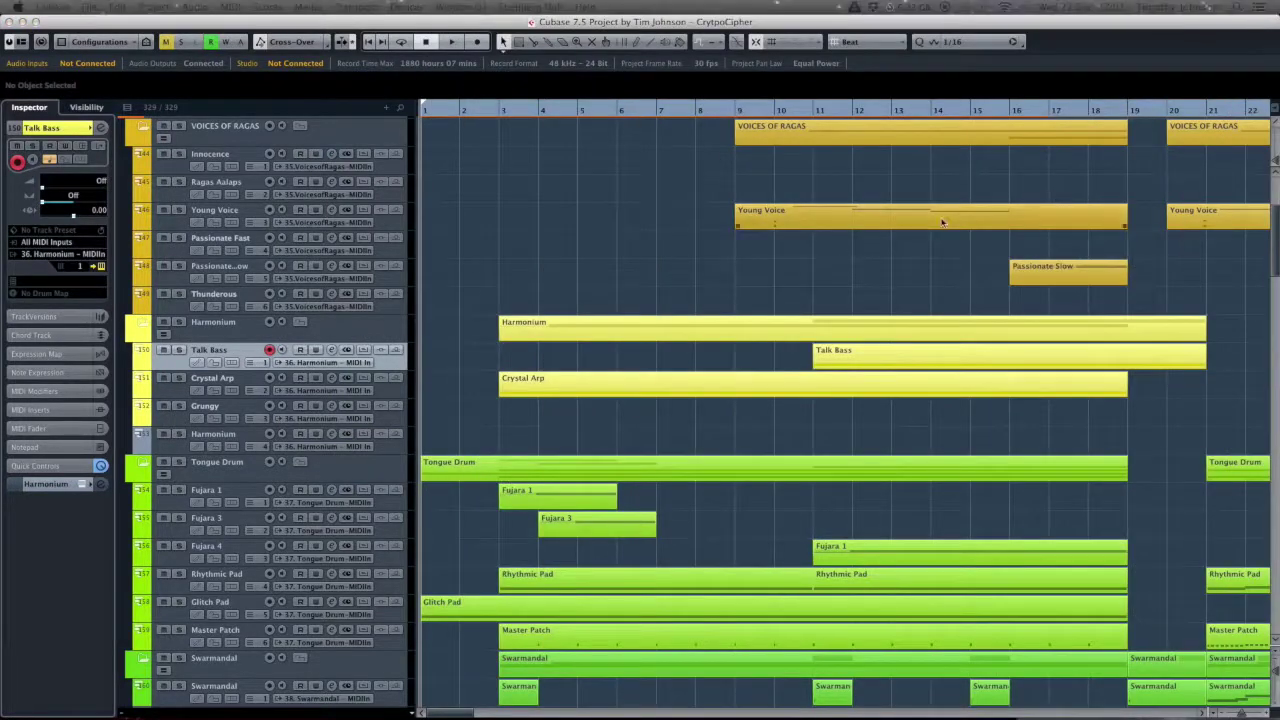
pyautogui.click(808, 110)
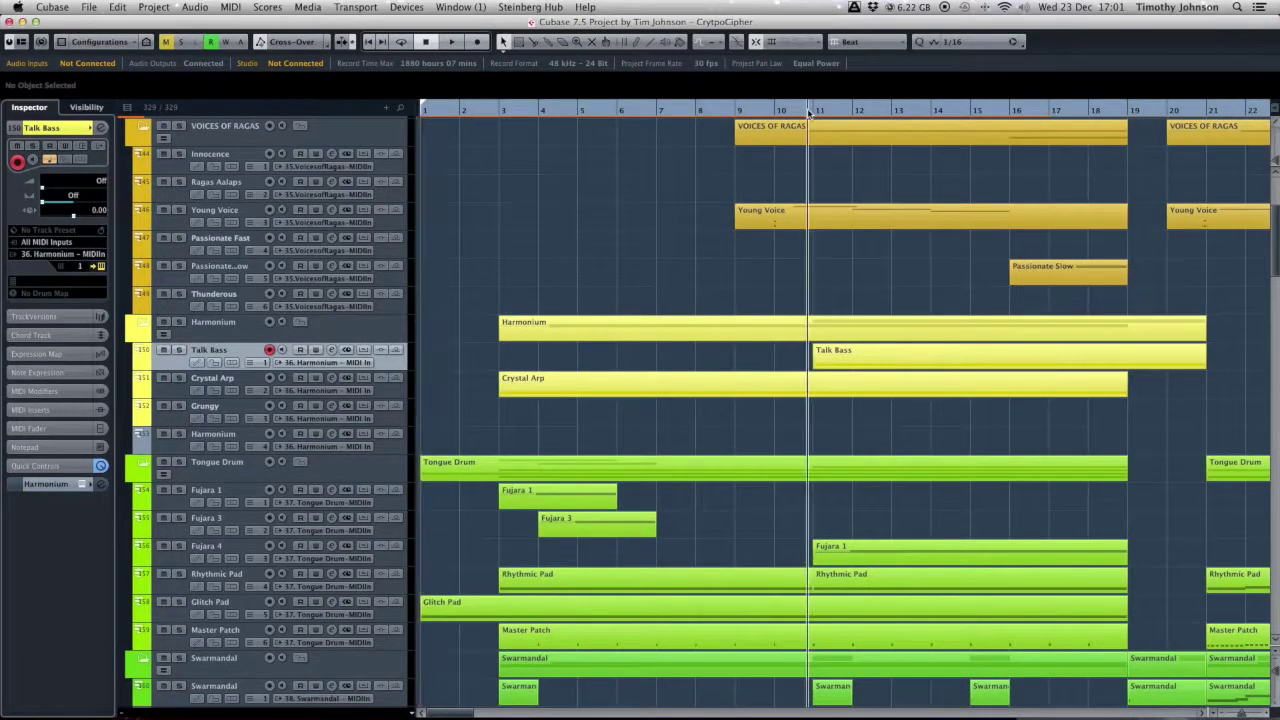
pyautogui.moveTo(808, 112); pyautogui.dragTo(804, 112)
pyautogui.click(178, 350)
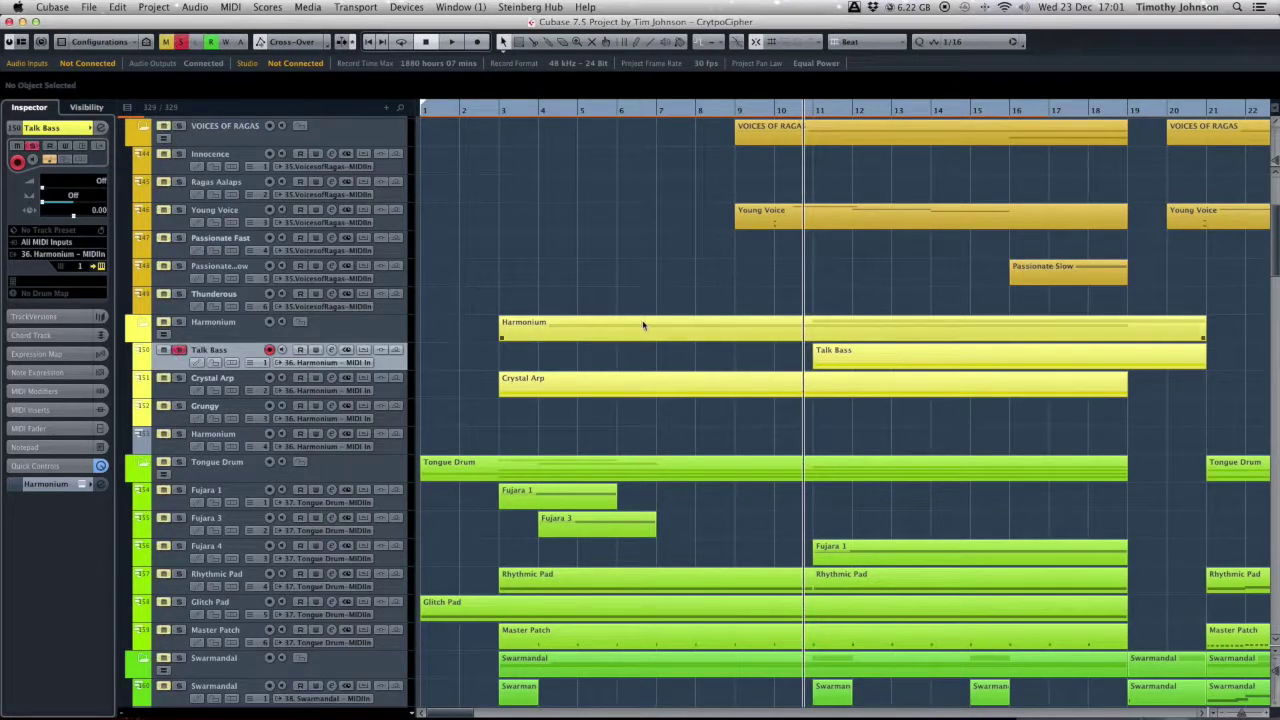
pyautogui.press('space')
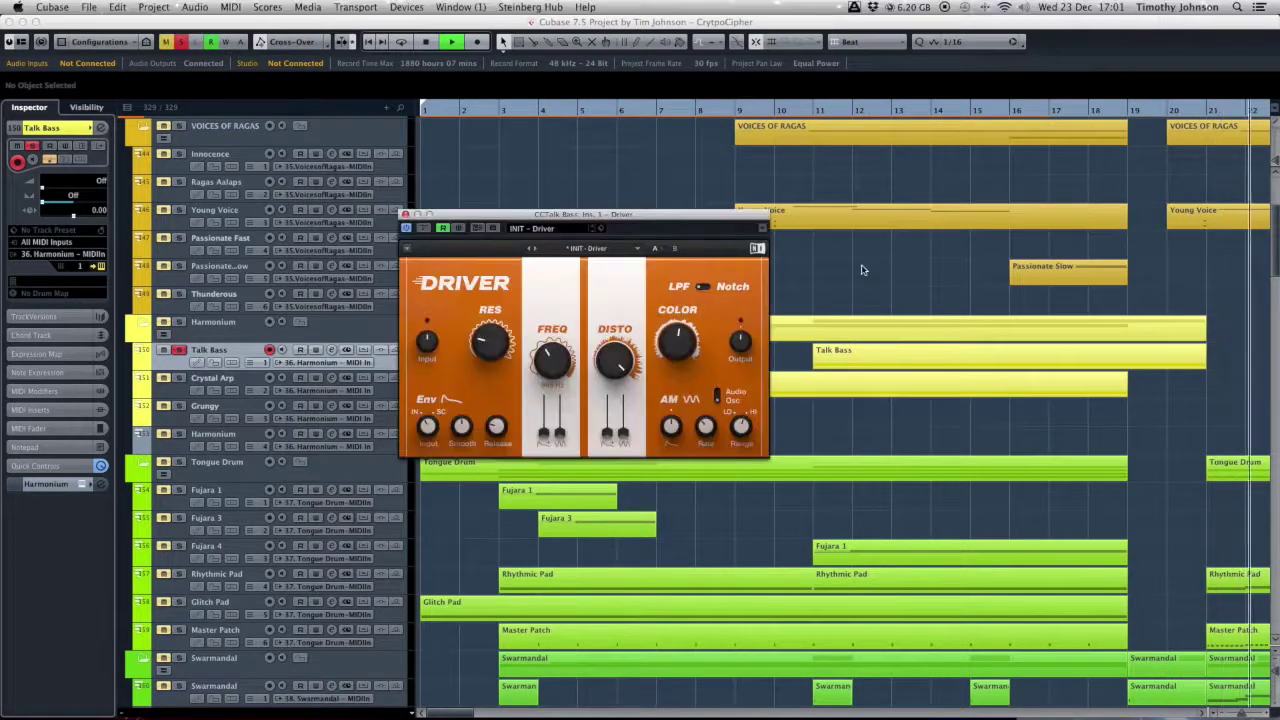
# Audition Talk Bass through its second section with the Driver effect window moved clear of the events, and stop playback.
pyautogui.click(864, 270)
pyautogui.hscroll(10, 890, 277)
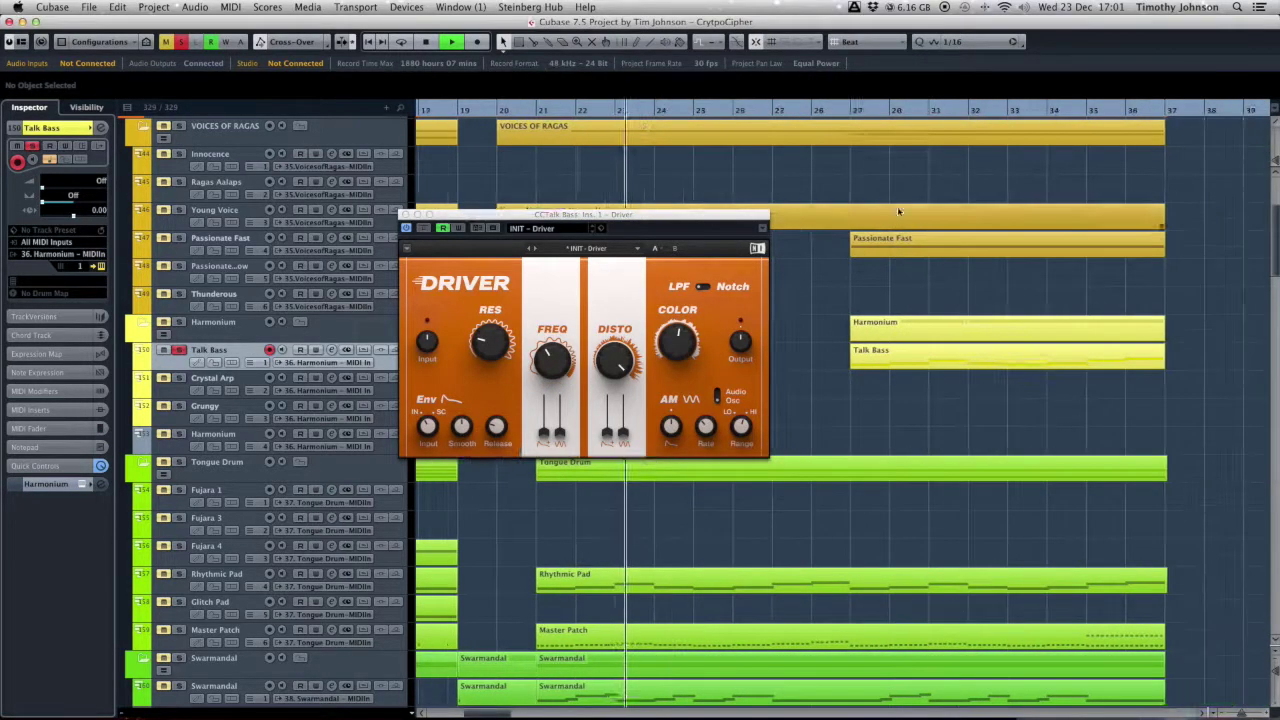
pyautogui.moveTo(705, 217); pyautogui.dragTo(731, 240)
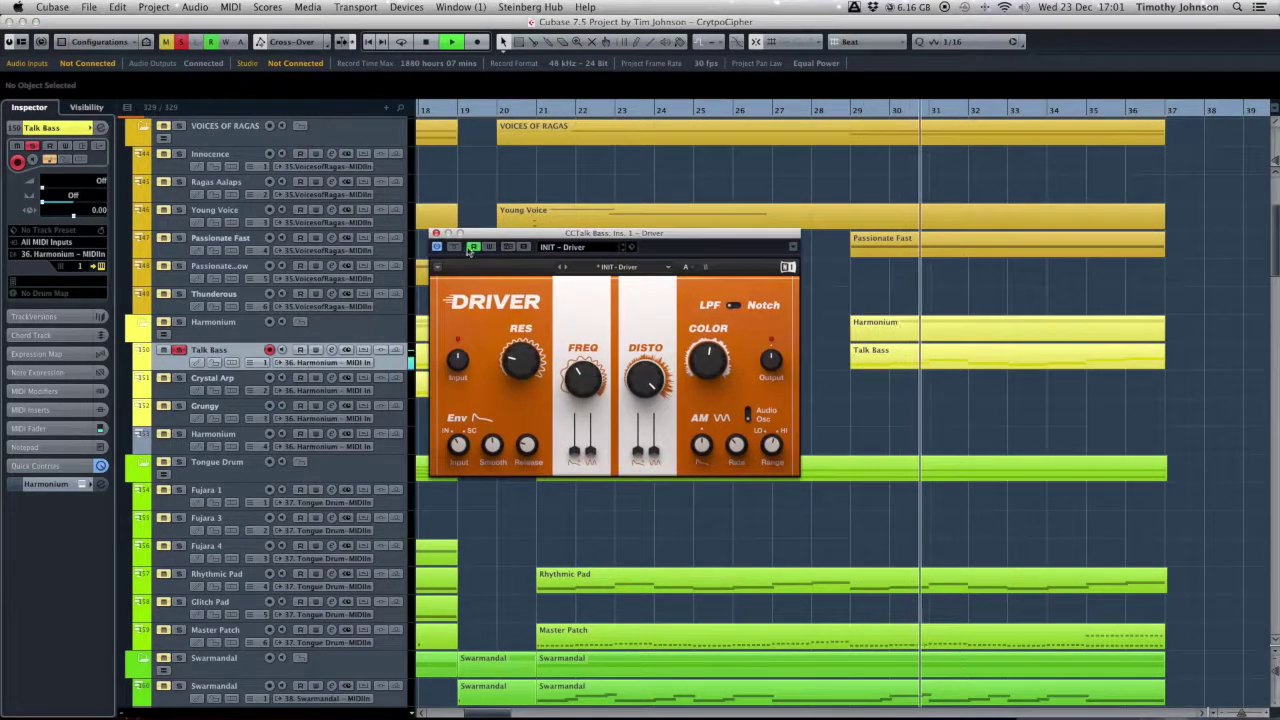
pyautogui.moveTo(549, 233); pyautogui.dragTo(727, 410)
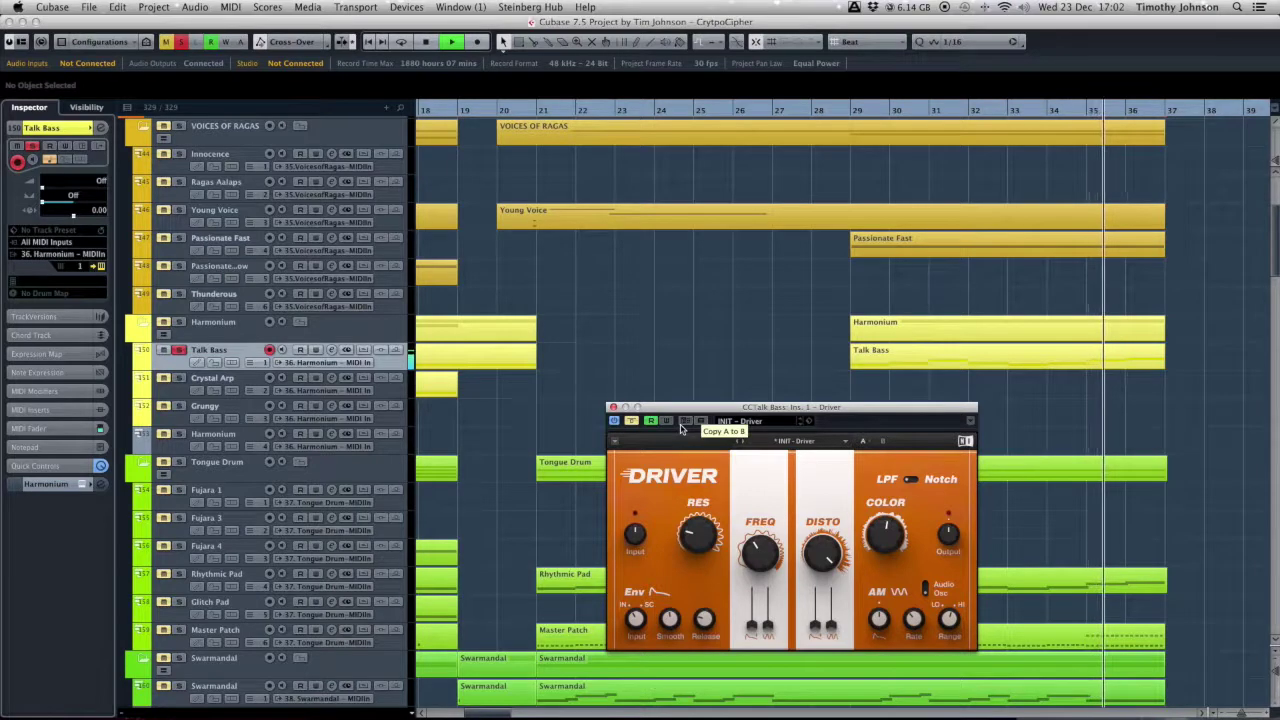
pyautogui.moveTo(683, 413); pyautogui.dragTo(676, 386)
pyautogui.press('space')
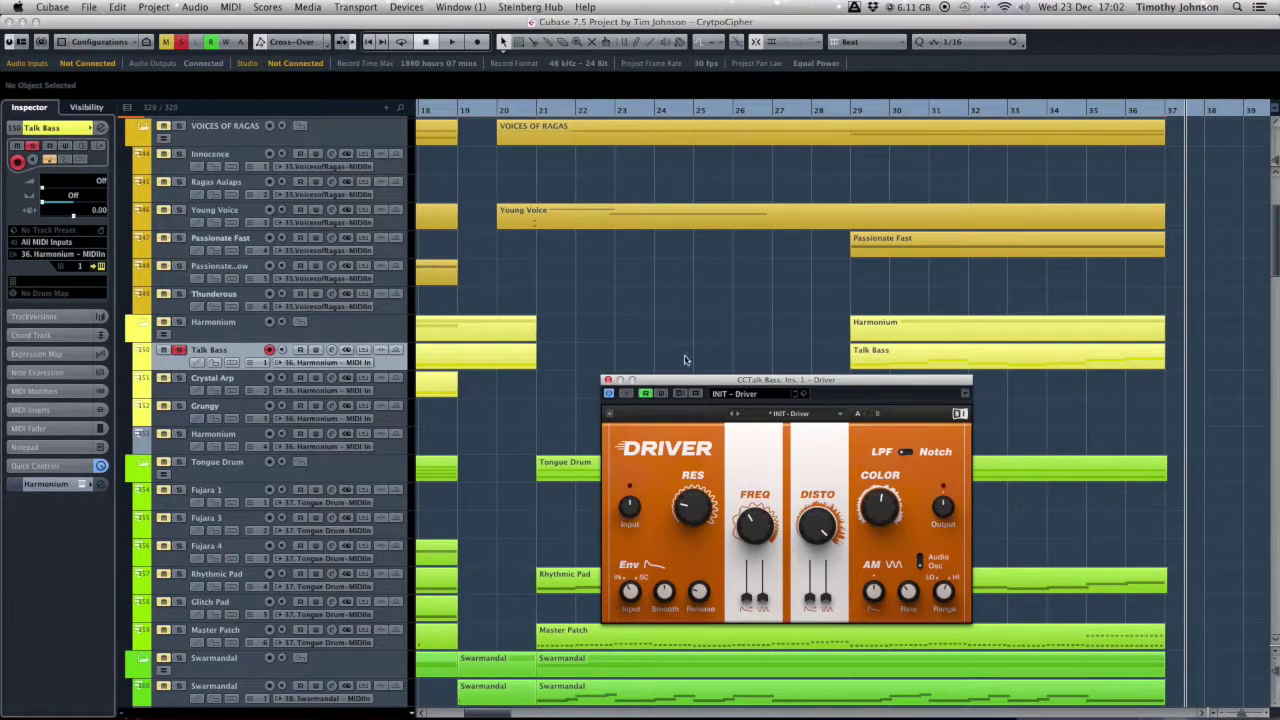
# Toggle the Driver effect's bypass and audition the Talk Bass part from just before bar 29.
pyautogui.moveTo(715, 382); pyautogui.dragTo(673, 379)
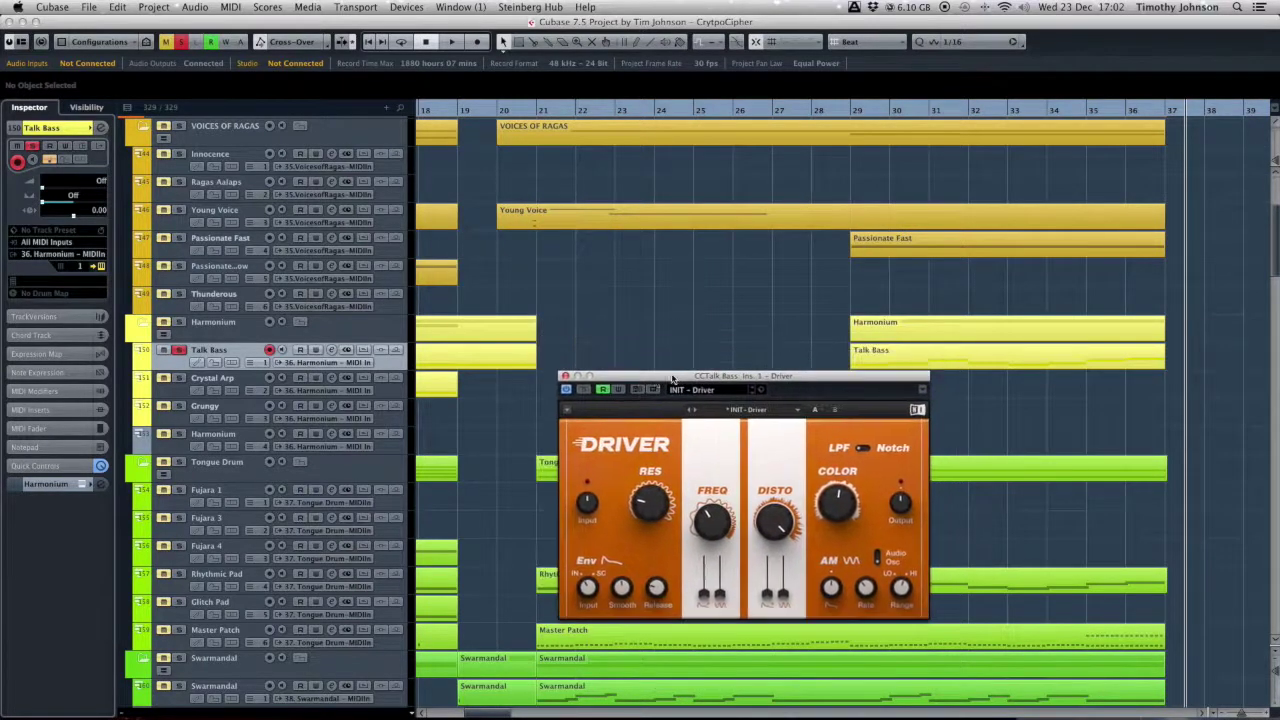
pyautogui.click(585, 391)
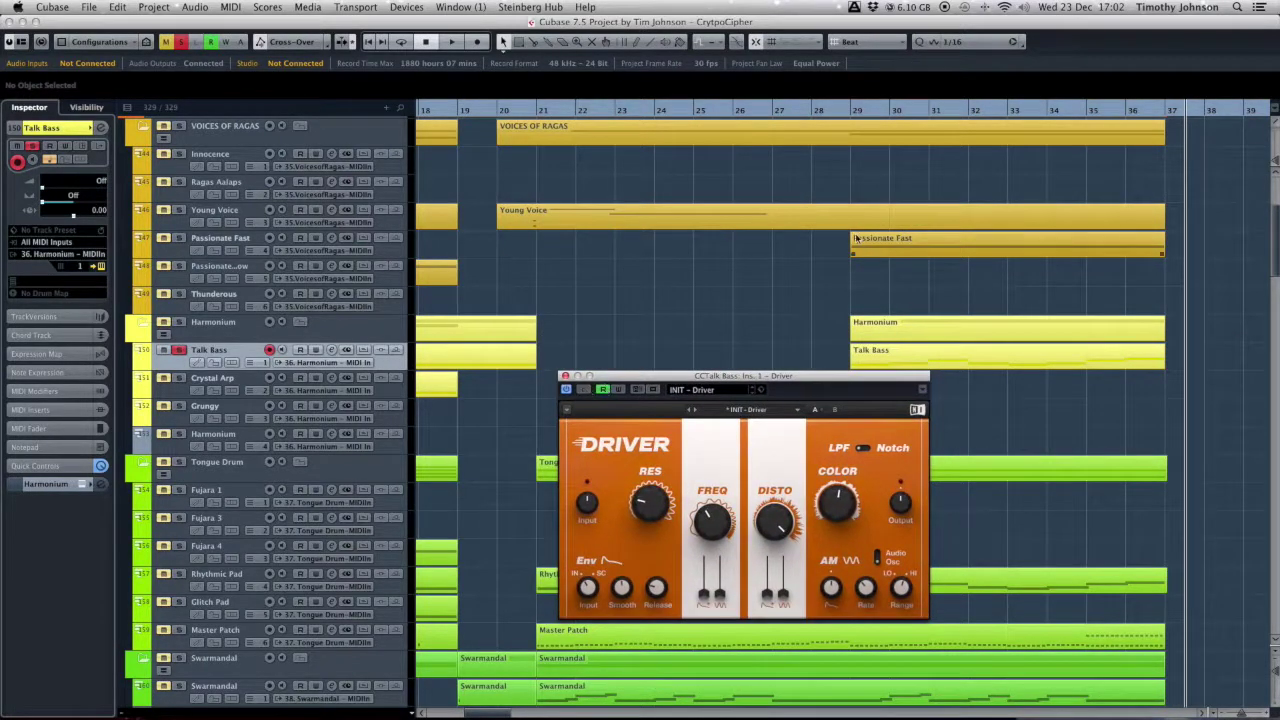
pyautogui.click(841, 111)
pyautogui.press('space')
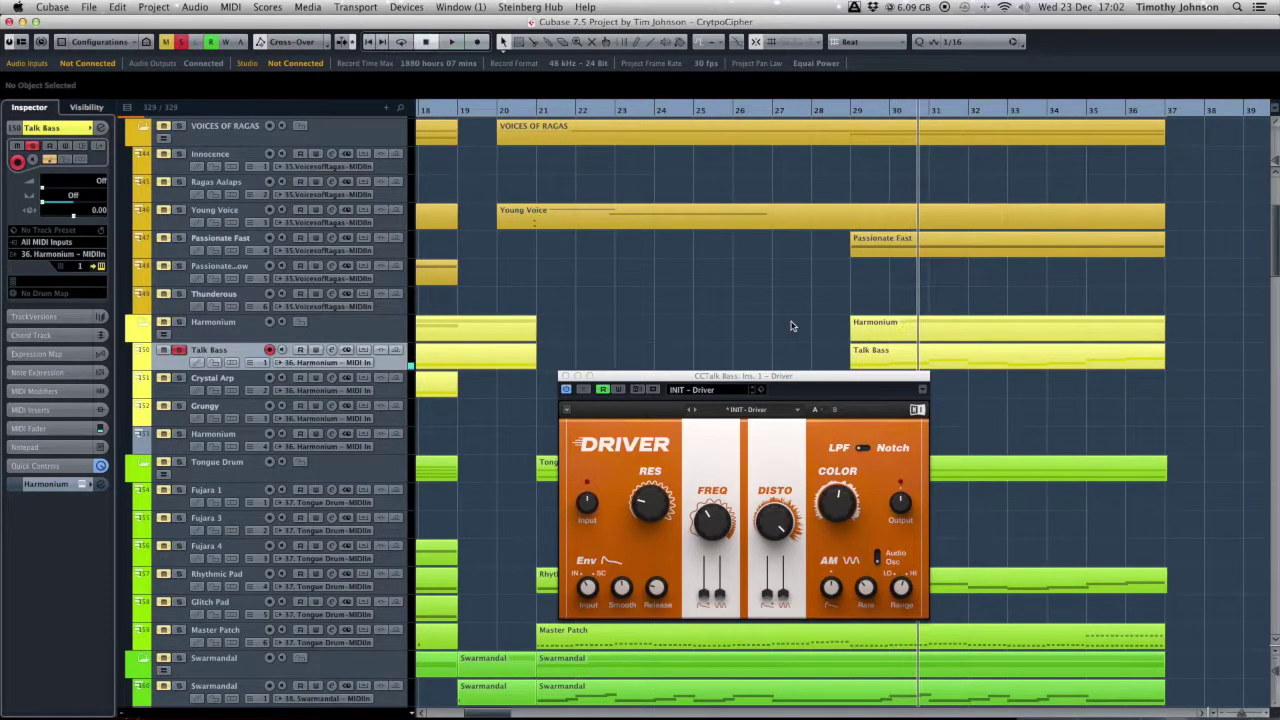
# Shift the Driver effect window slightly and finish auditioning the Talk Bass part, stopping playback just past bar 32.
pyautogui.moveTo(791, 380); pyautogui.dragTo(788, 372)
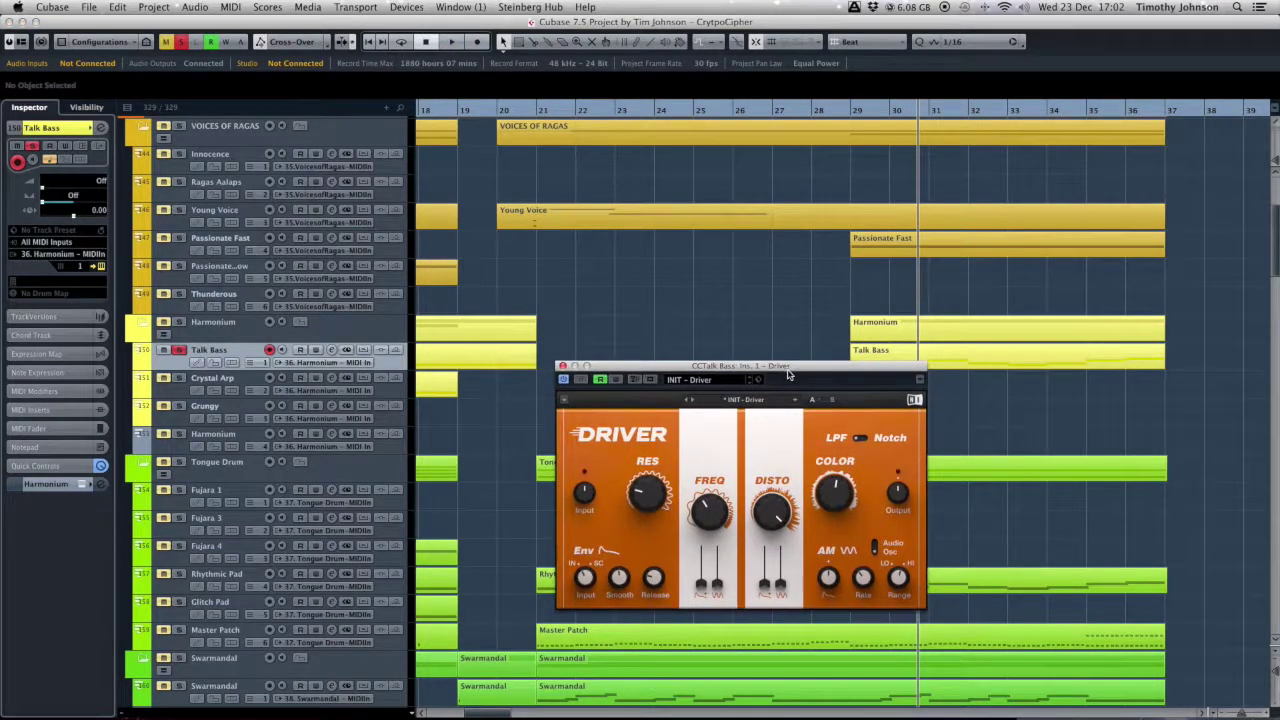
pyautogui.press('space')
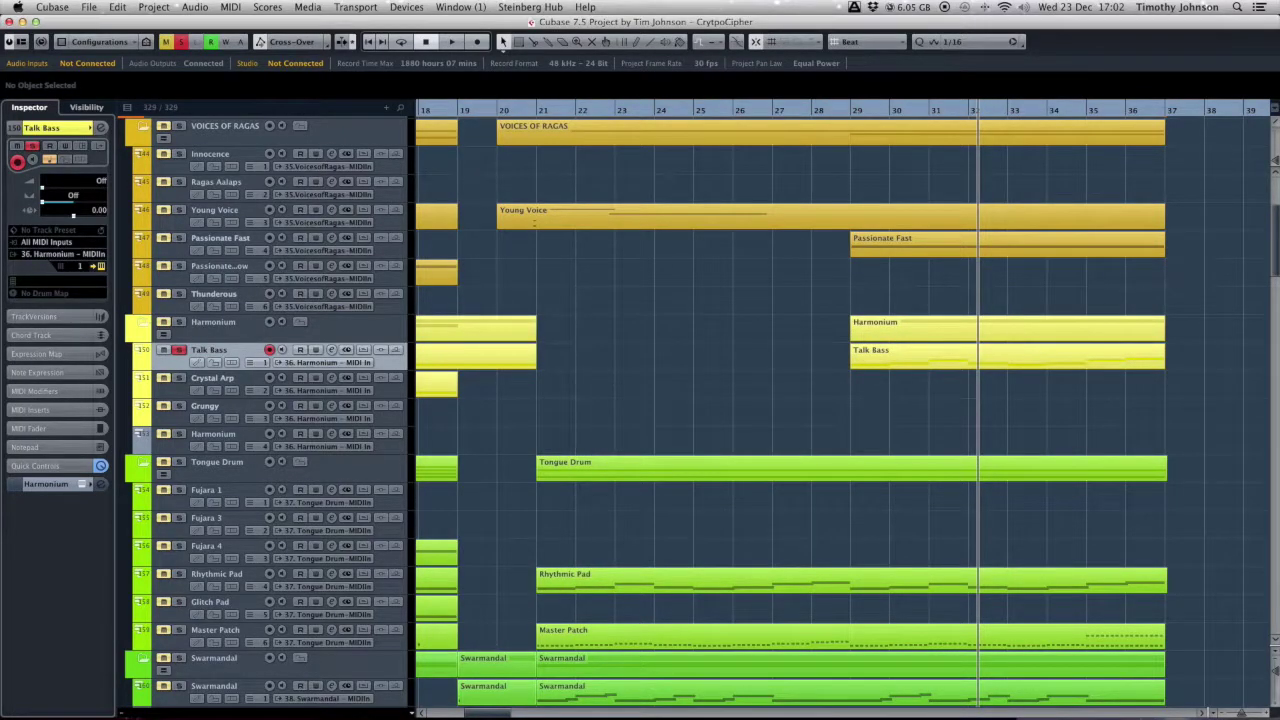
# Review the Talk Bass MOD and Crystal Arp MOD instruments in the Harmonium multi rack and close the Kontakt window.
pyautogui.moveTo(1279, 45); pyautogui.dragTo(599, 46)
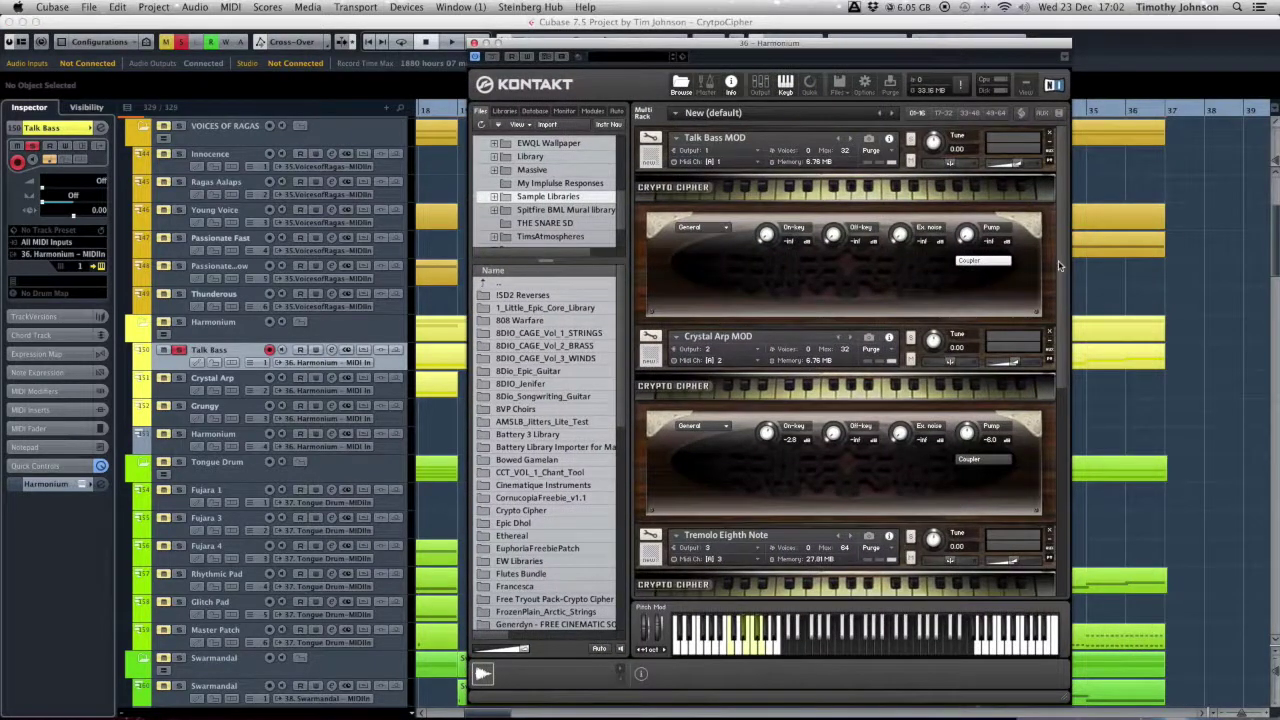
pyautogui.moveTo(1065, 238); pyautogui.dragTo(1065, 246)
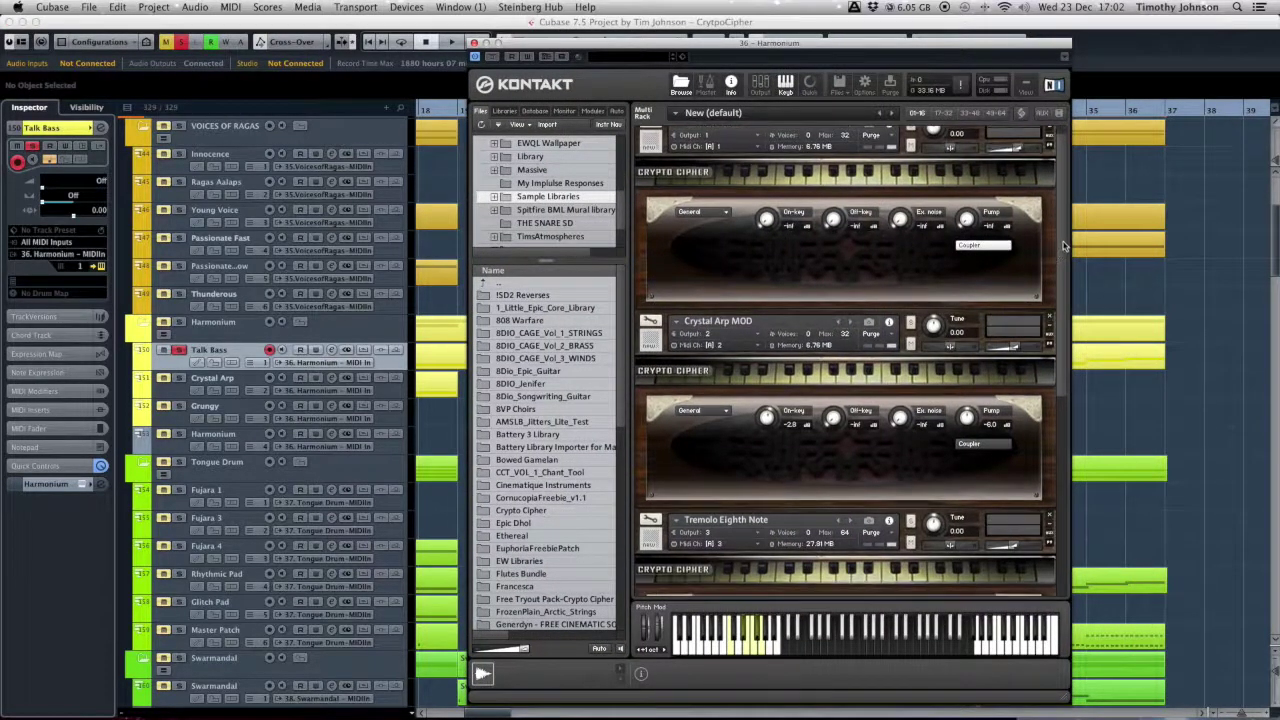
pyautogui.moveTo(866, 42); pyautogui.dragTo(1279, 42)
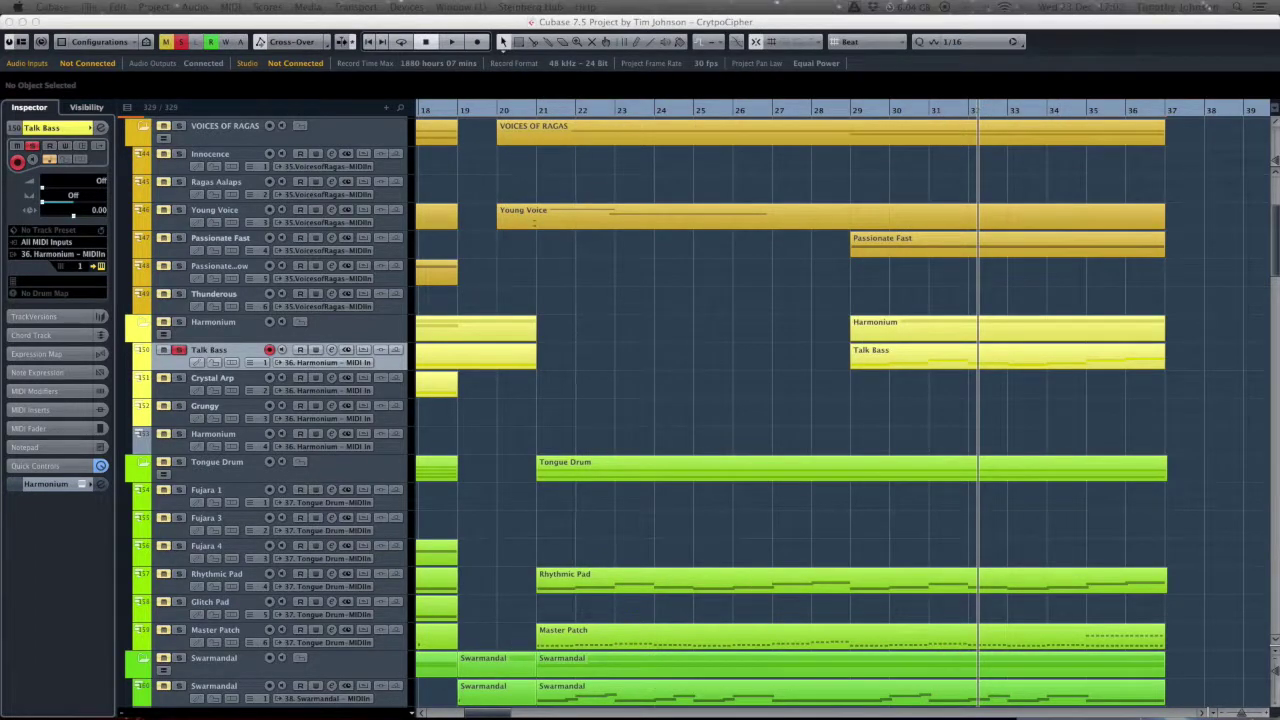
pyautogui.moveTo(1279, 60); pyautogui.dragTo(865, 60)
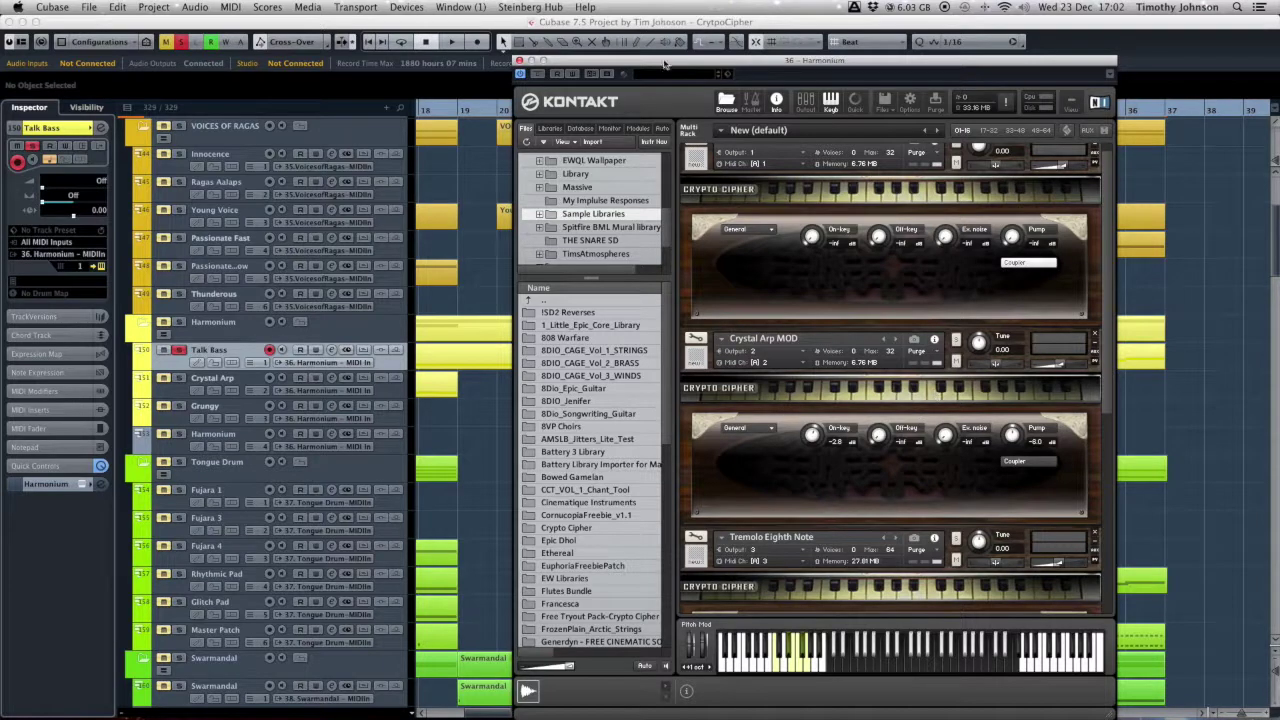
pyautogui.click(520, 61)
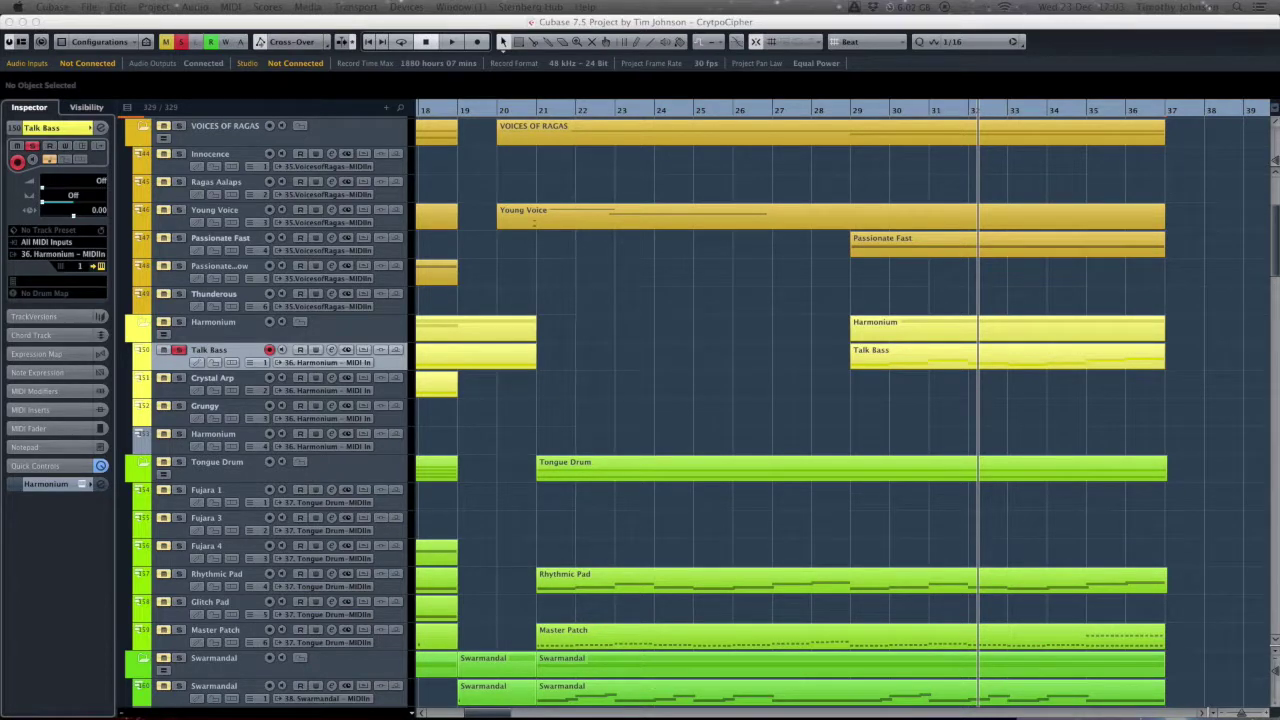
# Solo Crystal Arp instead of Talk Bass and play the arrangement from just before bar 3.
pyautogui.hscroll(-5, 729, 423)
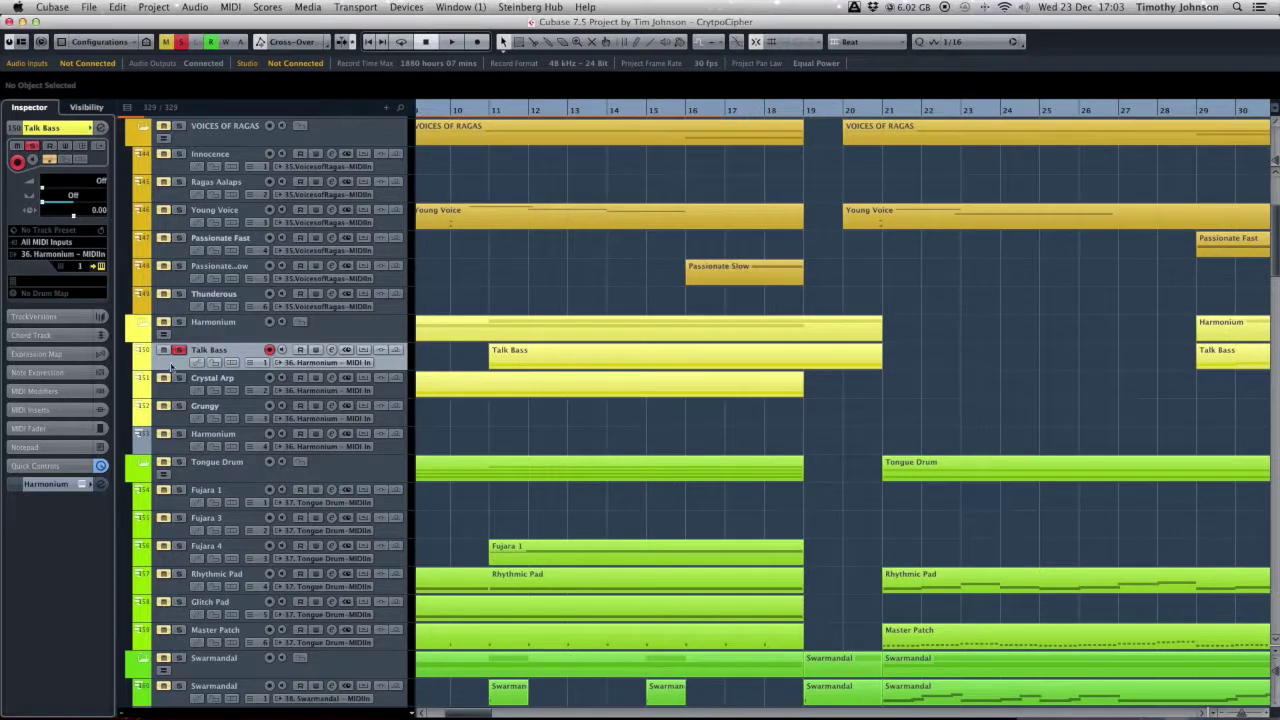
pyautogui.hscroll(-5, 503, 410)
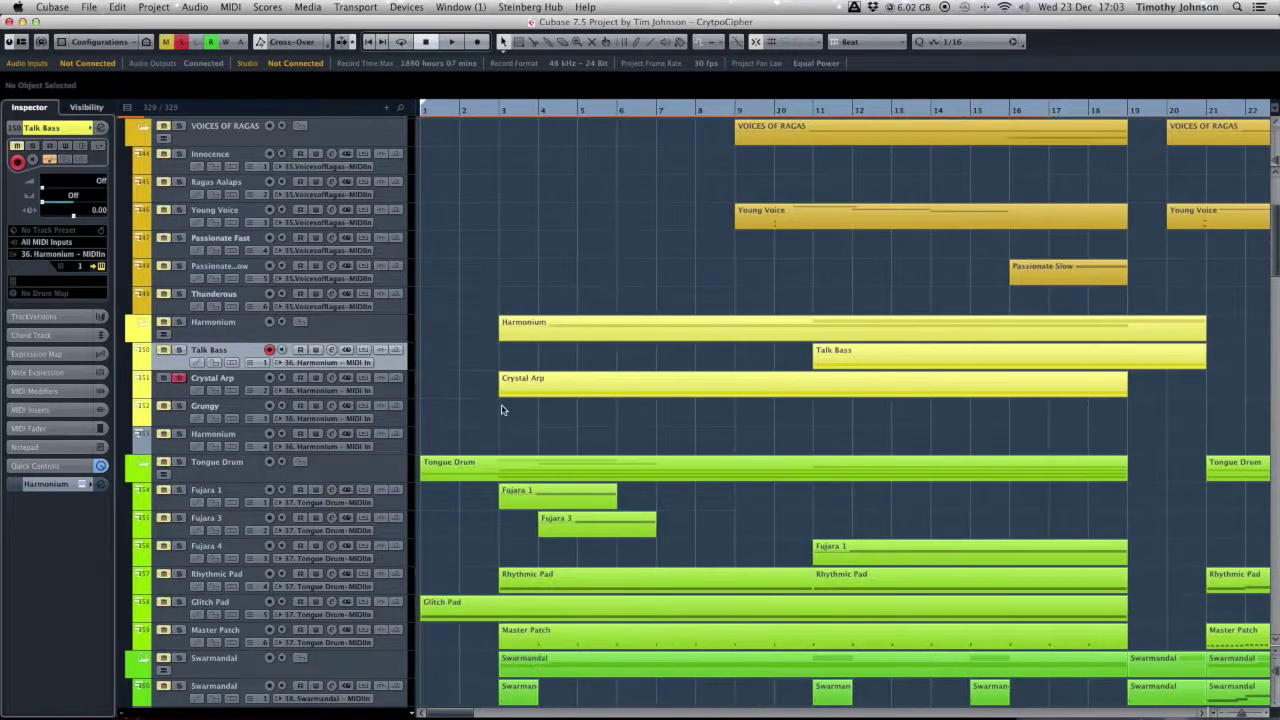
pyautogui.click(488, 117)
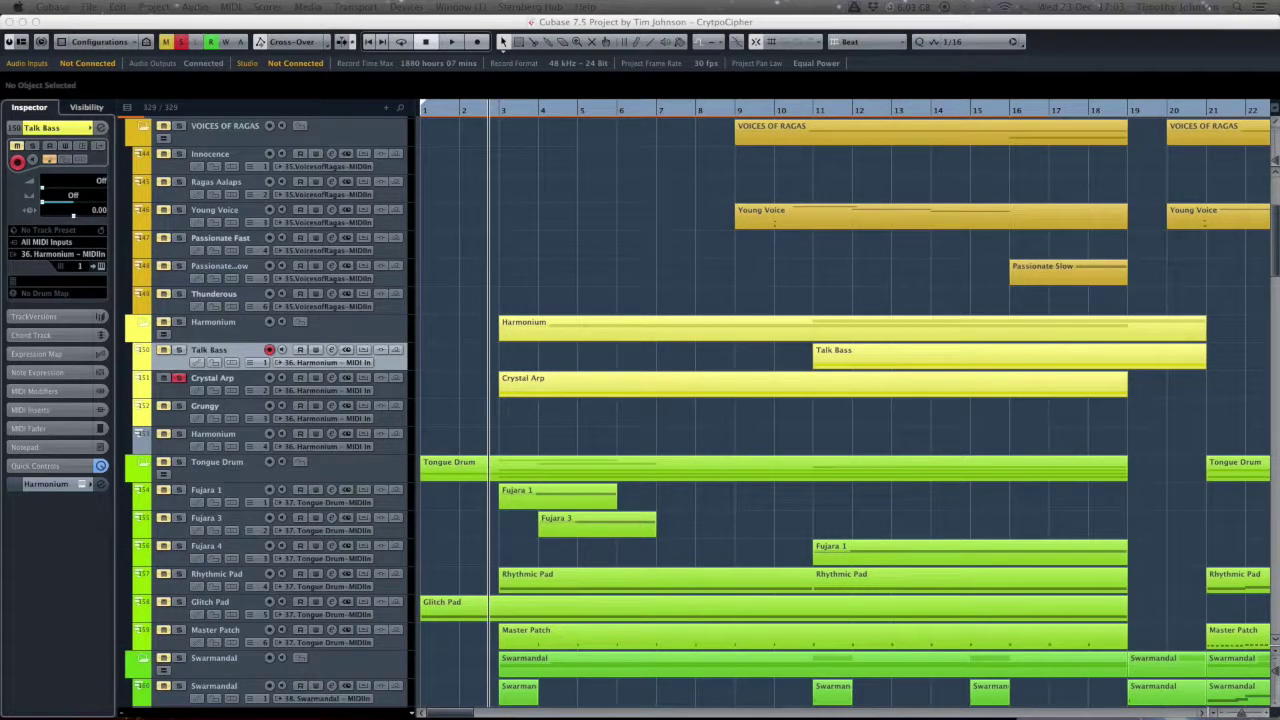
pyautogui.press('space')
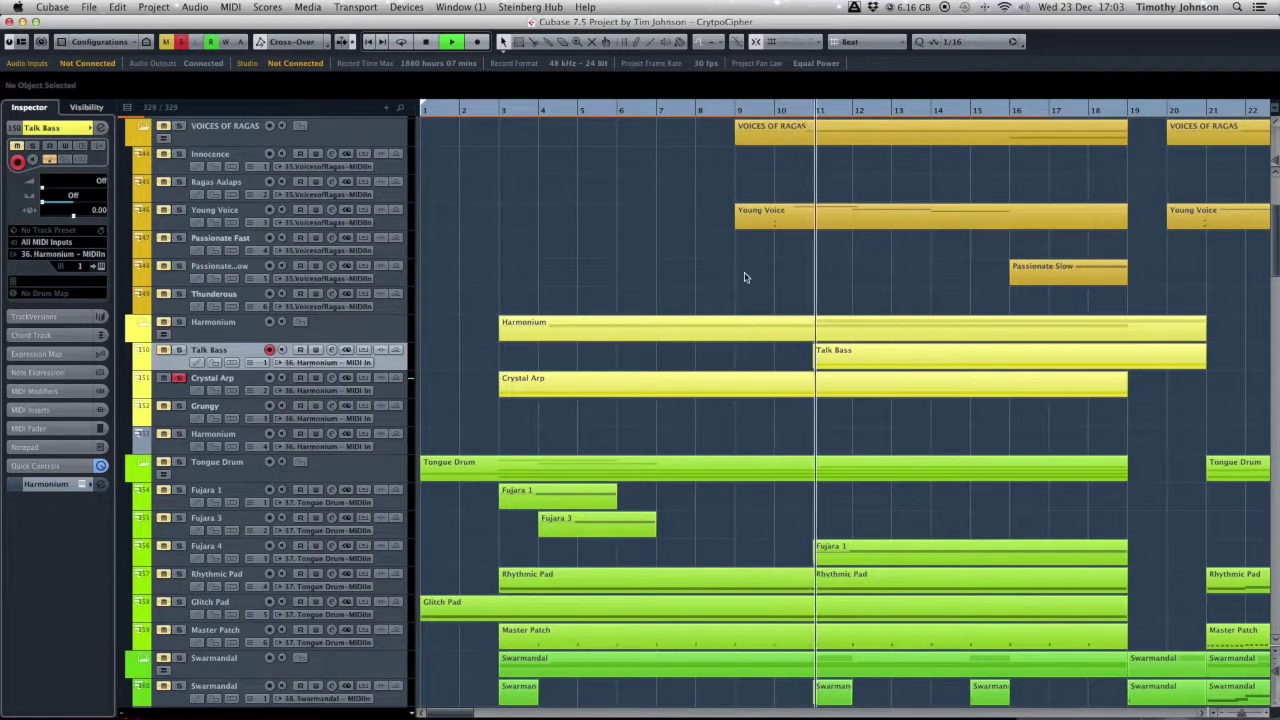
# Replay the soloed Crystal Arp part from bar 3 and stop playback between bars 13 and 14.
pyautogui.press('space')
pyautogui.click(497, 119)
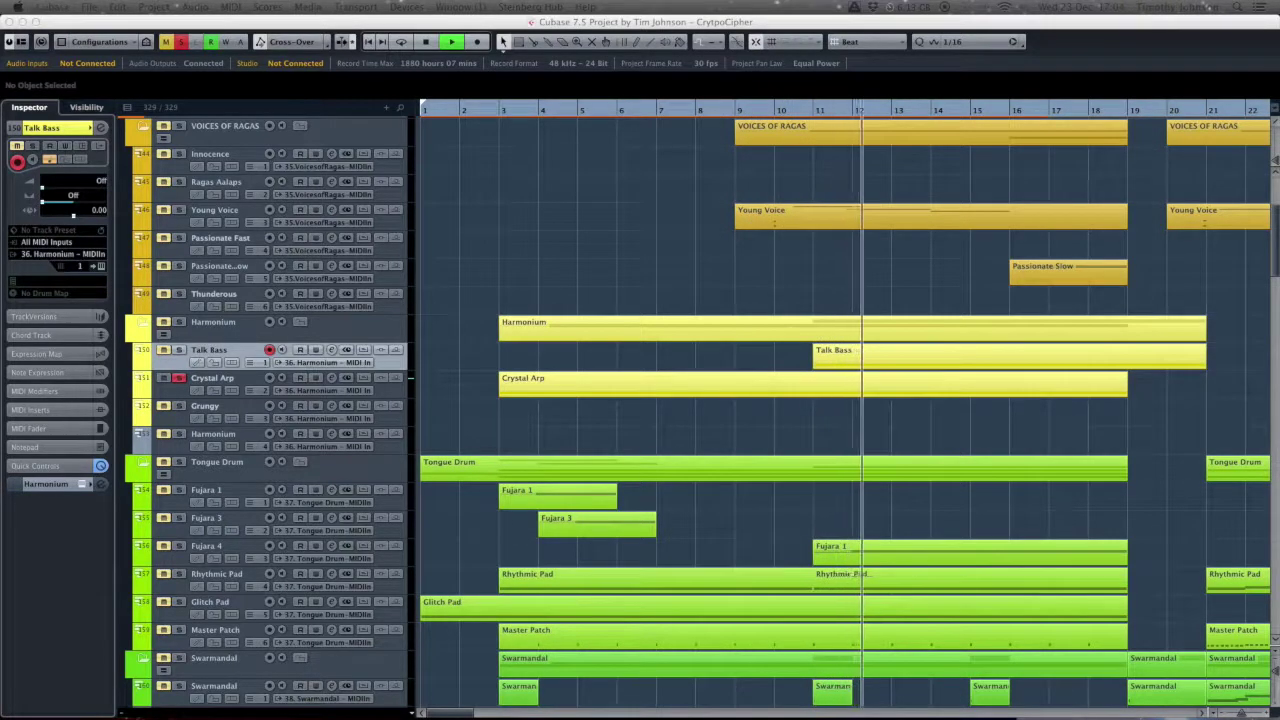
pyautogui.click(1031, 433)
pyautogui.press('space')
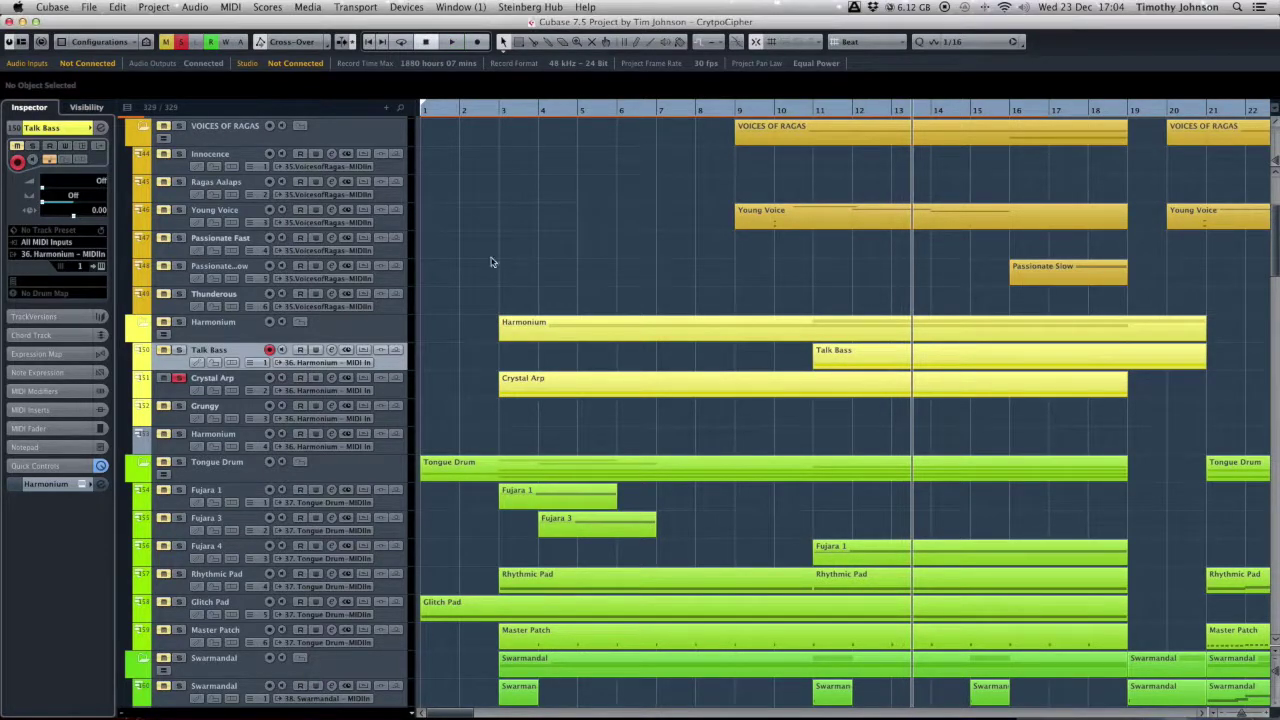
# Take Crystal Arp out of solo, select the Grungy track and open its Harmonium instrument.
pyautogui.click(180, 378)
pyautogui.click(200, 410)
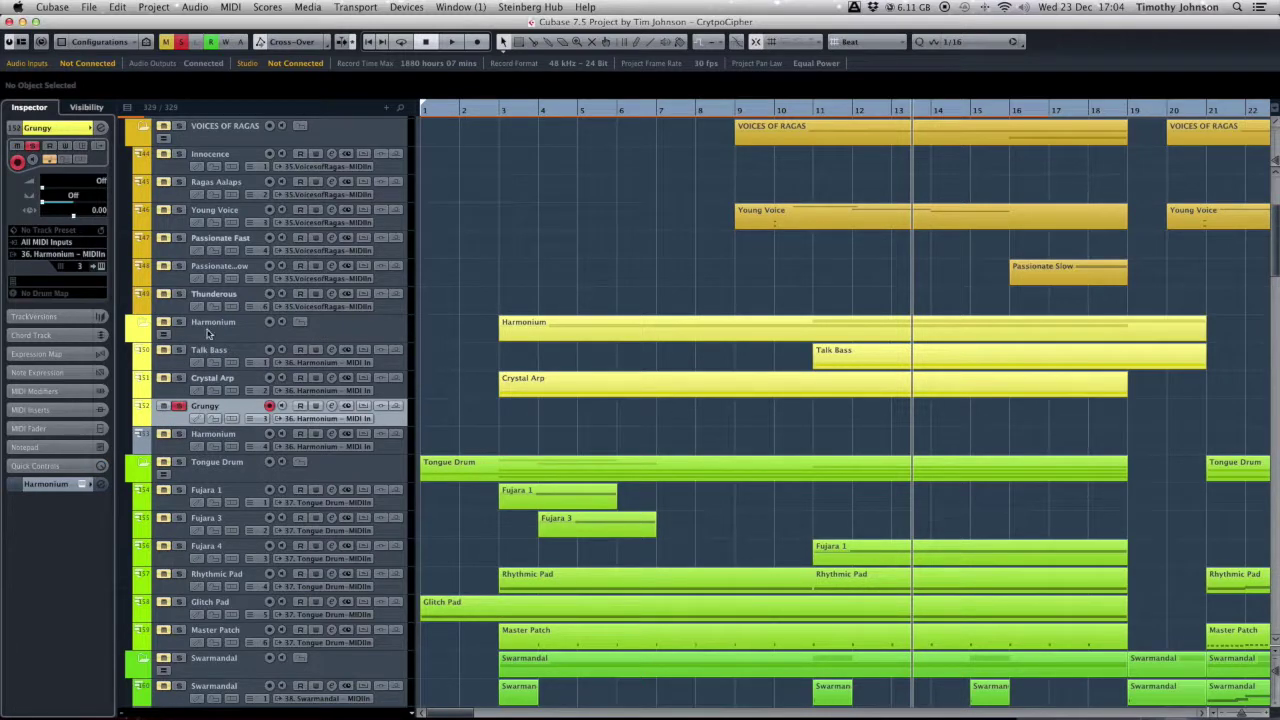
pyautogui.click(99, 266)
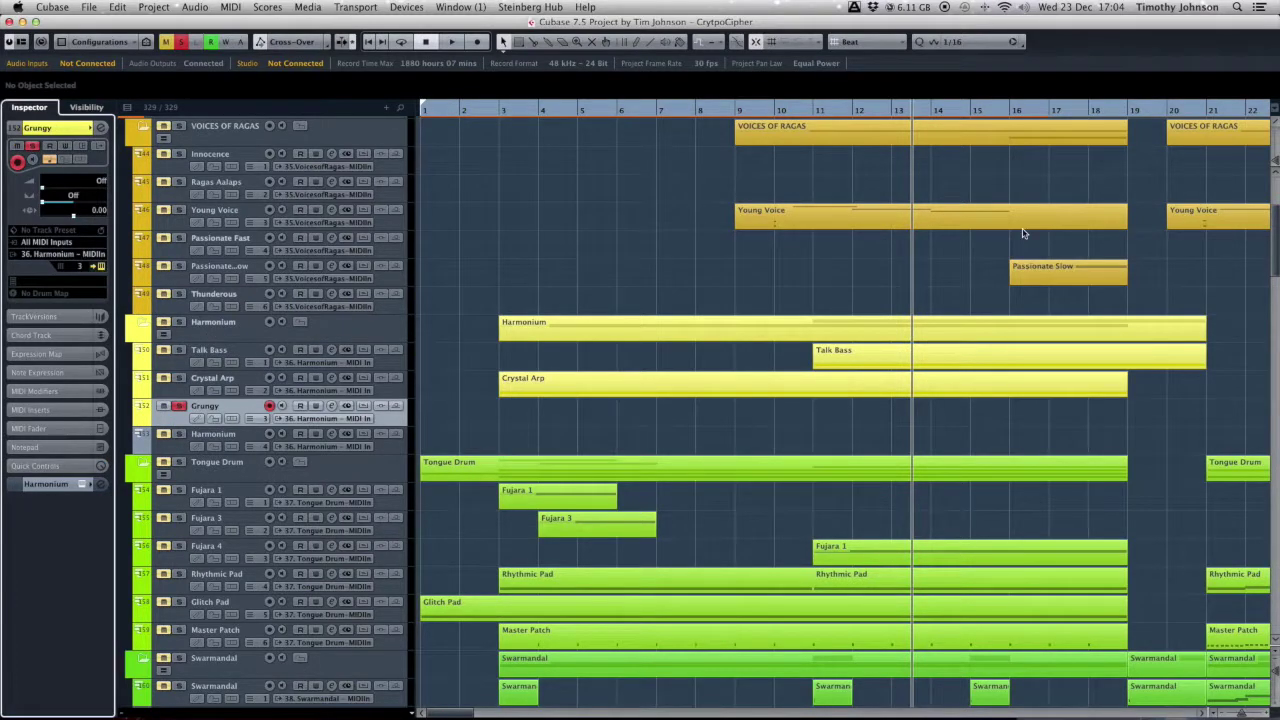
# Adjust the Tone, Boost and Feedback of the CC Amb Pad channel's Distortion insert and close the effect window.
pyautogui.press('super+Tab')
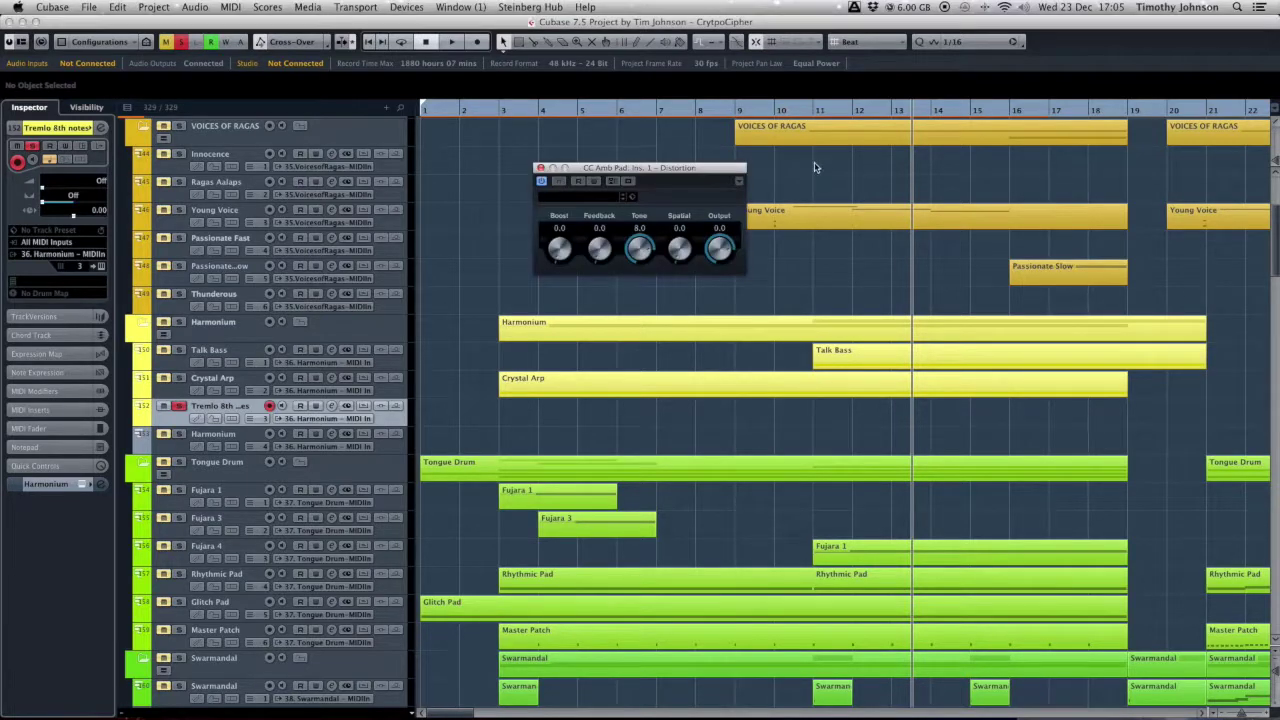
pyautogui.moveTo(586, 176); pyautogui.dragTo(629, 189)
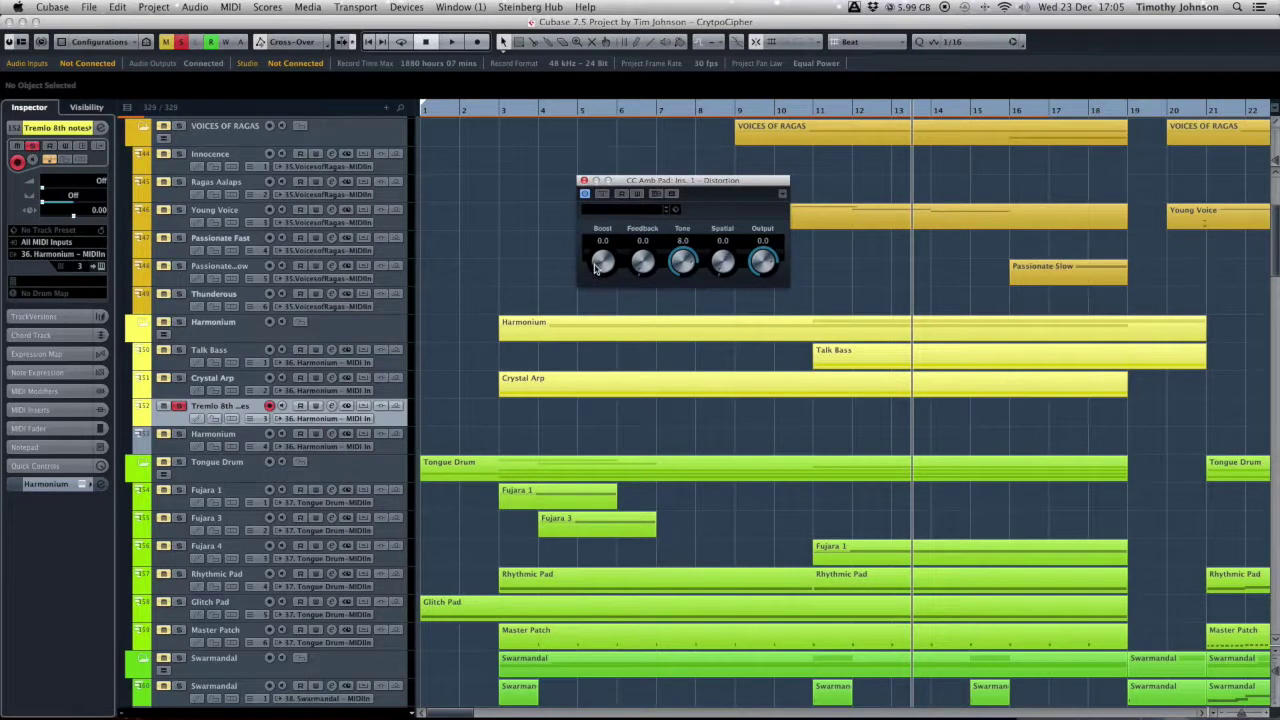
pyautogui.moveTo(684, 266); pyautogui.dragTo(721, 261)
pyautogui.moveTo(606, 262); pyautogui.dragTo(597, 197)
pyautogui.moveTo(634, 265)
pyautogui.mouseDown()
pyautogui.moveTo(643, 254)
pyautogui.moveTo(643, 266)
pyautogui.mouseUp()
pyautogui.click(584, 180)
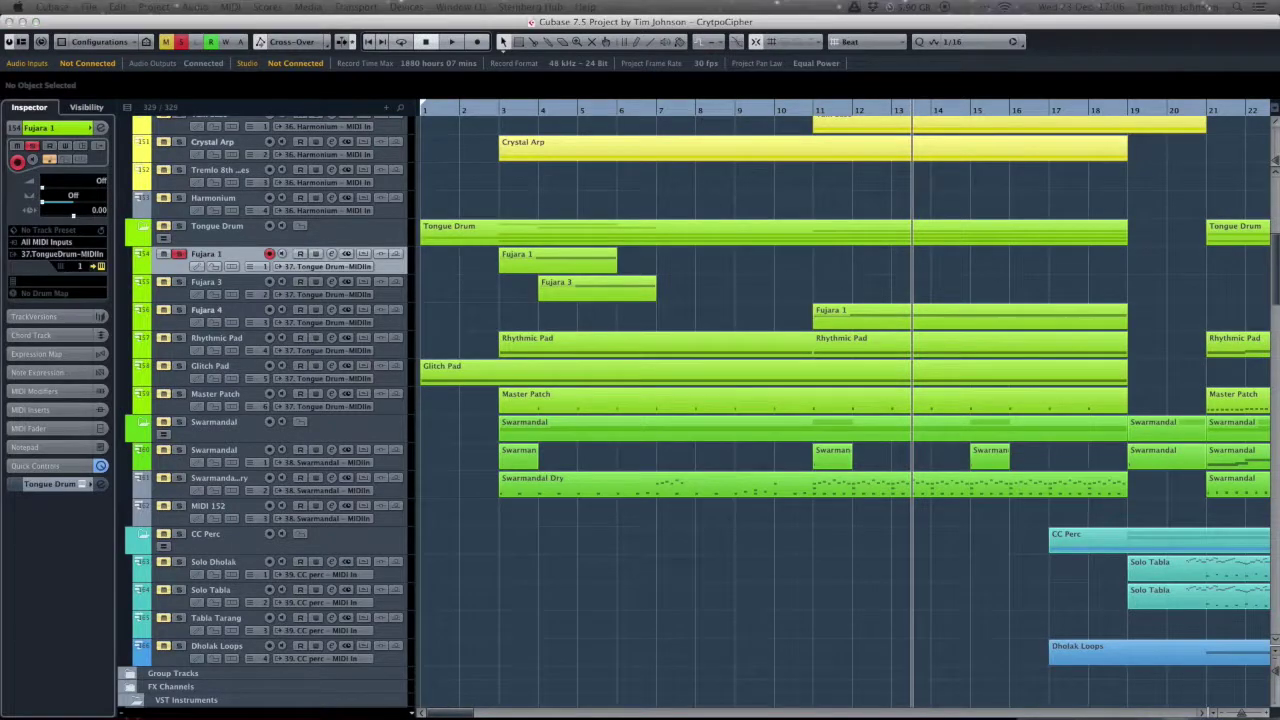
# Bring the Tongue Drum rack into view and browse the Crypto Cipher library to examine the patches in its Fujara Textures folder.
pyautogui.moveTo(1279, 20); pyautogui.dragTo(800, 20)
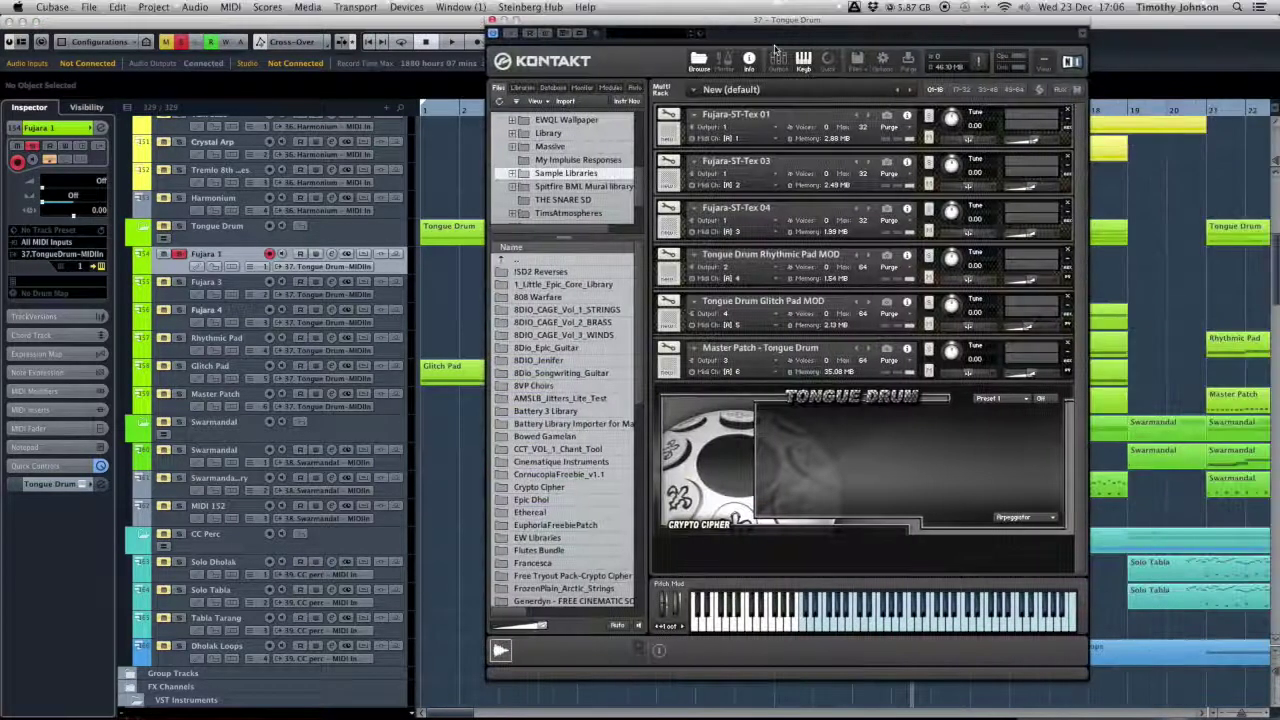
pyautogui.click(552, 487)
pyautogui.doubleClick(552, 487)
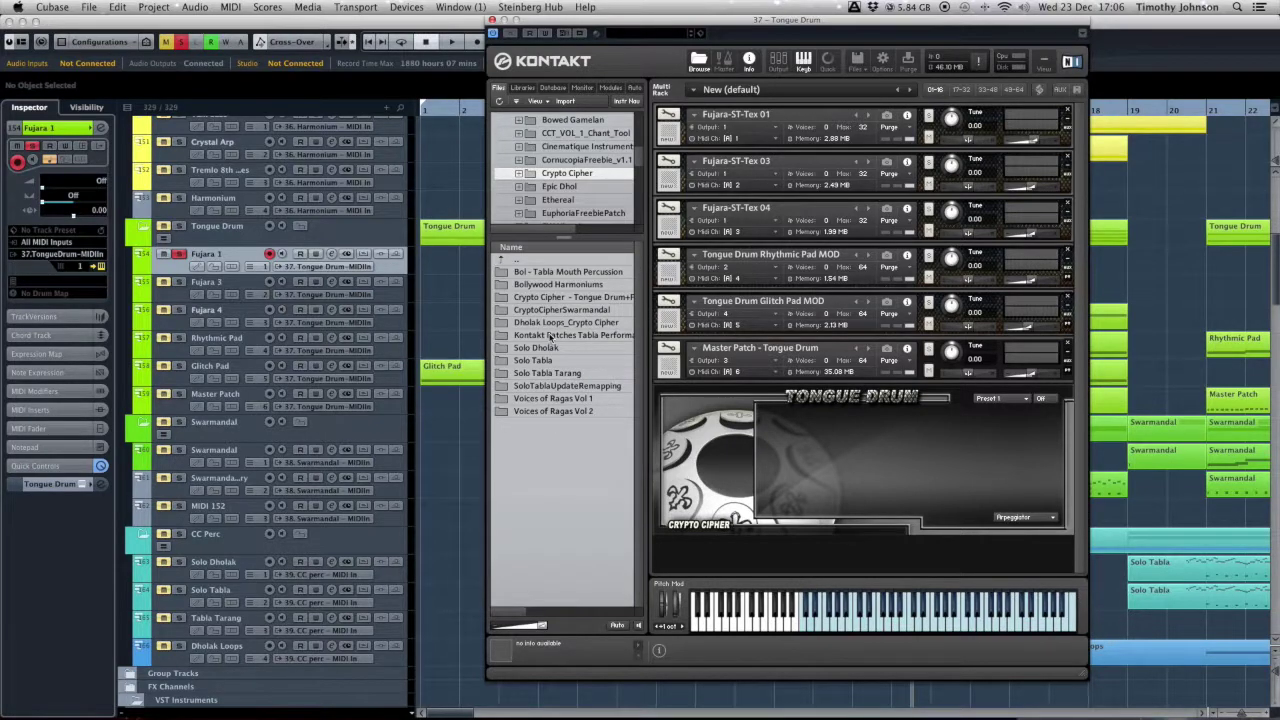
pyautogui.doubleClick(554, 299)
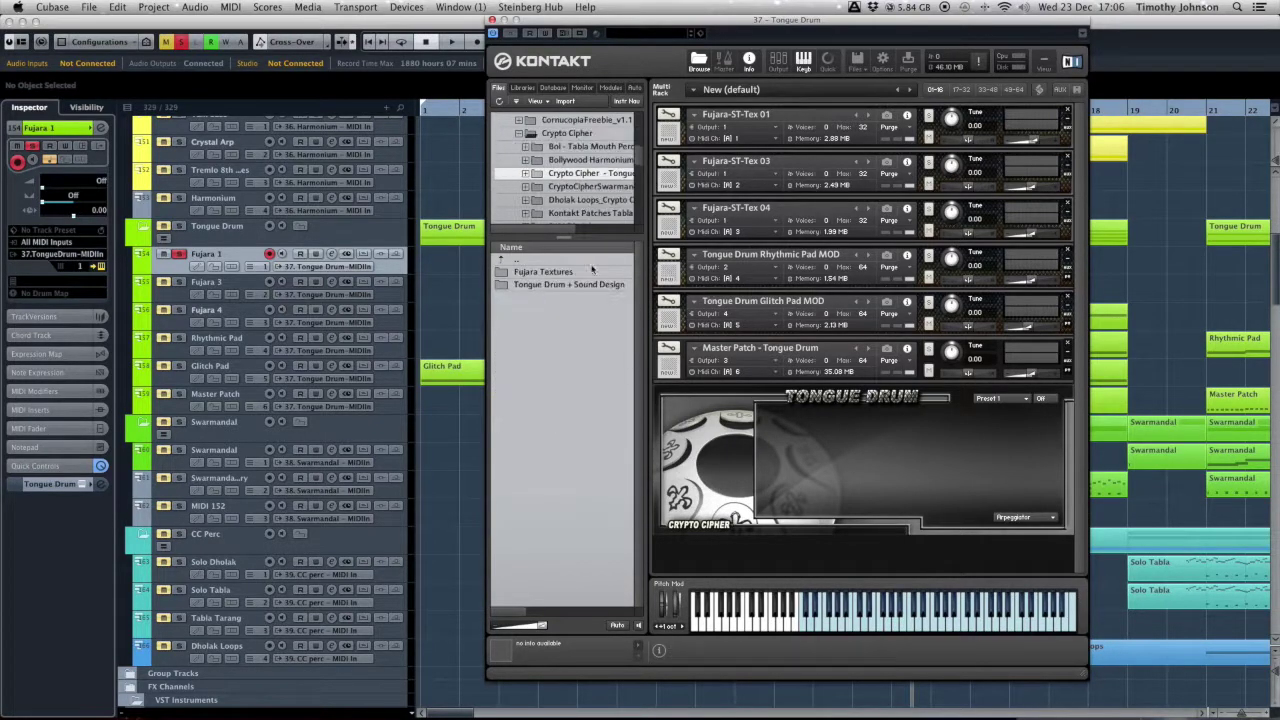
pyautogui.doubleClick(575, 274)
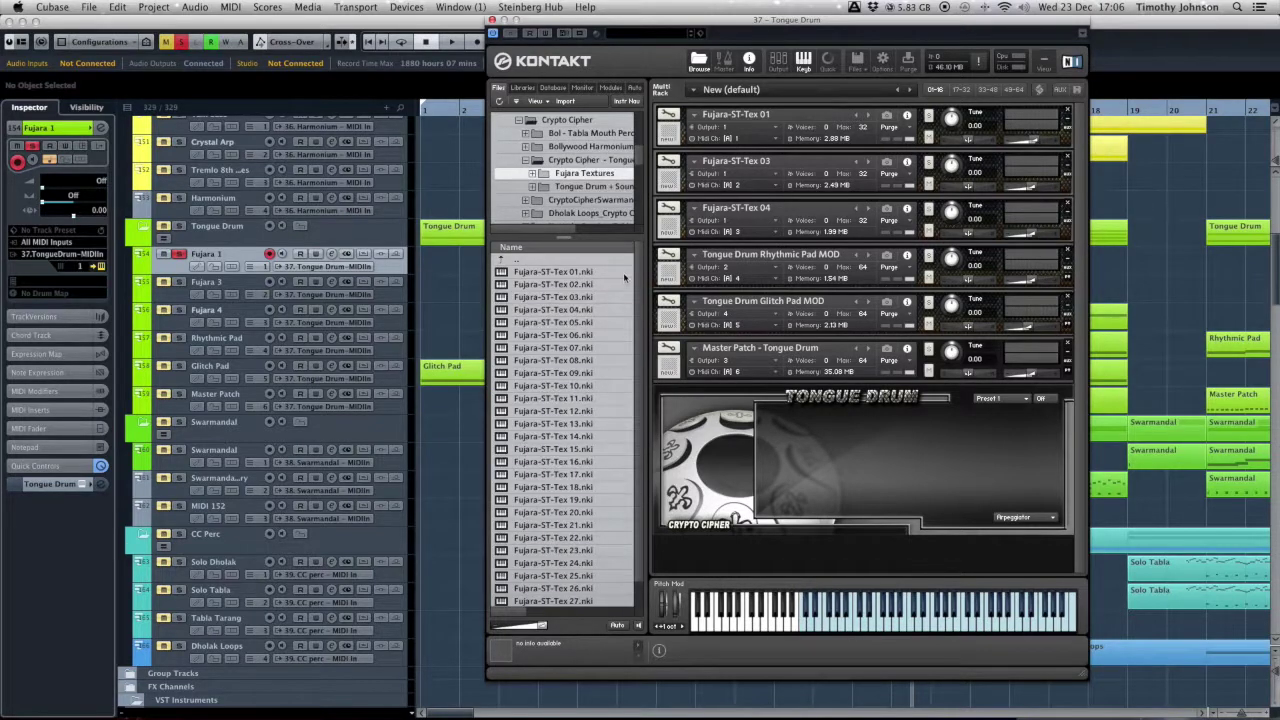
pyautogui.scroll(-2, 638, 285)
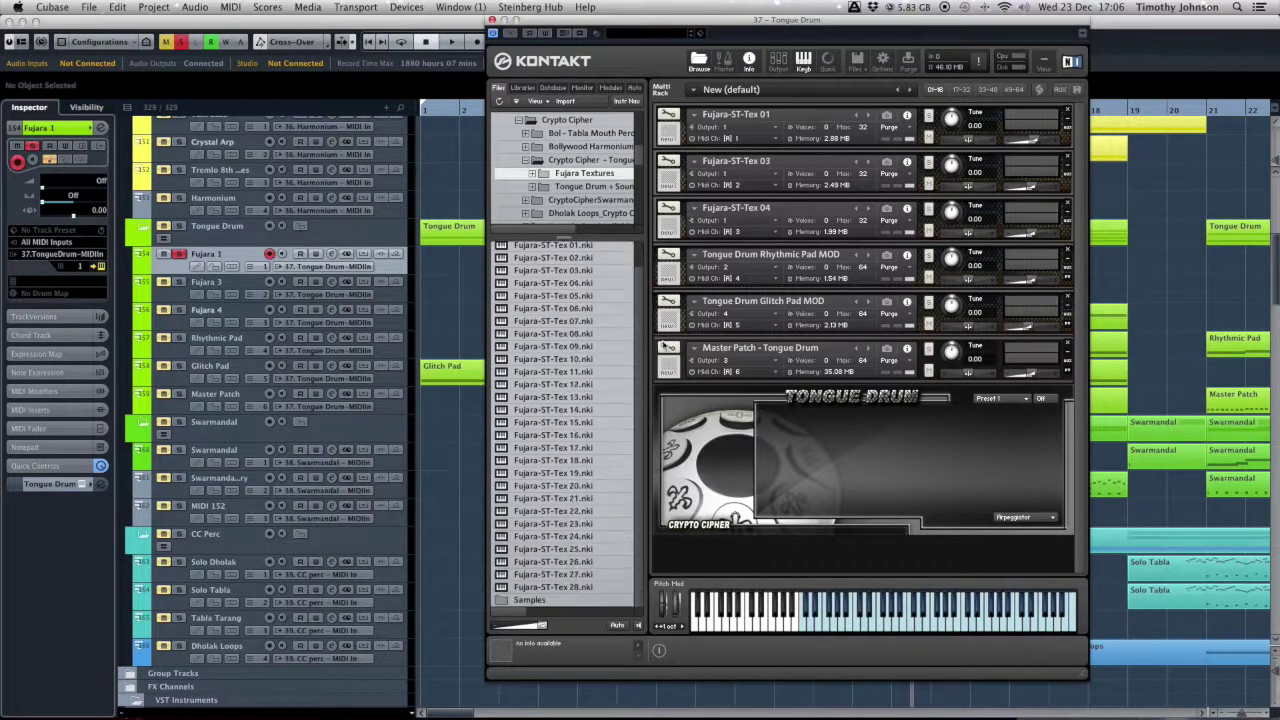
pyautogui.scroll(2, 640, 296)
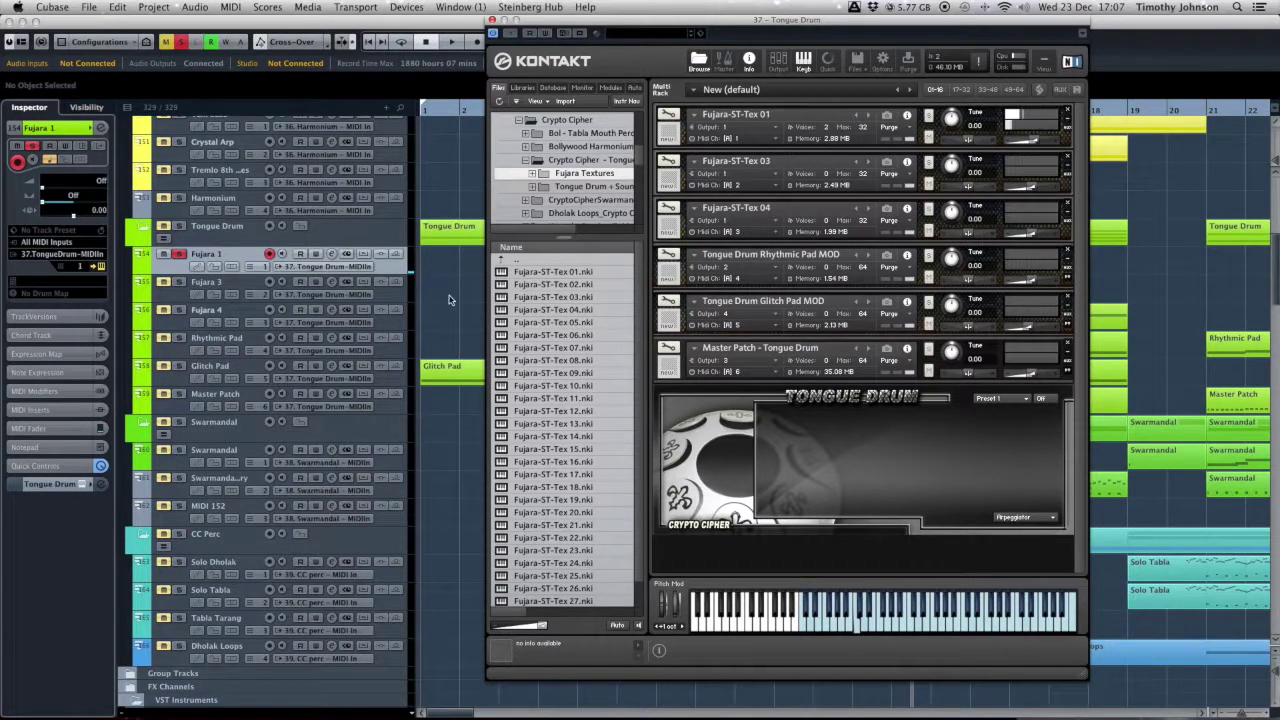
# Audition patches Fujara-ST-Tex 02 through 06 in the first rack slot, adjusting the slot's volume while doing so.
pyautogui.click(869, 116)
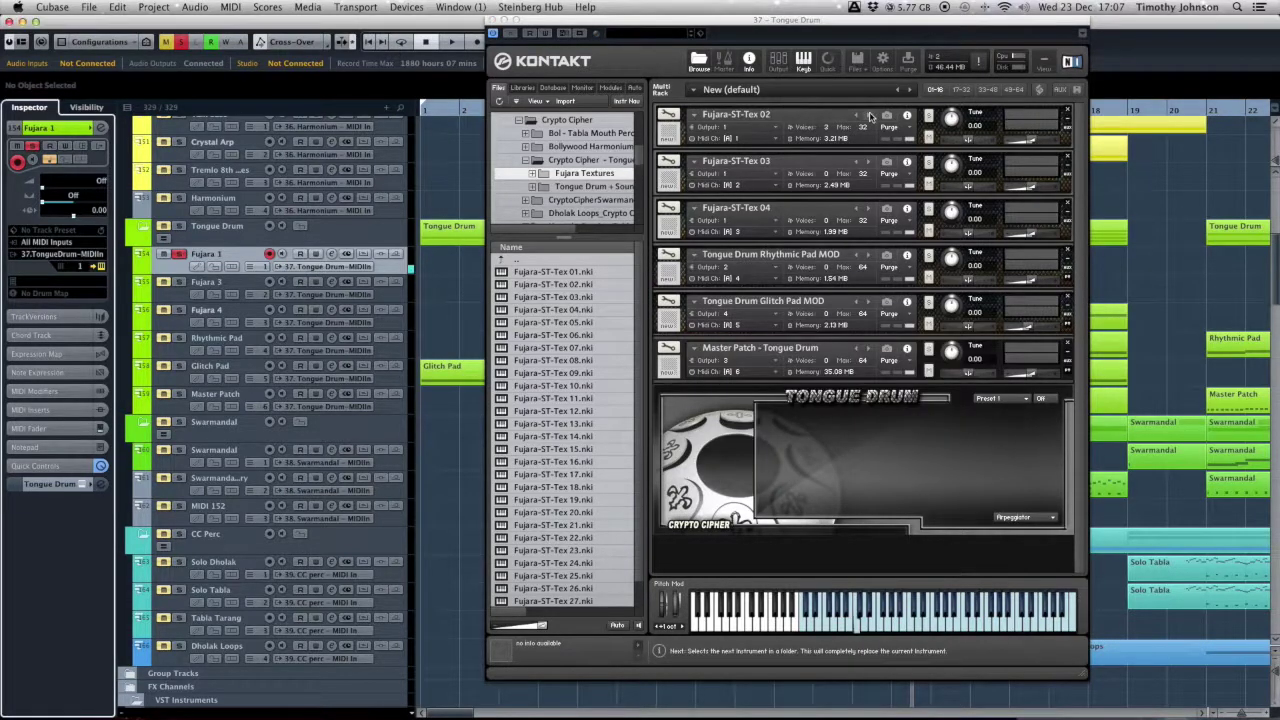
pyautogui.moveTo(1036, 142); pyautogui.dragTo(1044, 148)
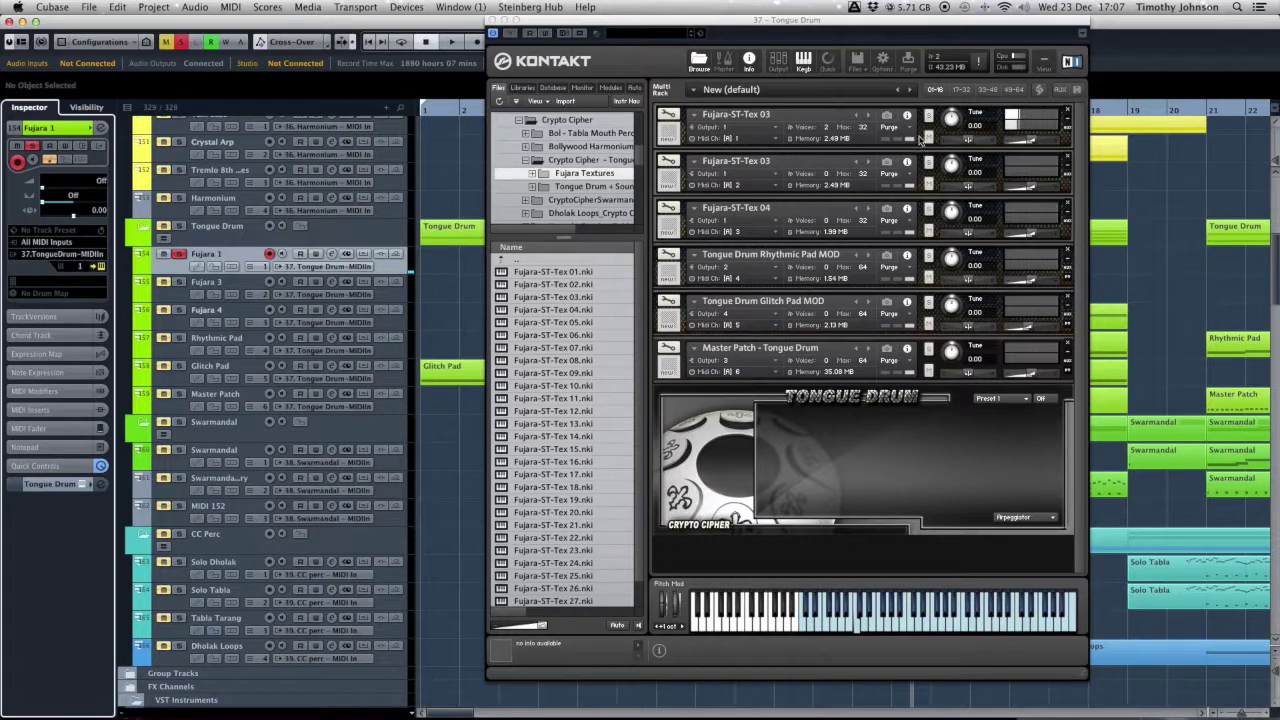
pyautogui.click(870, 118)
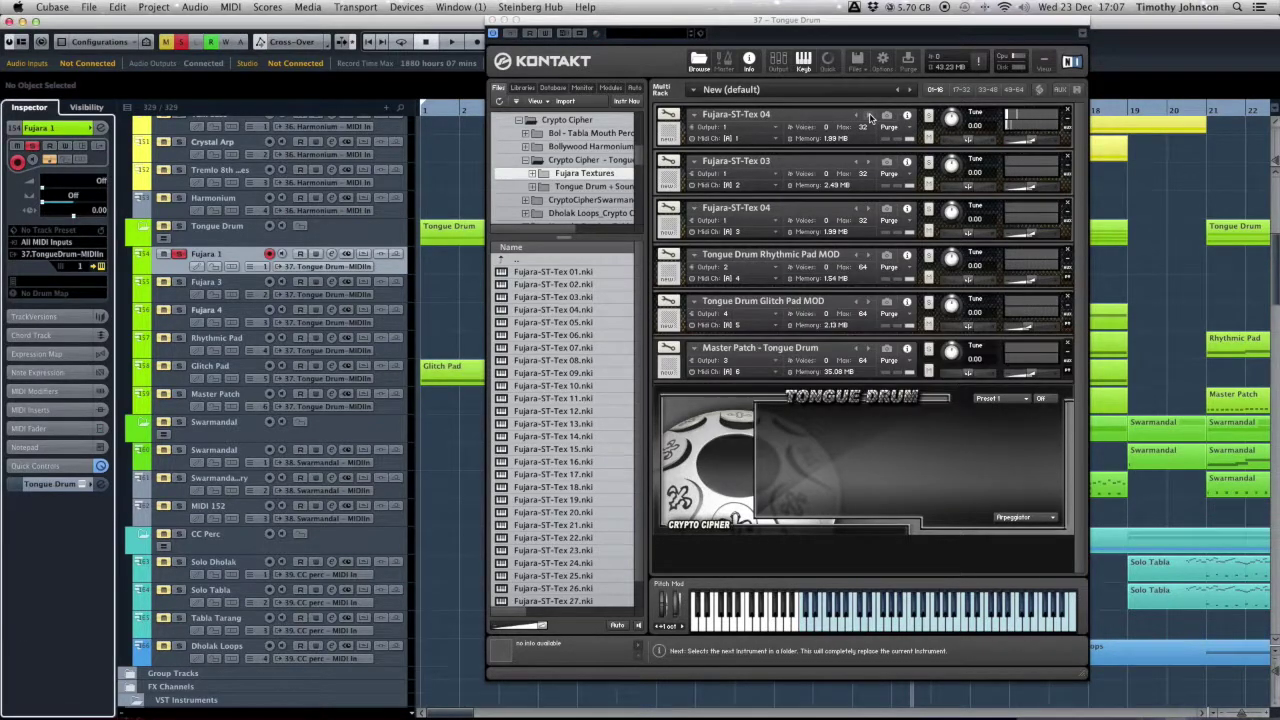
pyautogui.click(870, 118)
pyautogui.click(867, 116)
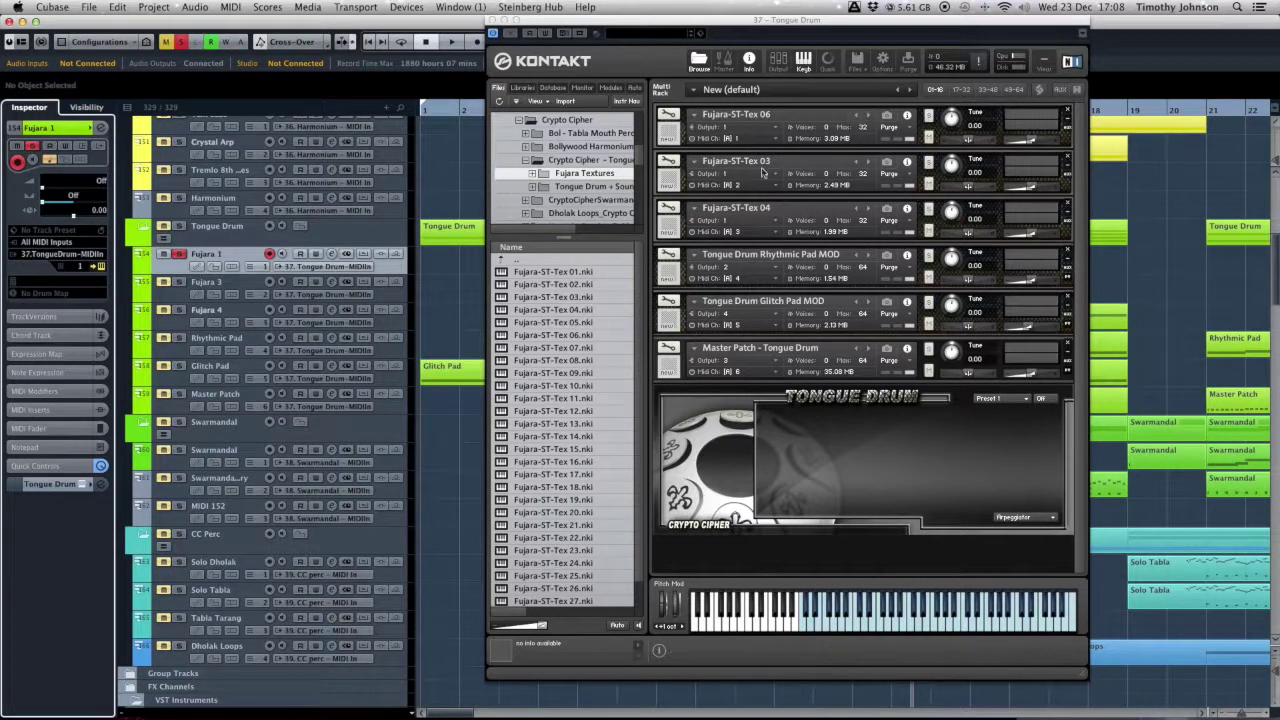
# Load Fujara-ST-Tex 01.nki into the first rack slot and return the browser to the parent Tongue Drum folder.
pyautogui.moveTo(596, 274); pyautogui.dragTo(785, 128)
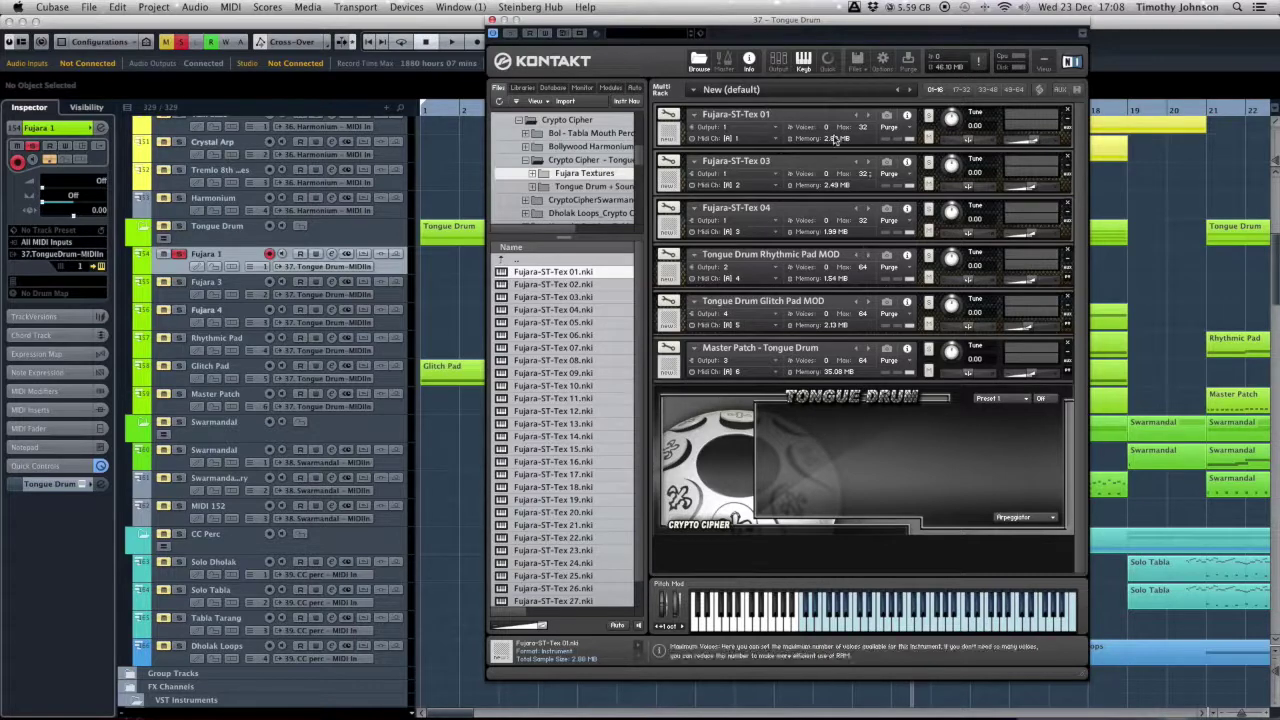
pyautogui.click(1067, 131)
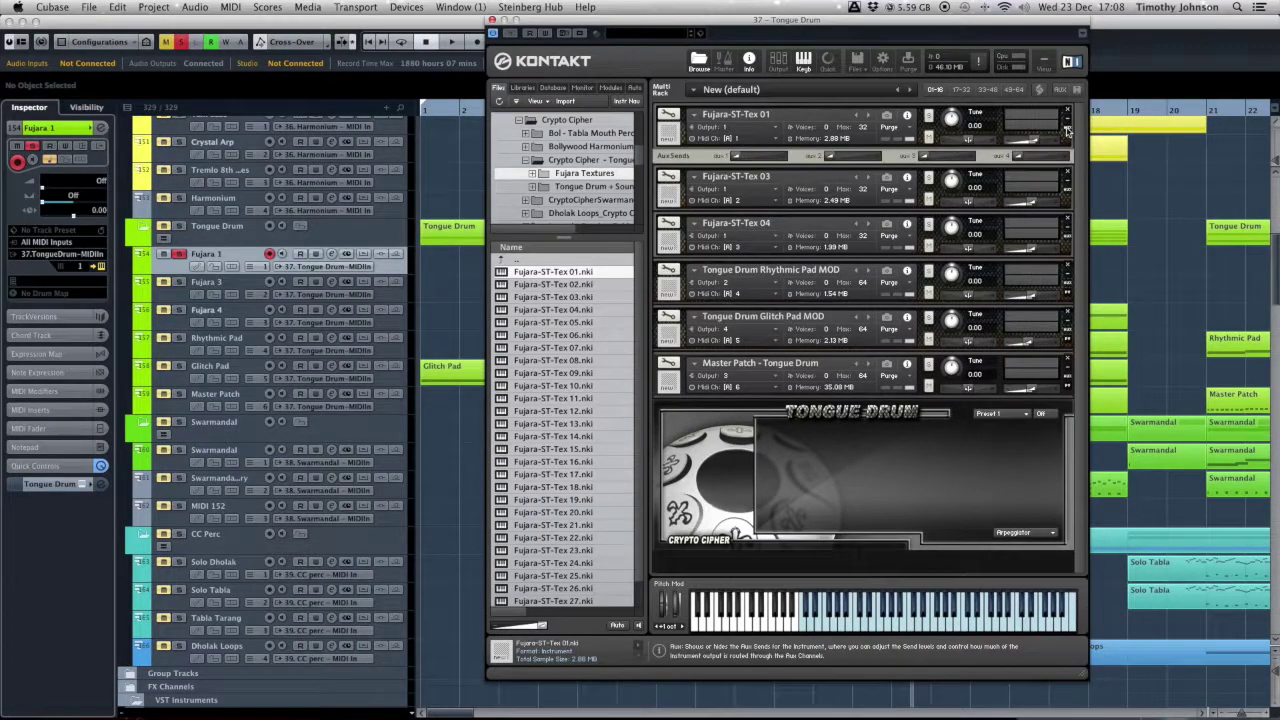
pyautogui.click(1066, 131)
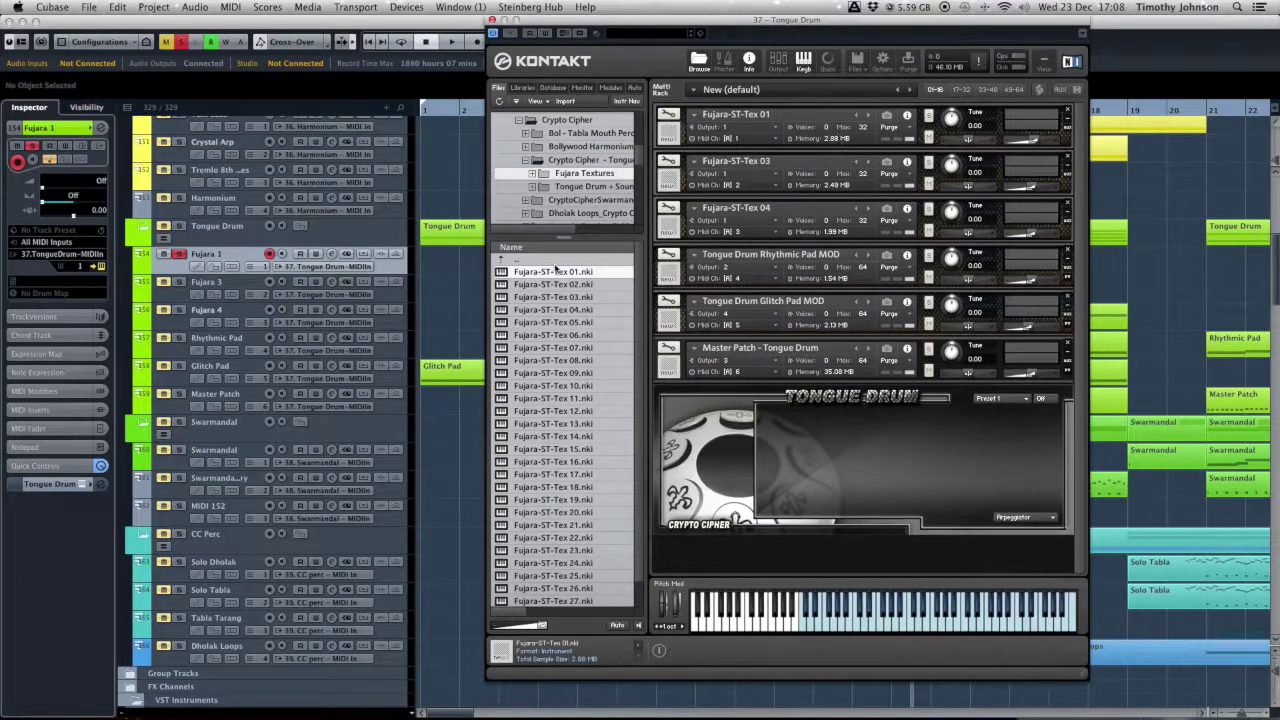
pyautogui.doubleClick(532, 259)
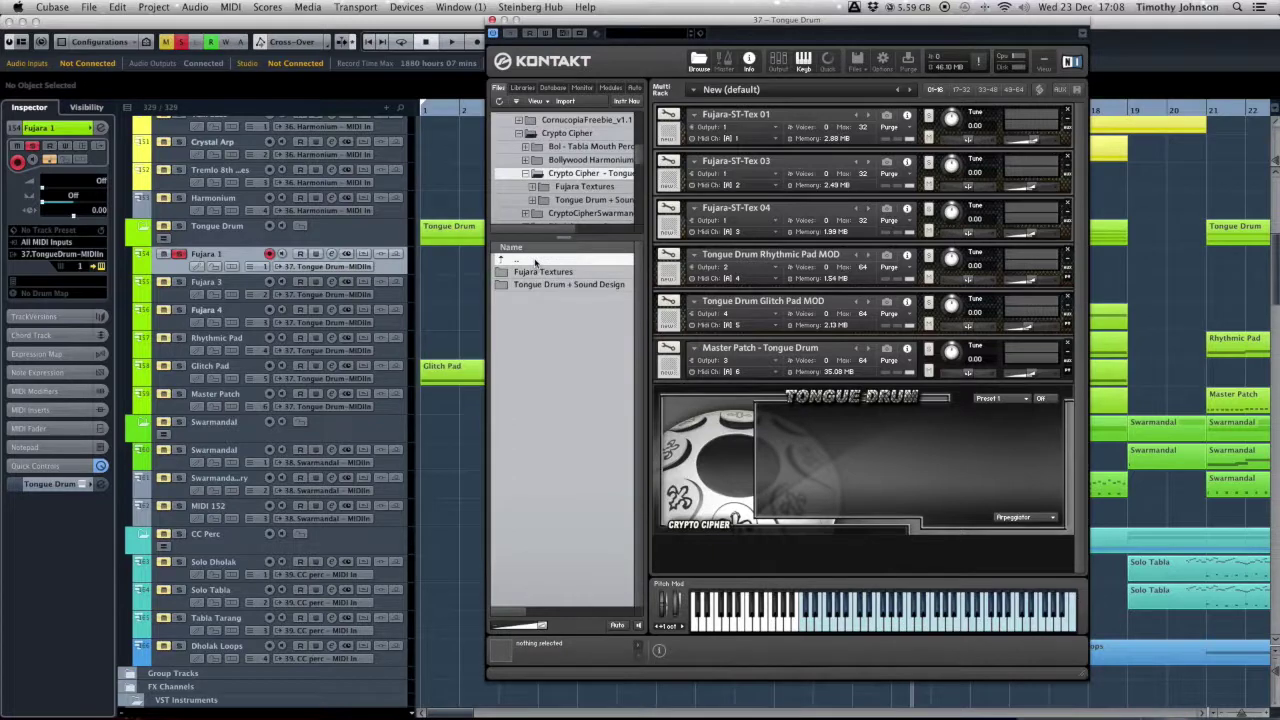
# Turn off solo on Fujara 1 and select the Master Patch track and its Master Patch - Tongue Drum instrument.
pyautogui.click(176, 254)
pyautogui.click(176, 254)
pyautogui.click(176, 254)
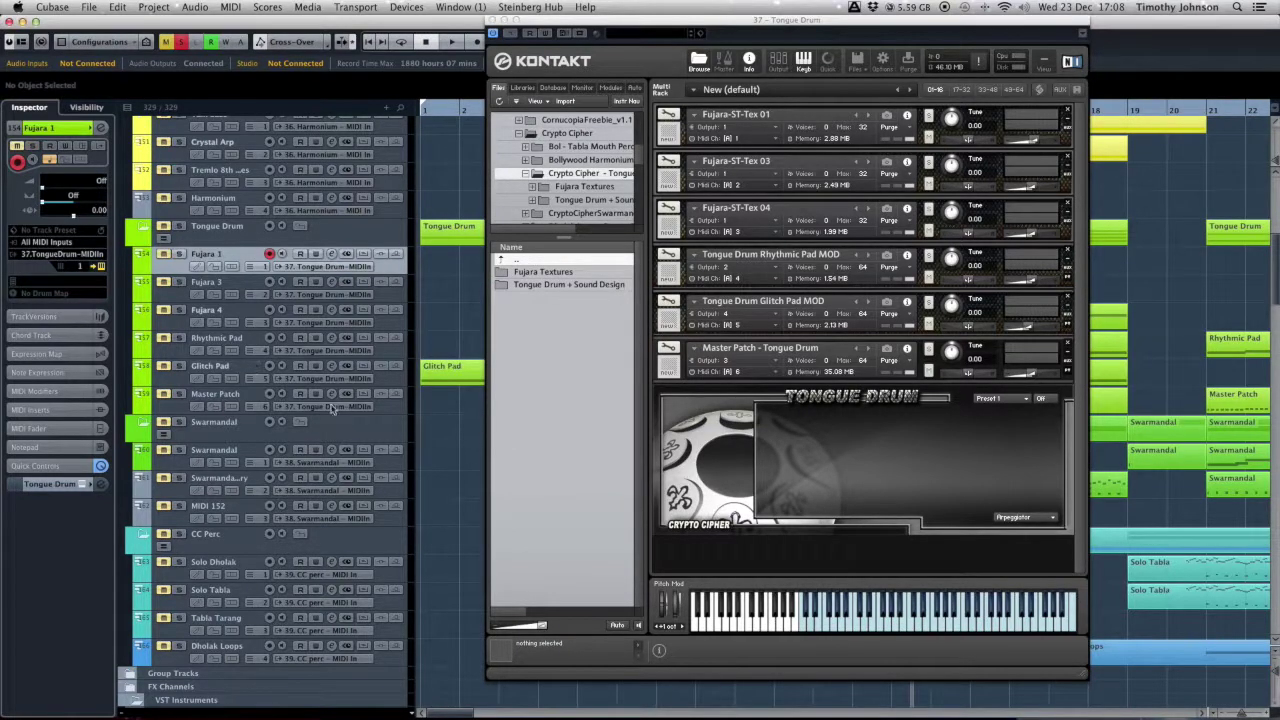
pyautogui.click(404, 410)
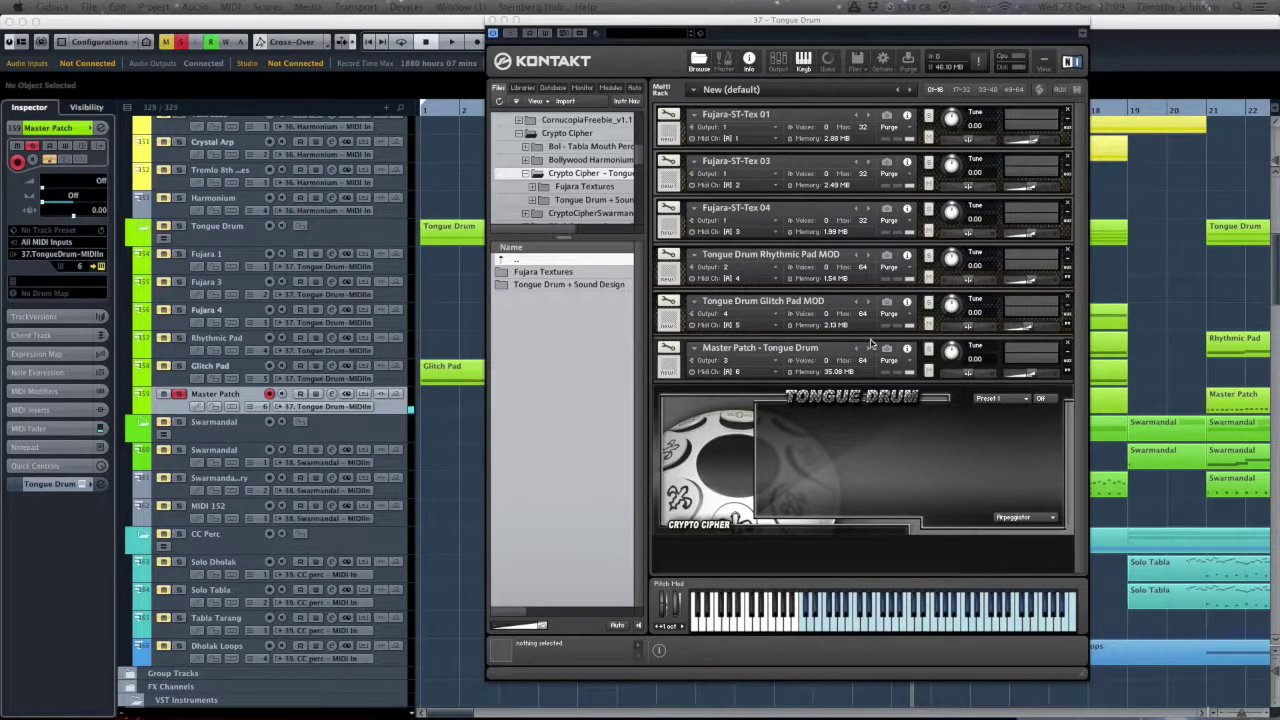
pyautogui.click(694, 352)
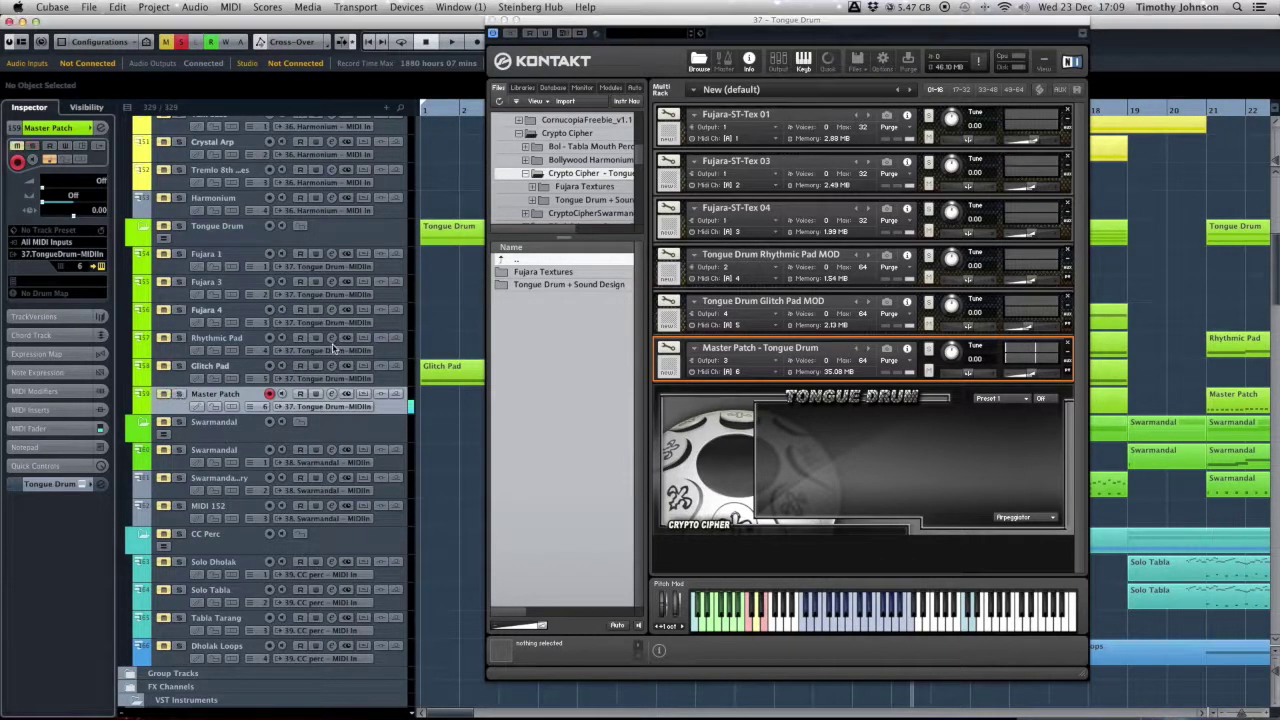
# Audition the Tongue Drum's Rhythmic Pad, Master Patch and Glitch Pad tracks, finishing by turning off solo on Glitch Pad.
pyautogui.moveTo(652, 26); pyautogui.dragTo(820, 6)
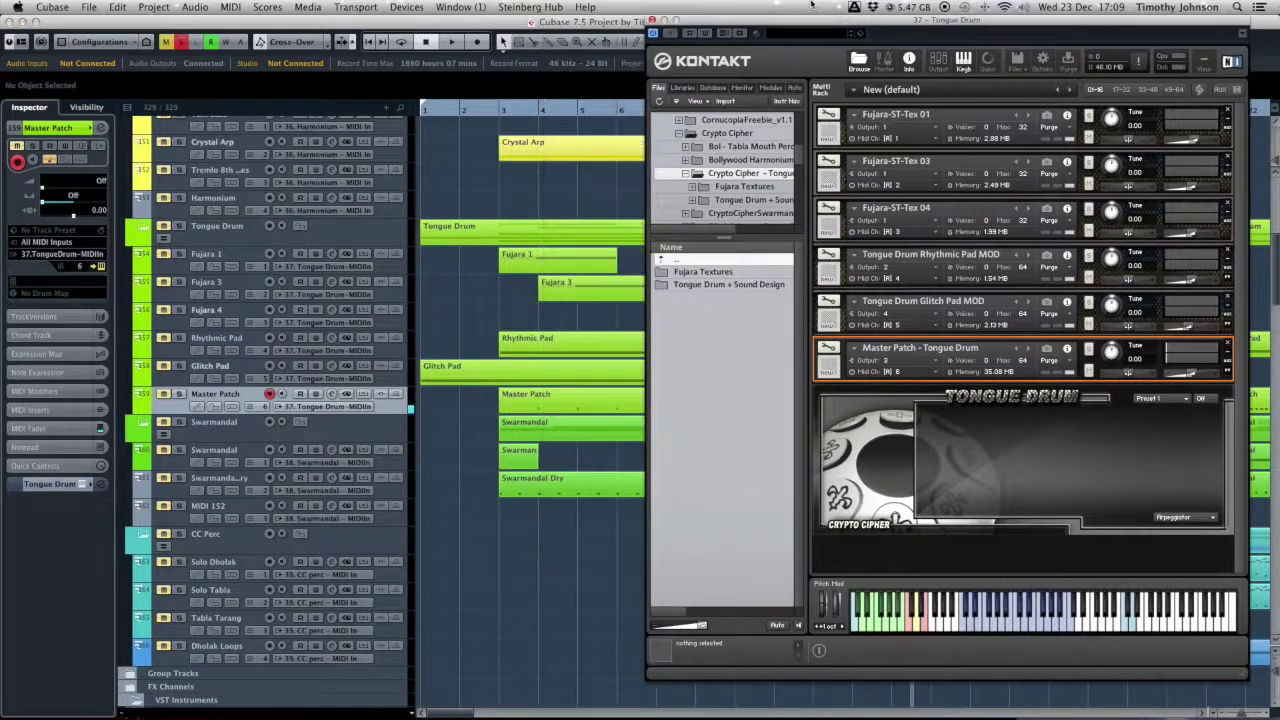
pyautogui.click(378, 342)
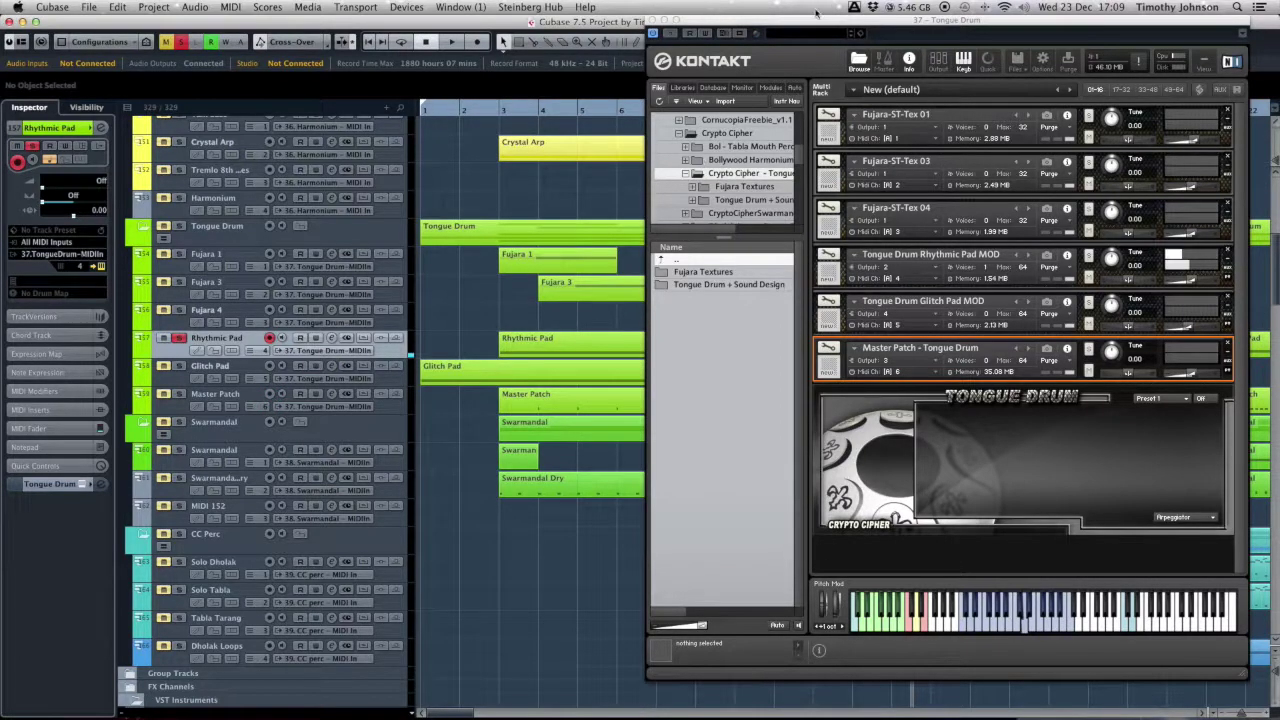
pyautogui.moveTo(813, 32); pyautogui.dragTo(748, 12)
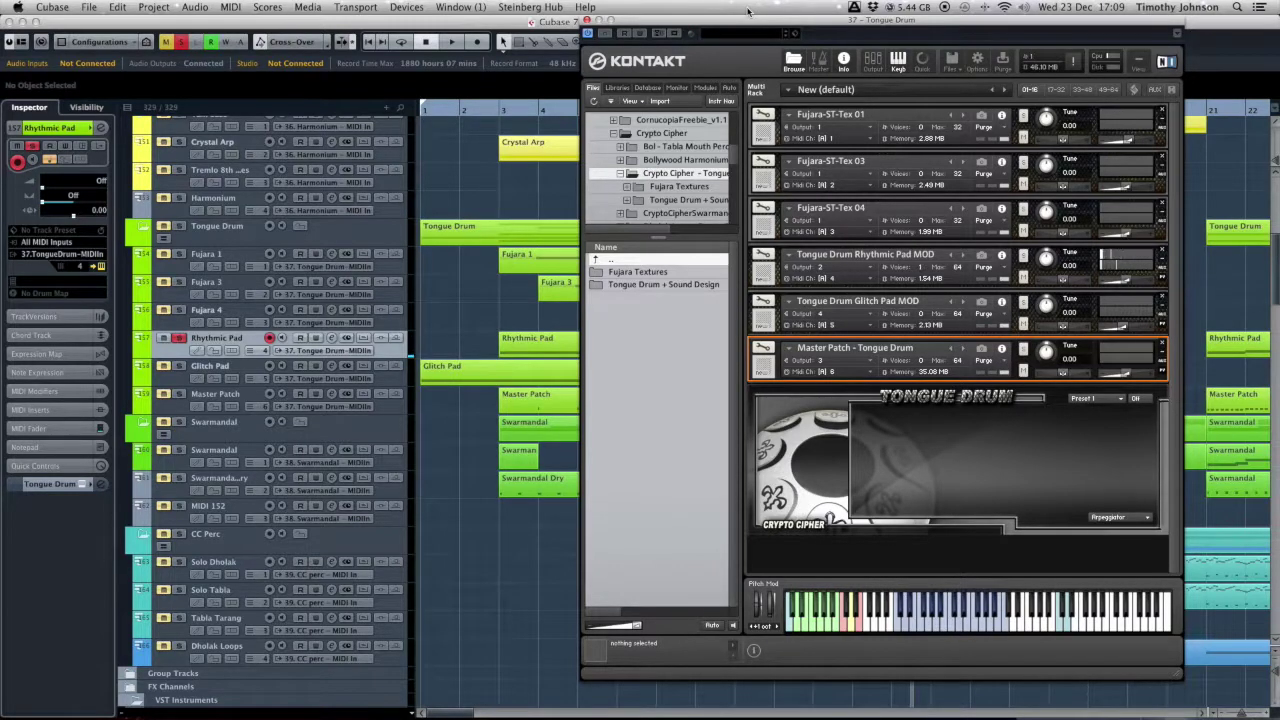
pyautogui.click(396, 410)
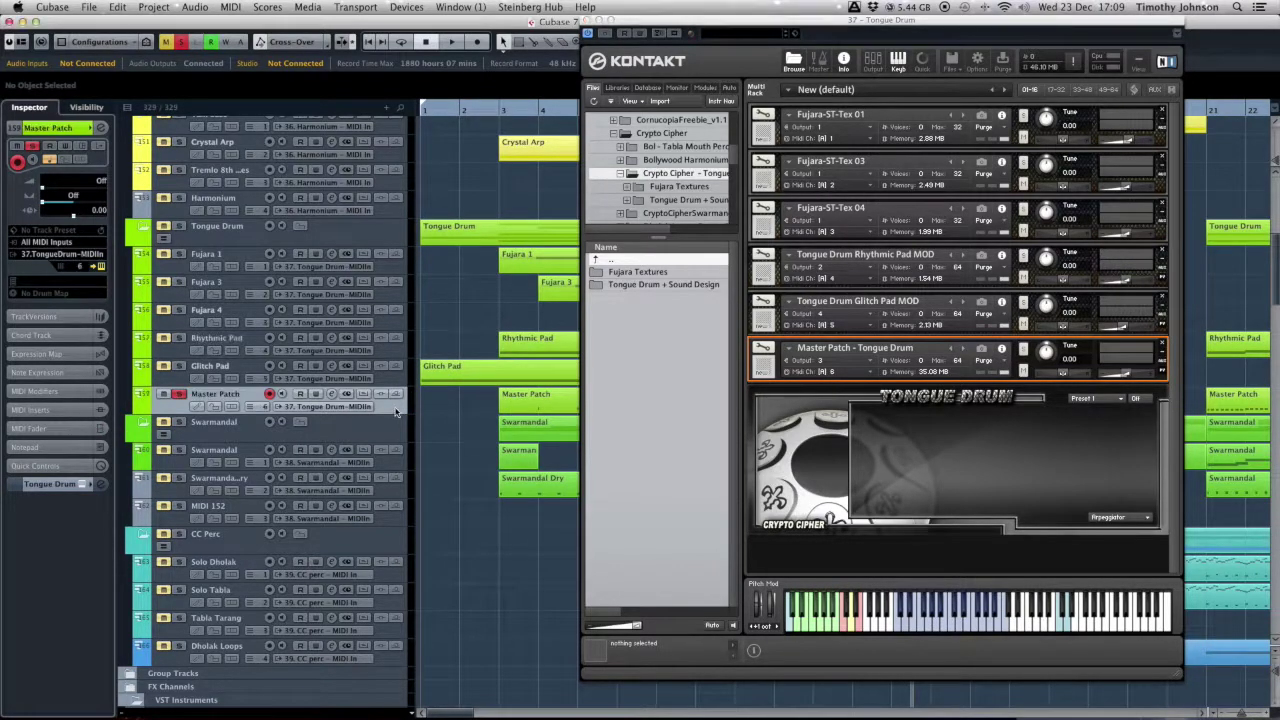
pyautogui.click(410, 346)
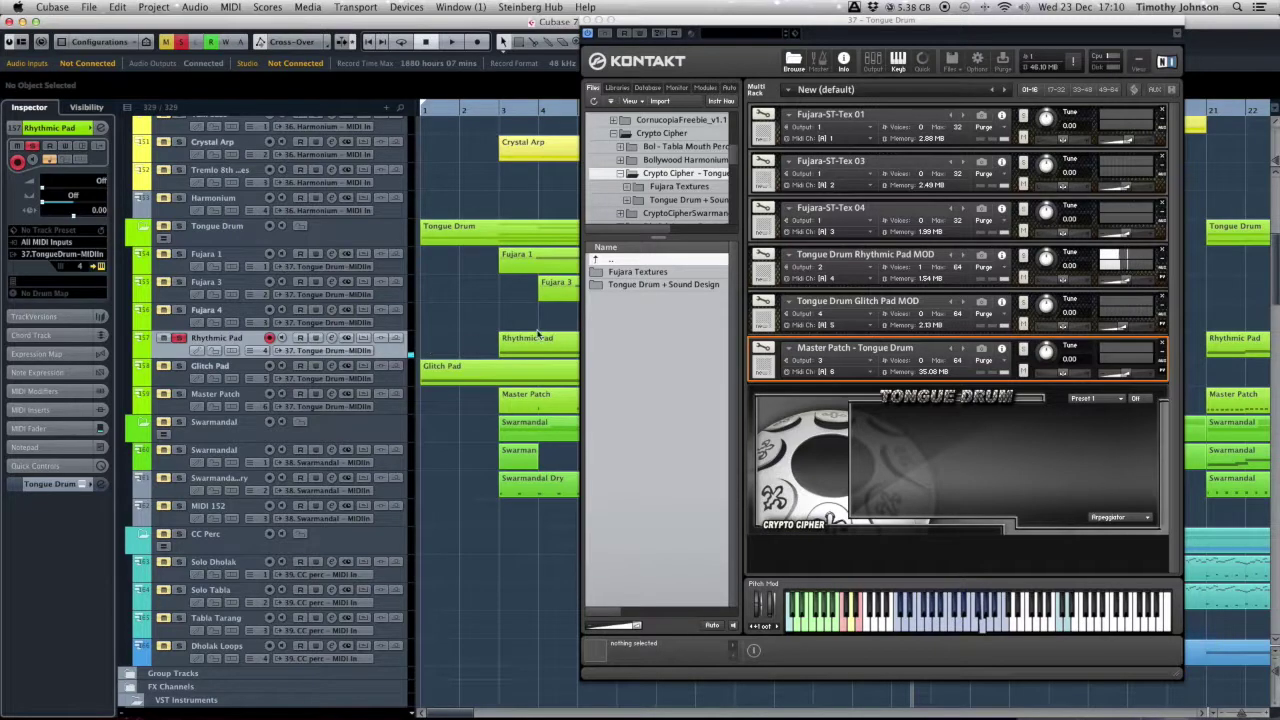
pyautogui.click(400, 377)
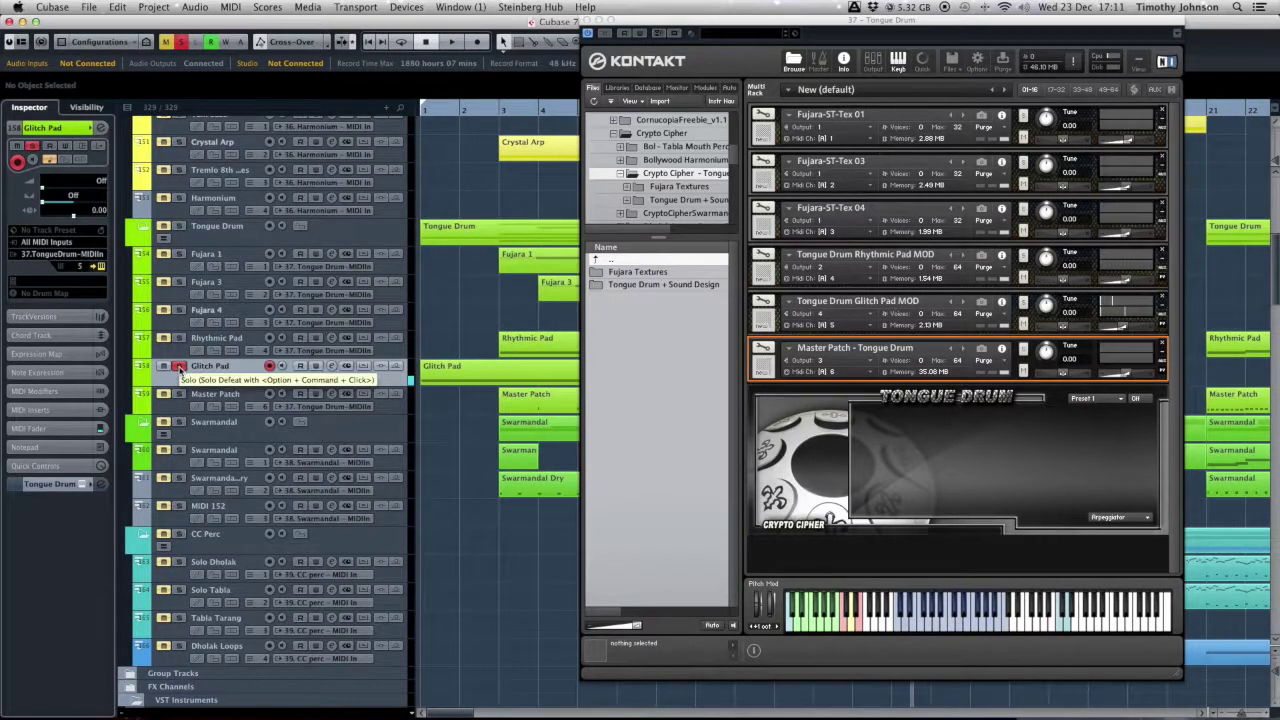
pyautogui.click(177, 366)
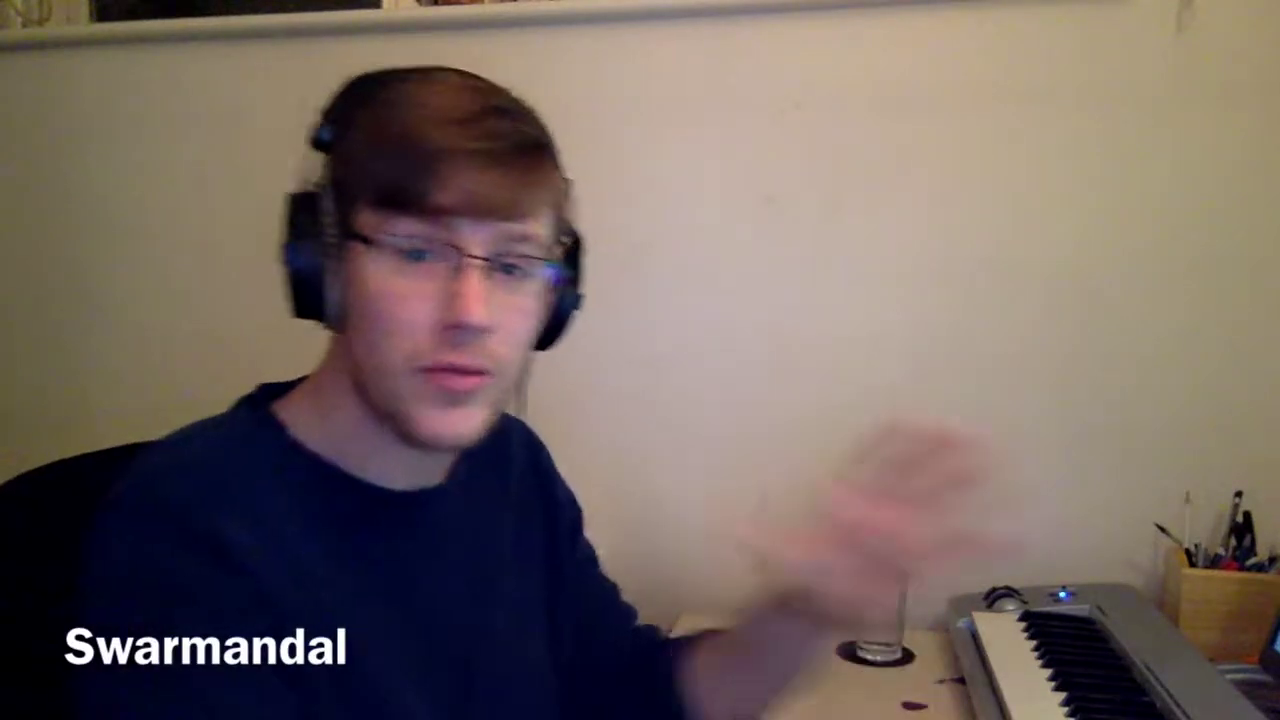
# Bring the Swarmandal rack into view and audition the Swarmandal Dry and Swarmandal tracks, ending on Swarmandal Dry.
pyautogui.click(237, 462)
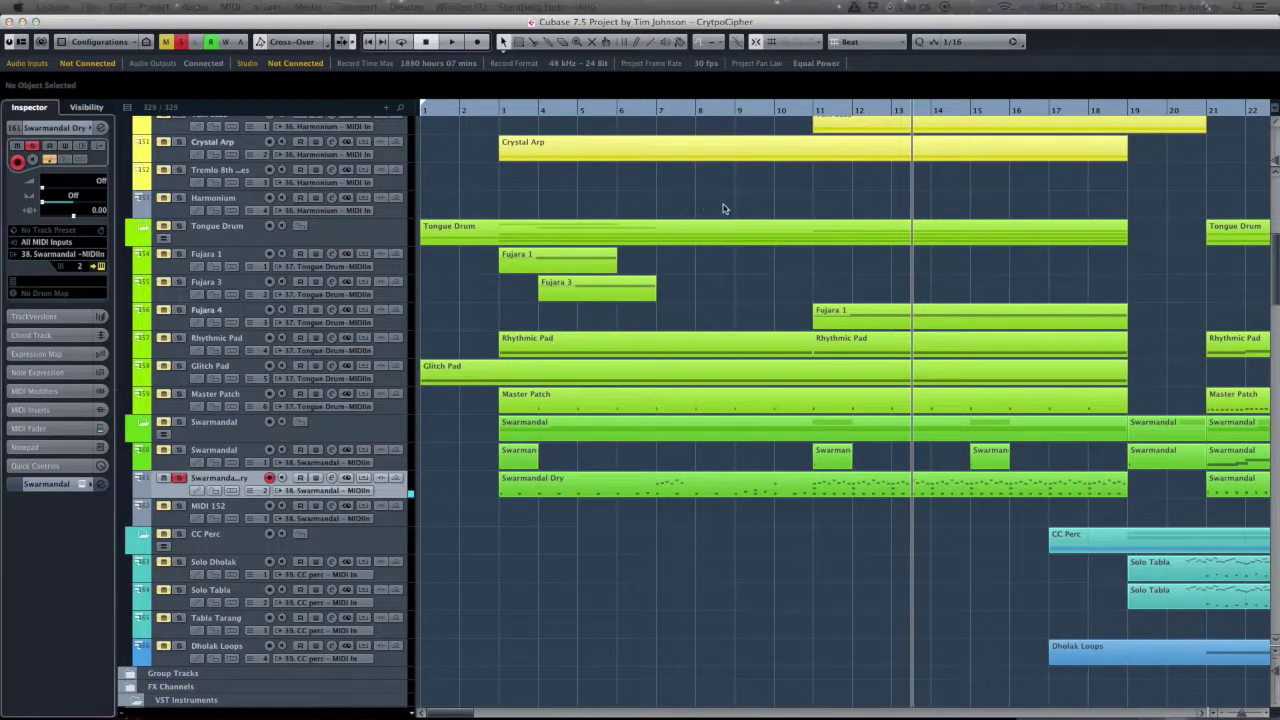
pyautogui.moveTo(1279, 44); pyautogui.dragTo(908, 20)
pyautogui.moveTo(1074, 332); pyautogui.dragTo(1075, 406)
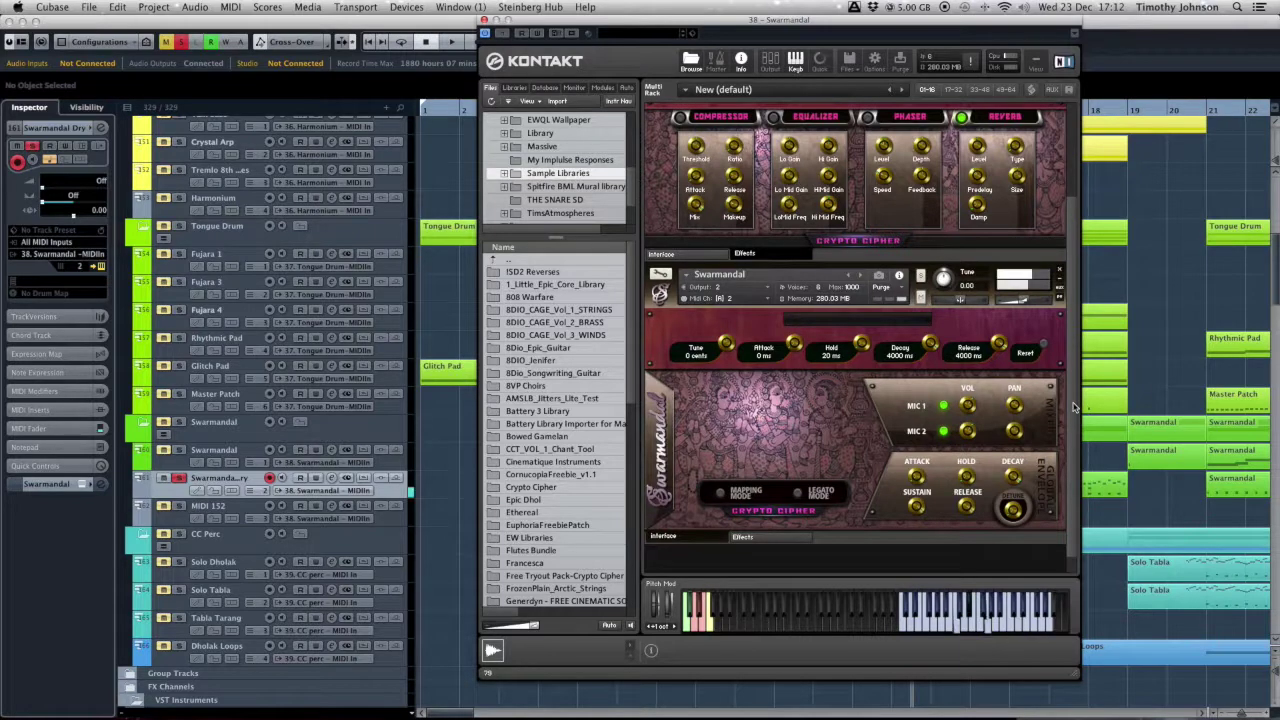
pyautogui.click(405, 463)
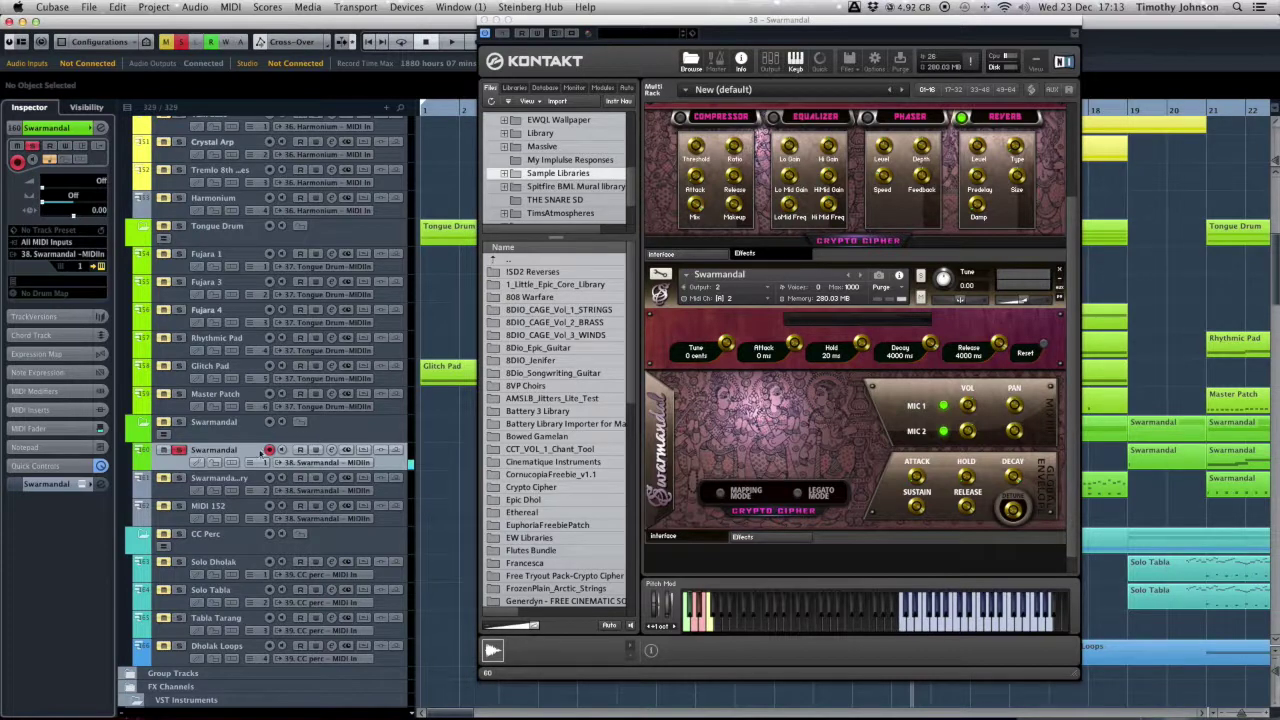
pyautogui.click(398, 492)
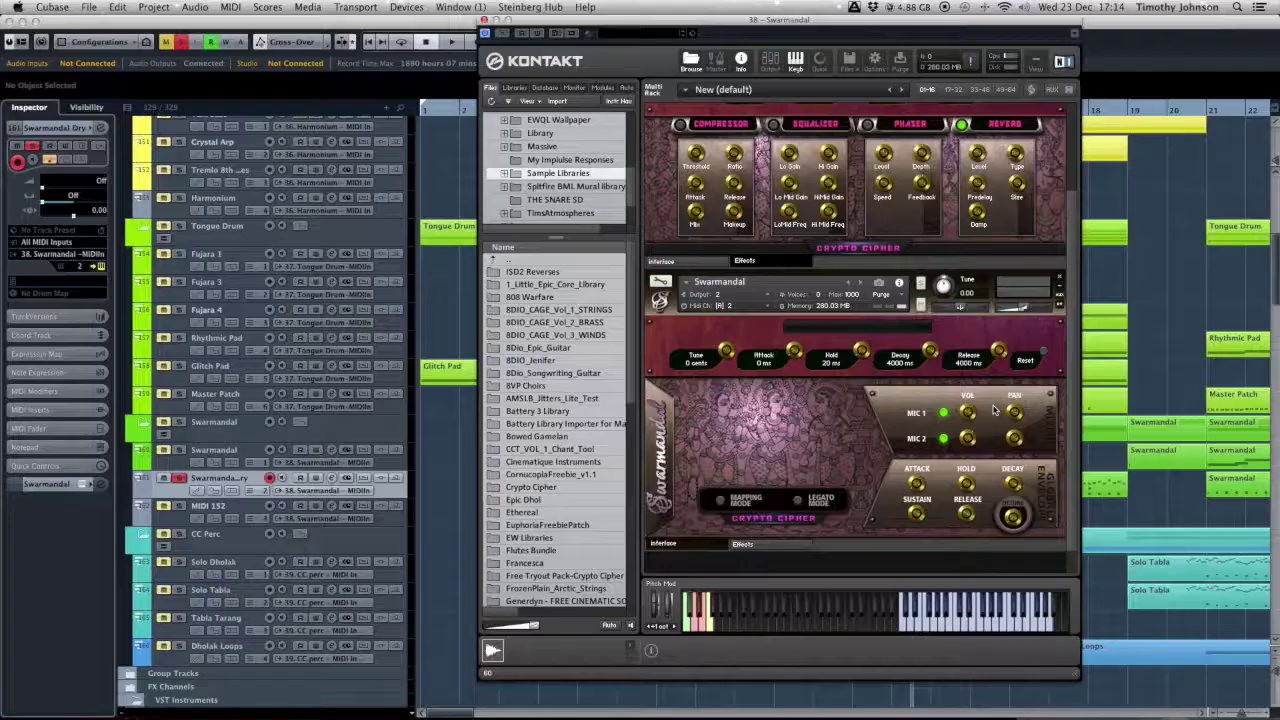
# Lower the second Swarmandal instrument's Decay to 3 ms to hear the effect, and restore it to 4000 ms.
pyautogui.scroll(1, 1071, 412)
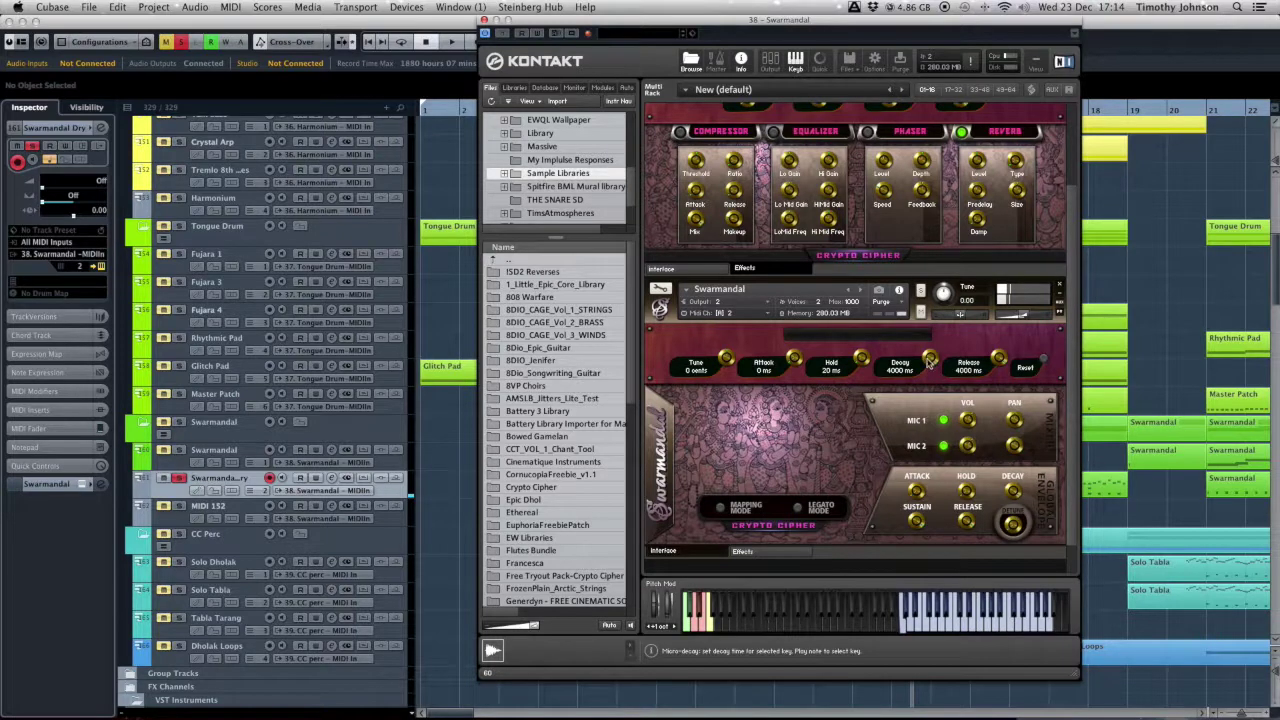
pyautogui.moveTo(930, 358); pyautogui.dragTo(930, 390)
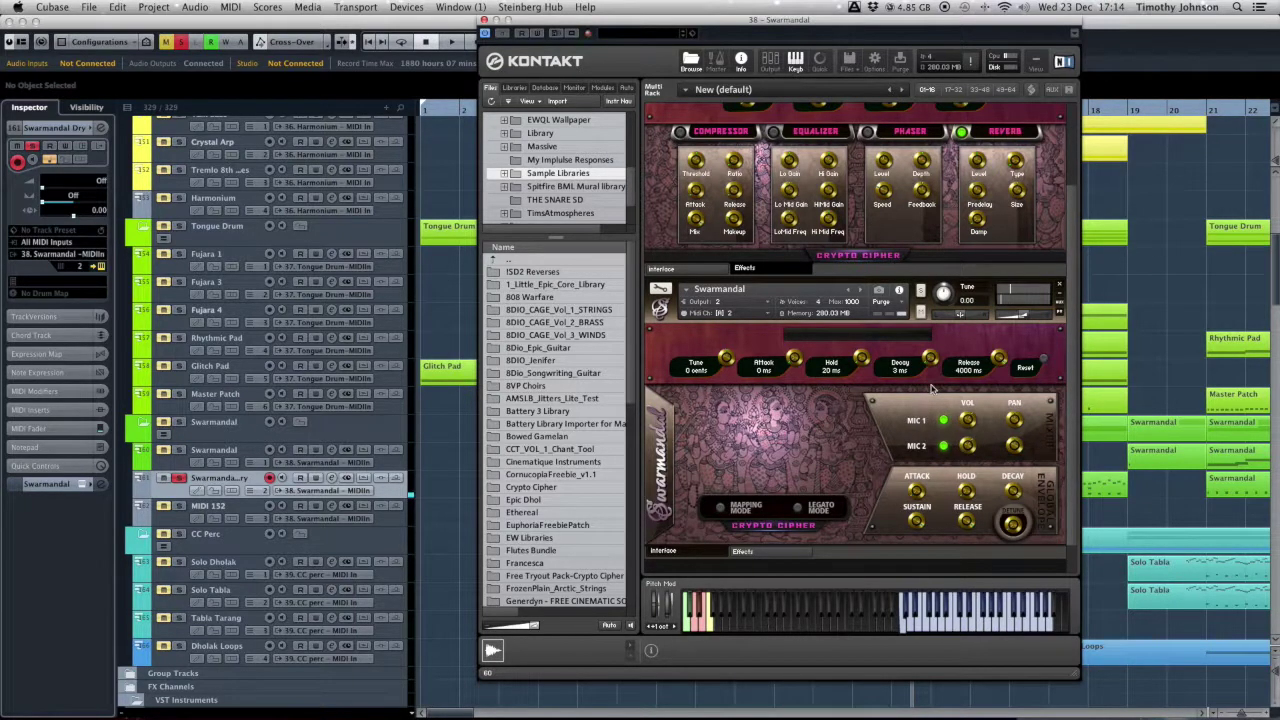
pyautogui.moveTo(930, 356); pyautogui.dragTo(927, 352)
# Compare the second Swarmandal's close and ambient mics separately, re-enable both, and try Legato Mode on and off.
pyautogui.click(945, 445)
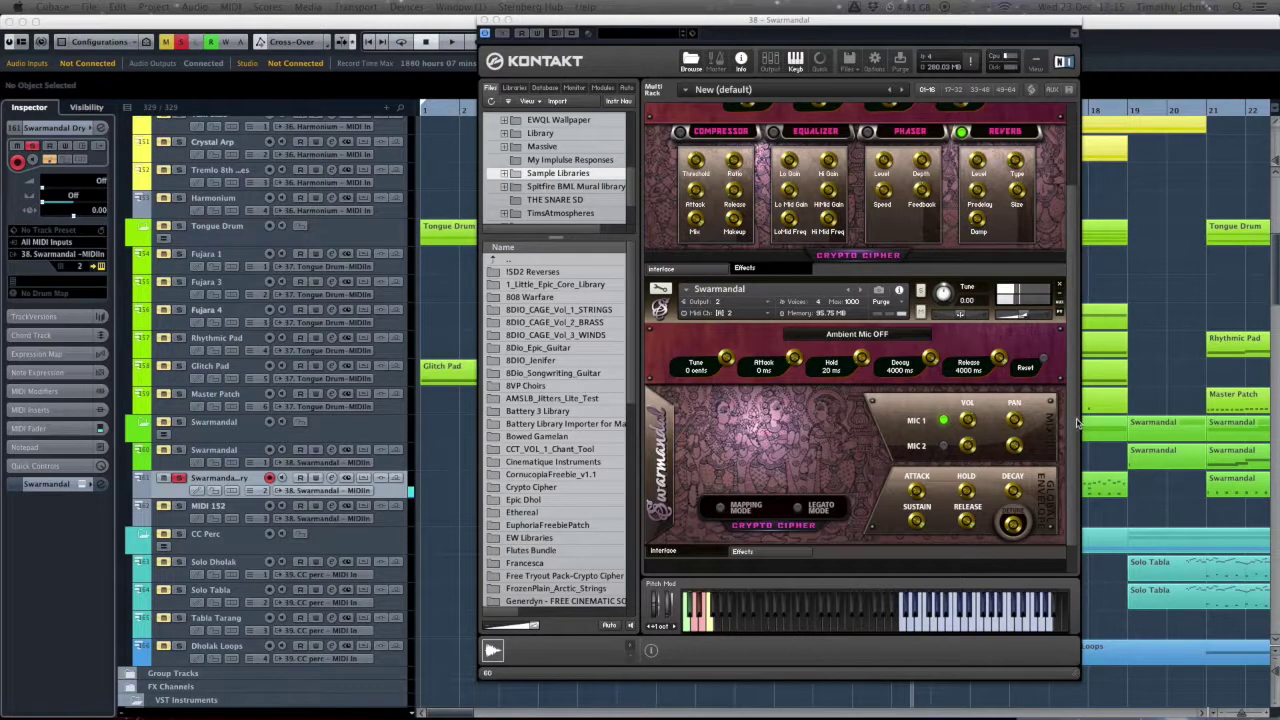
pyautogui.scroll(-1, 1072, 432)
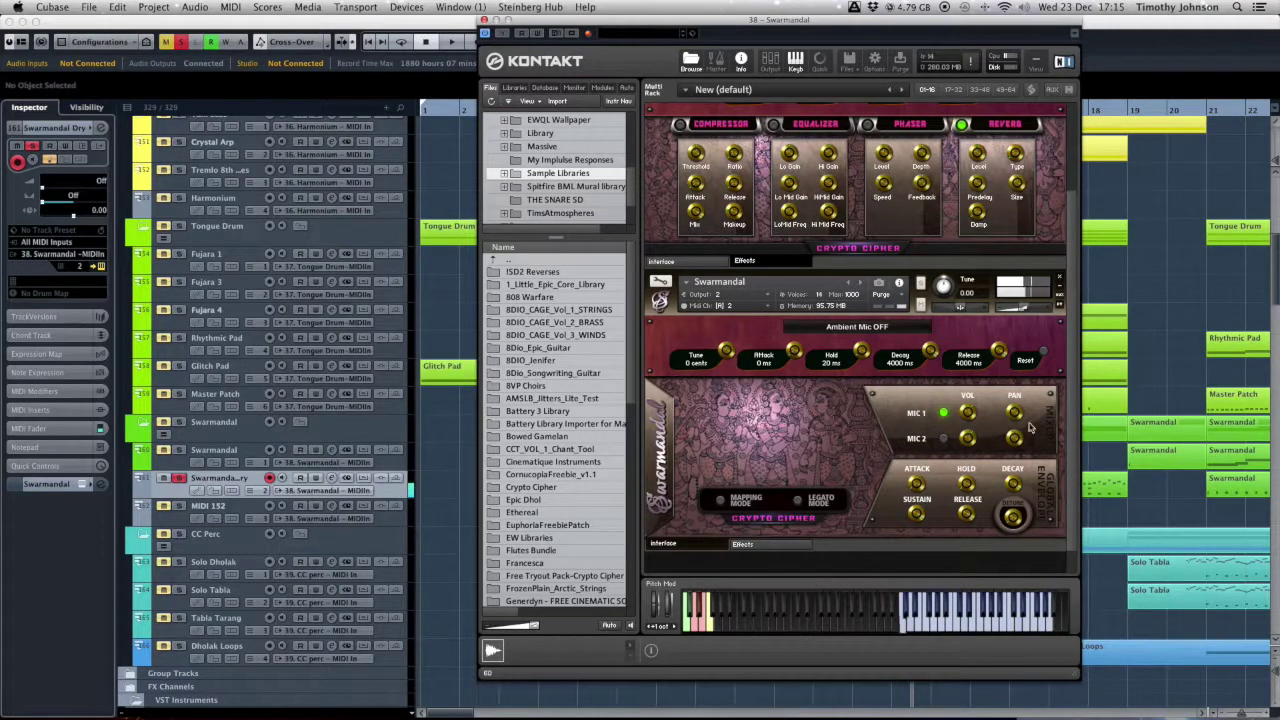
pyautogui.click(943, 413)
pyautogui.click(943, 438)
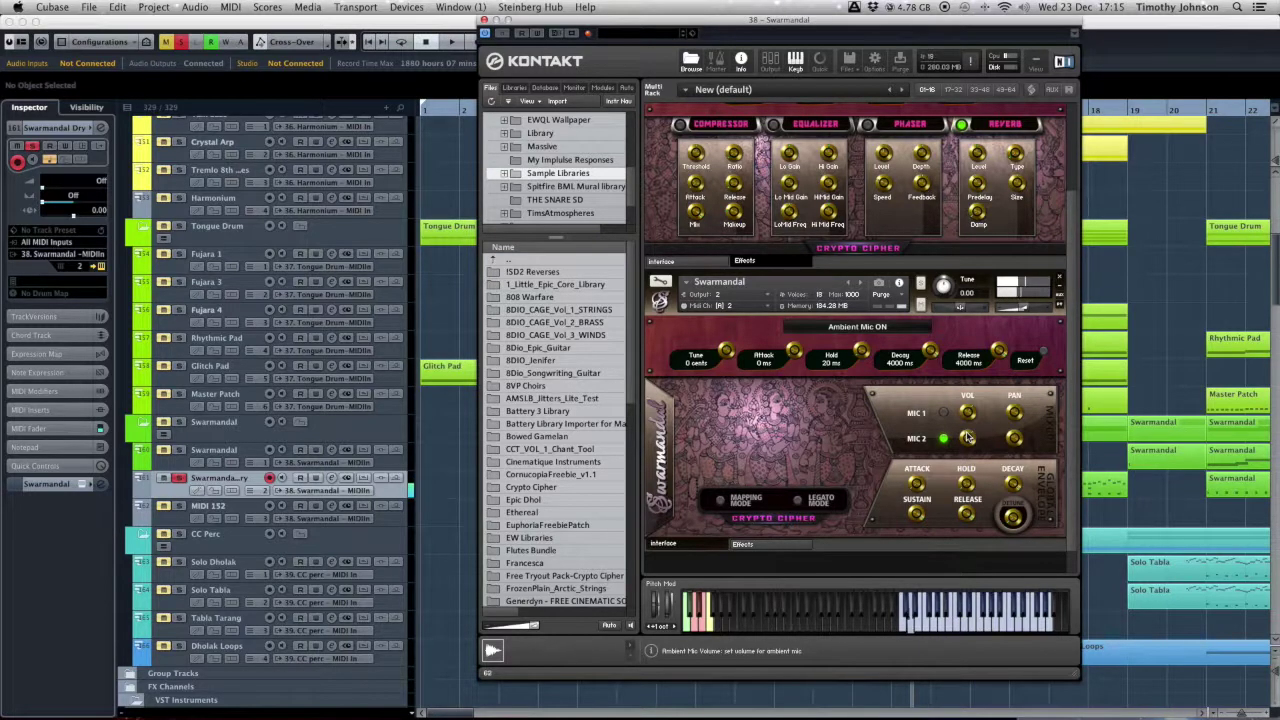
pyautogui.click(943, 412)
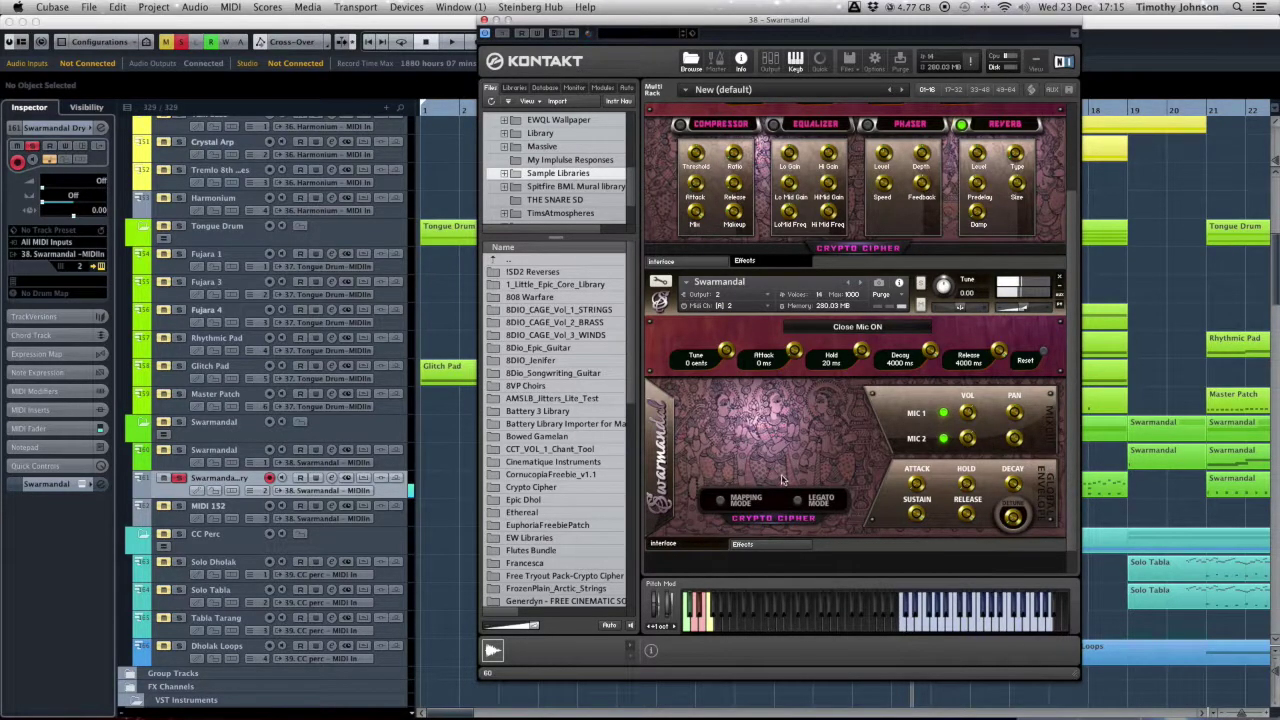
pyautogui.click(797, 501)
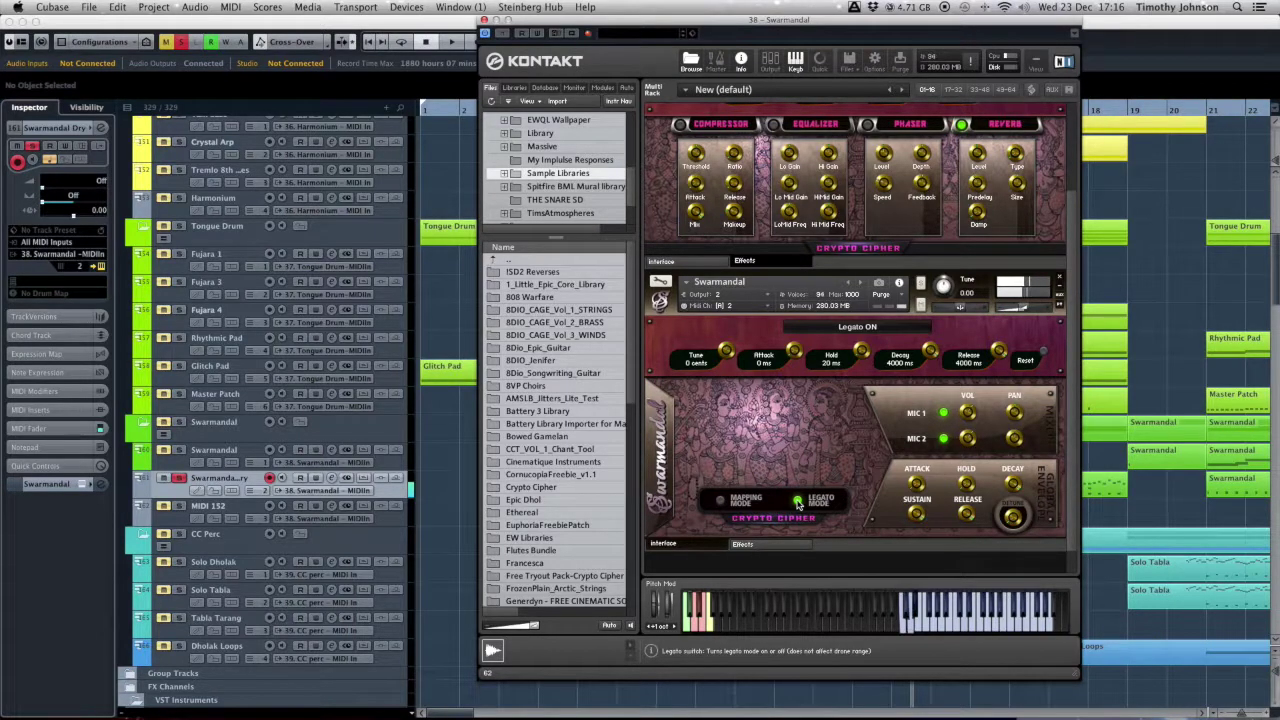
pyautogui.click(797, 503)
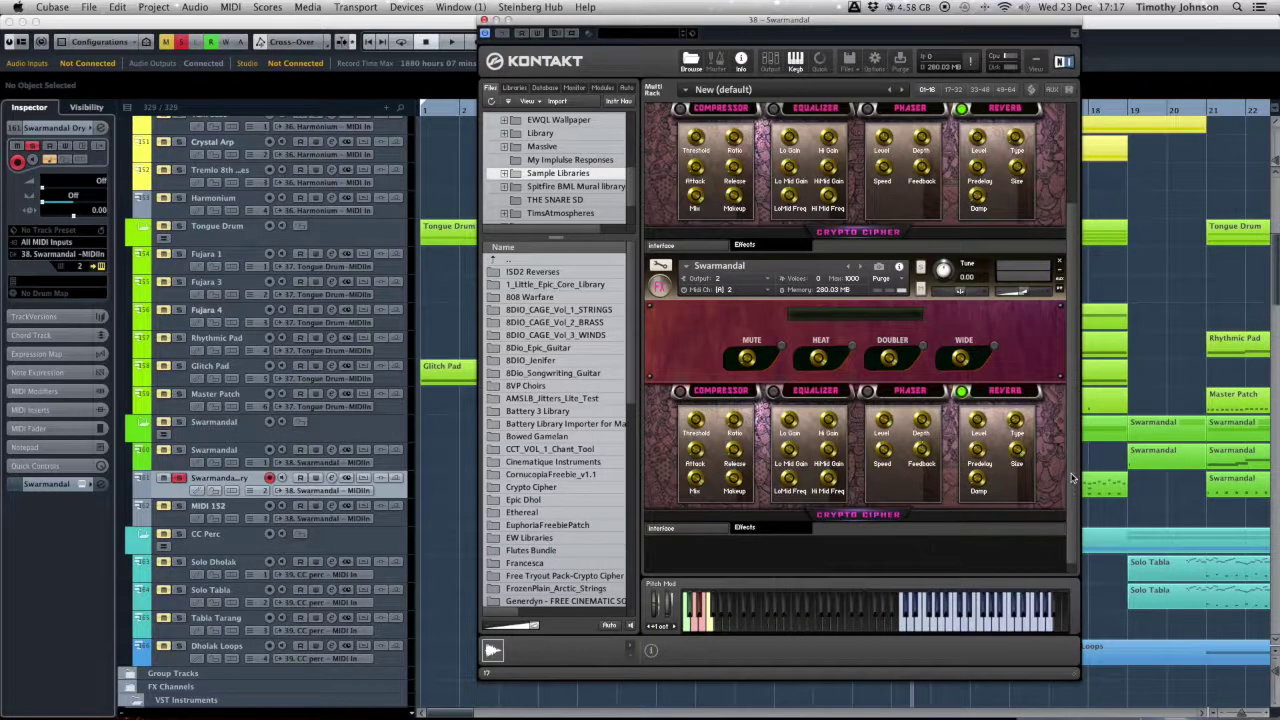
# In the Swarmandal effects, try the Doubler at 12.0 dB, switch it off, and enable Wide at 100.0.
pyautogui.scroll(-1, 1073, 482)
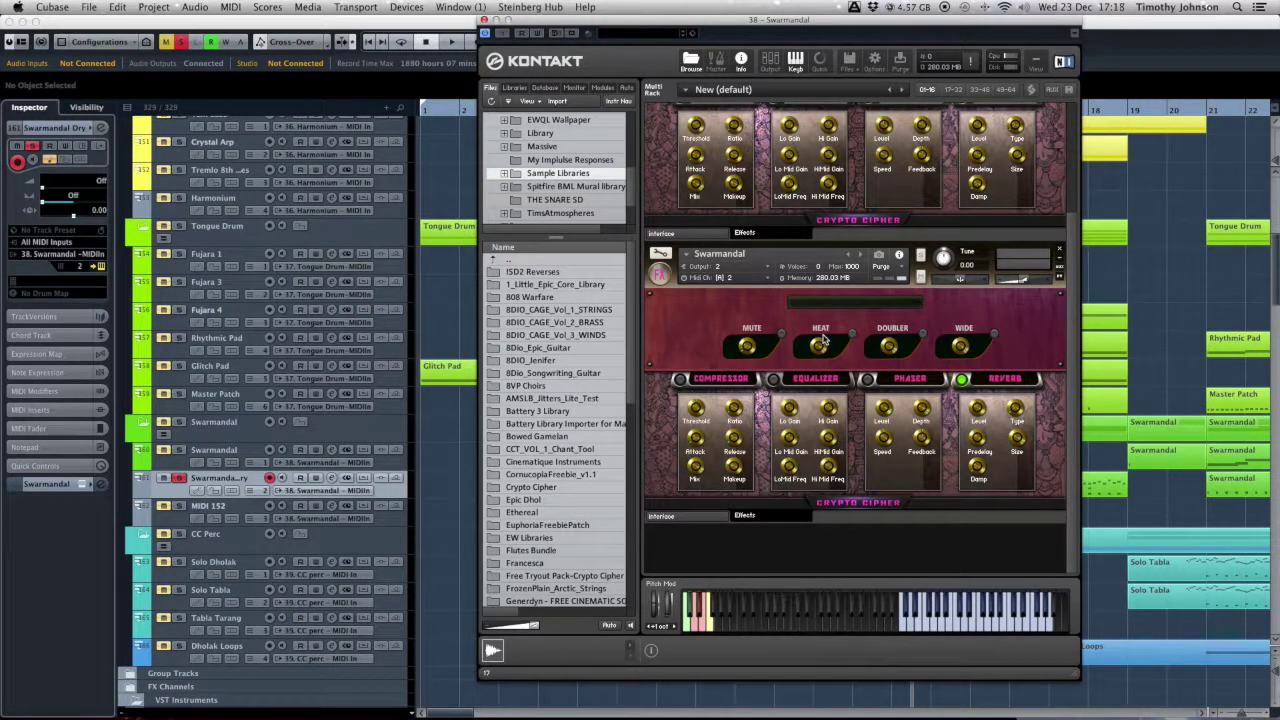
pyautogui.click(923, 335)
pyautogui.moveTo(891, 352); pyautogui.dragTo(889, 345)
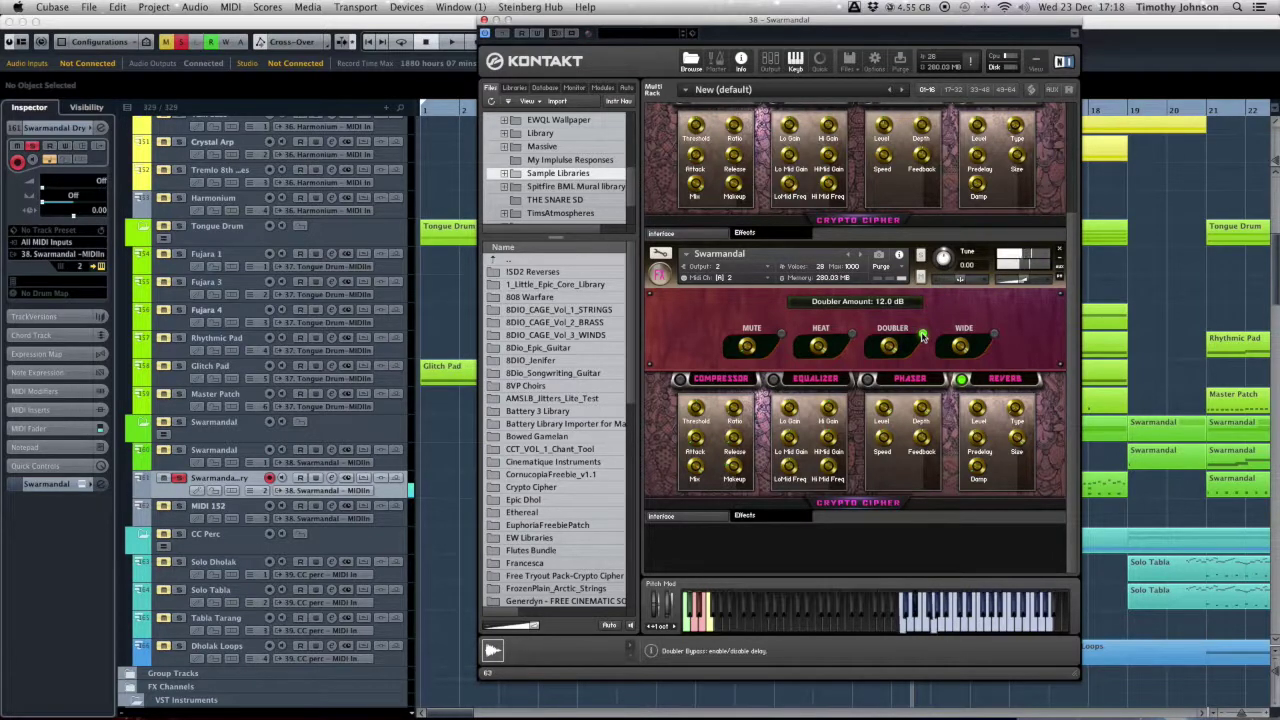
pyautogui.click(922, 336)
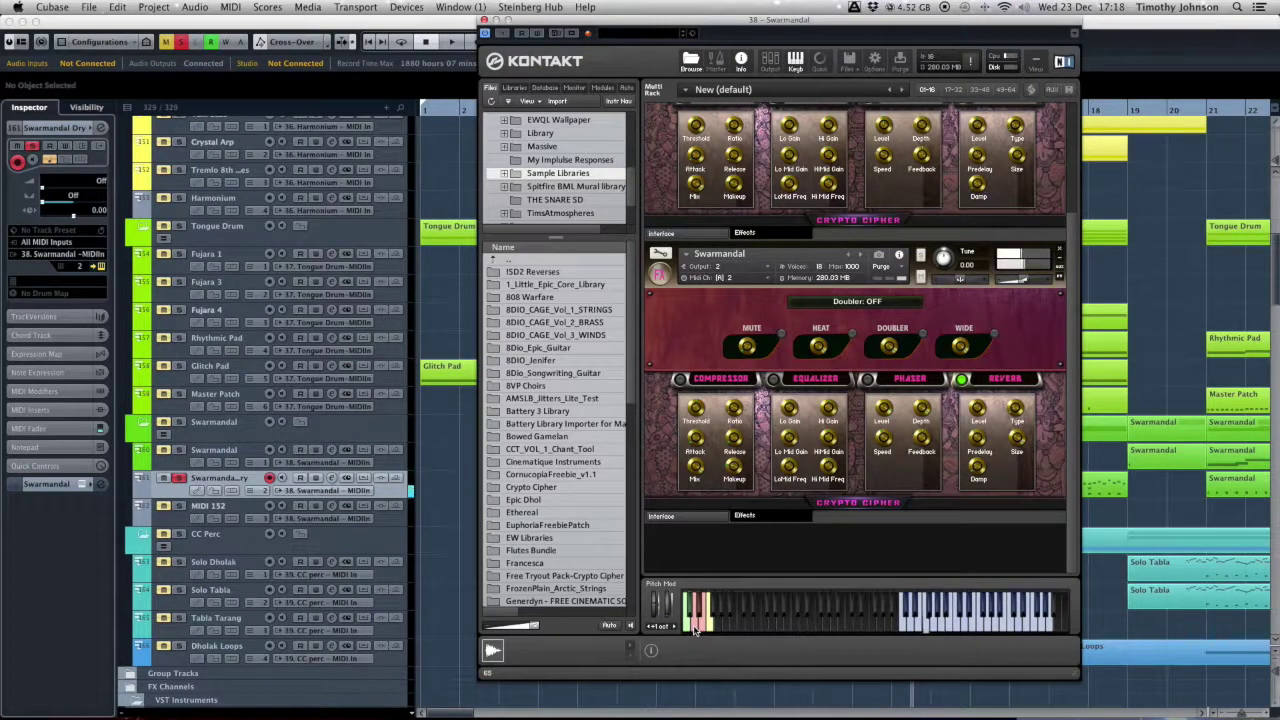
pyautogui.click(924, 337)
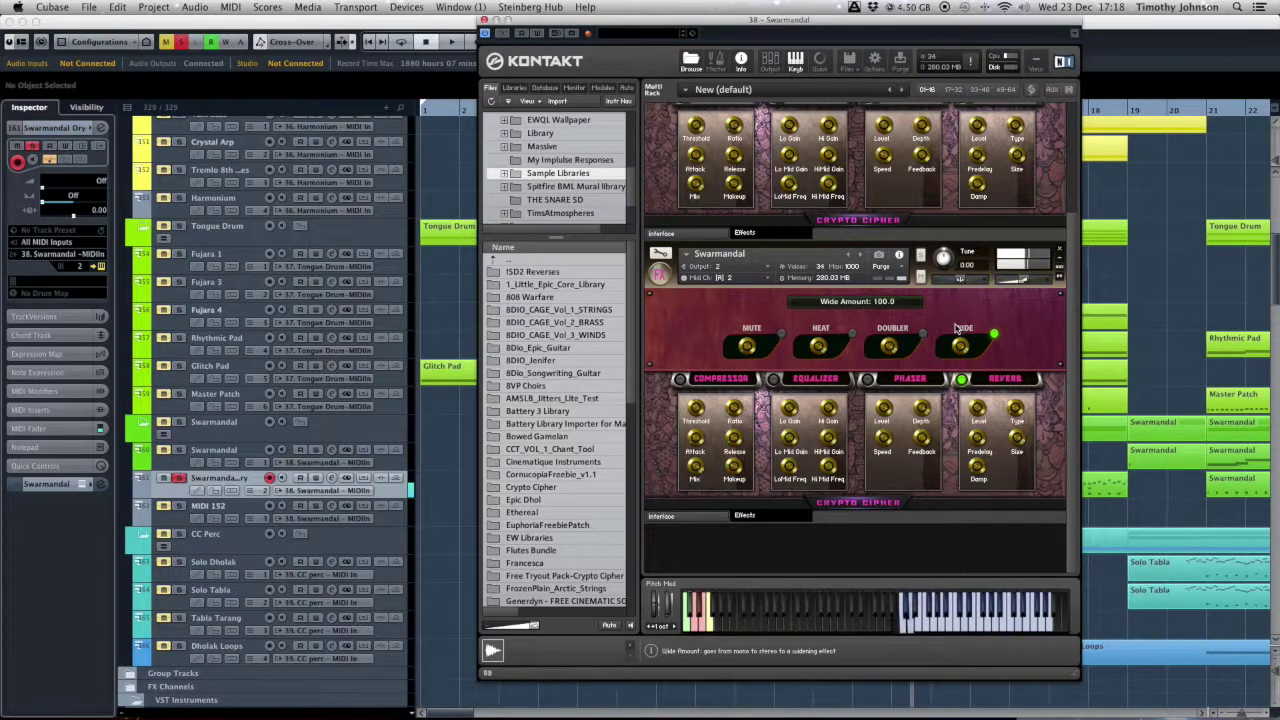
# Compare the Swarmandal with Reverb off and on, and step its reverb type through Ambience, Chamber, Hall and Plate.
pyautogui.click(964, 383)
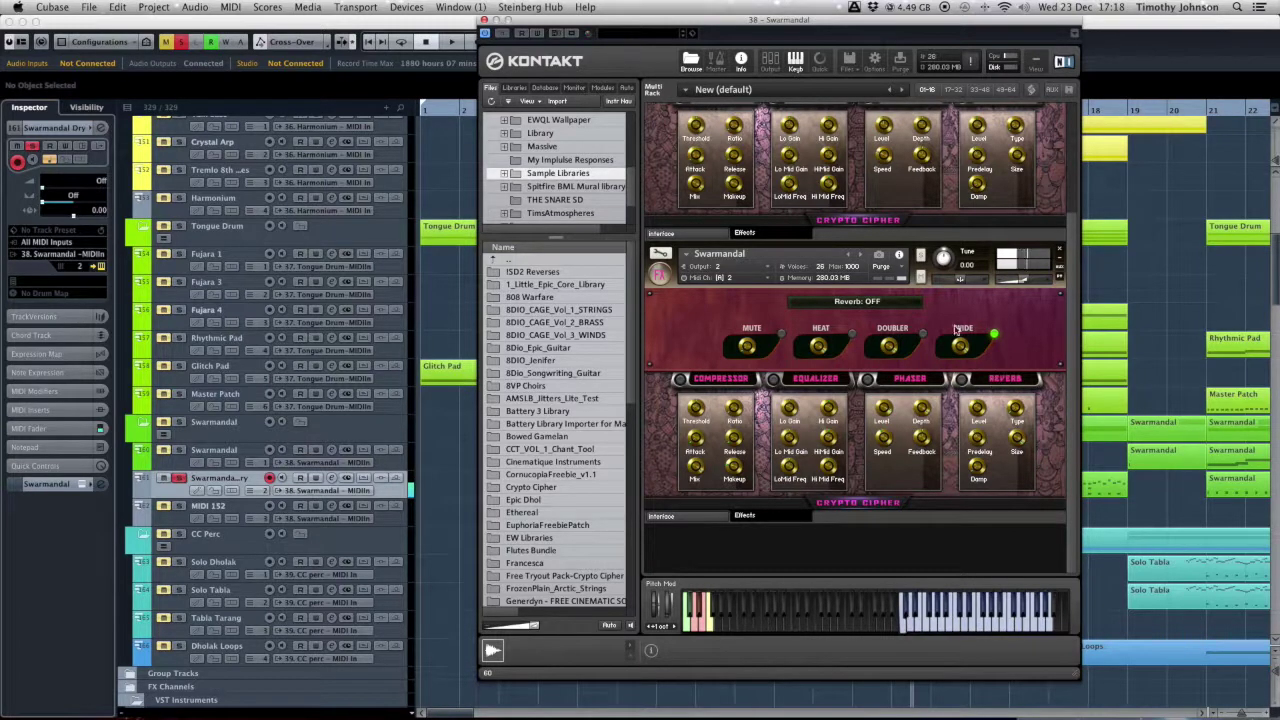
pyautogui.click(961, 379)
pyautogui.moveTo(1015, 405); pyautogui.dragTo(1015, 392)
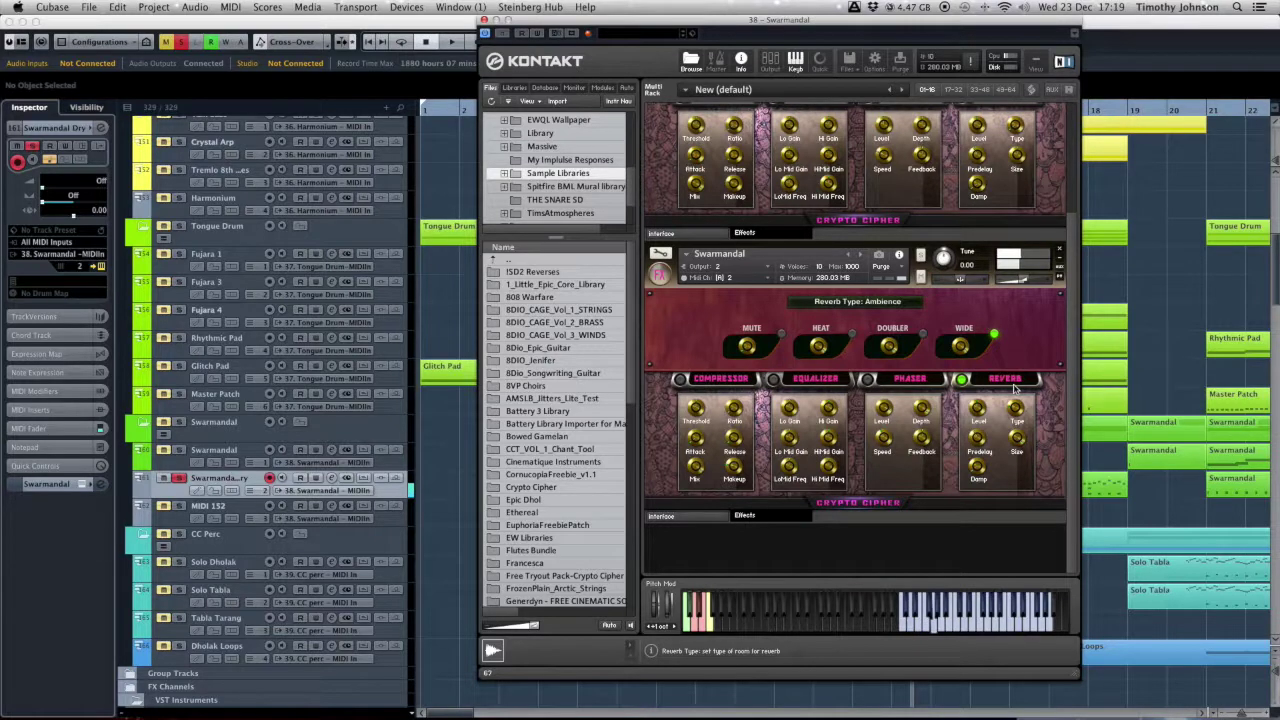
pyautogui.moveTo(1016, 404); pyautogui.dragTo(1018, 397)
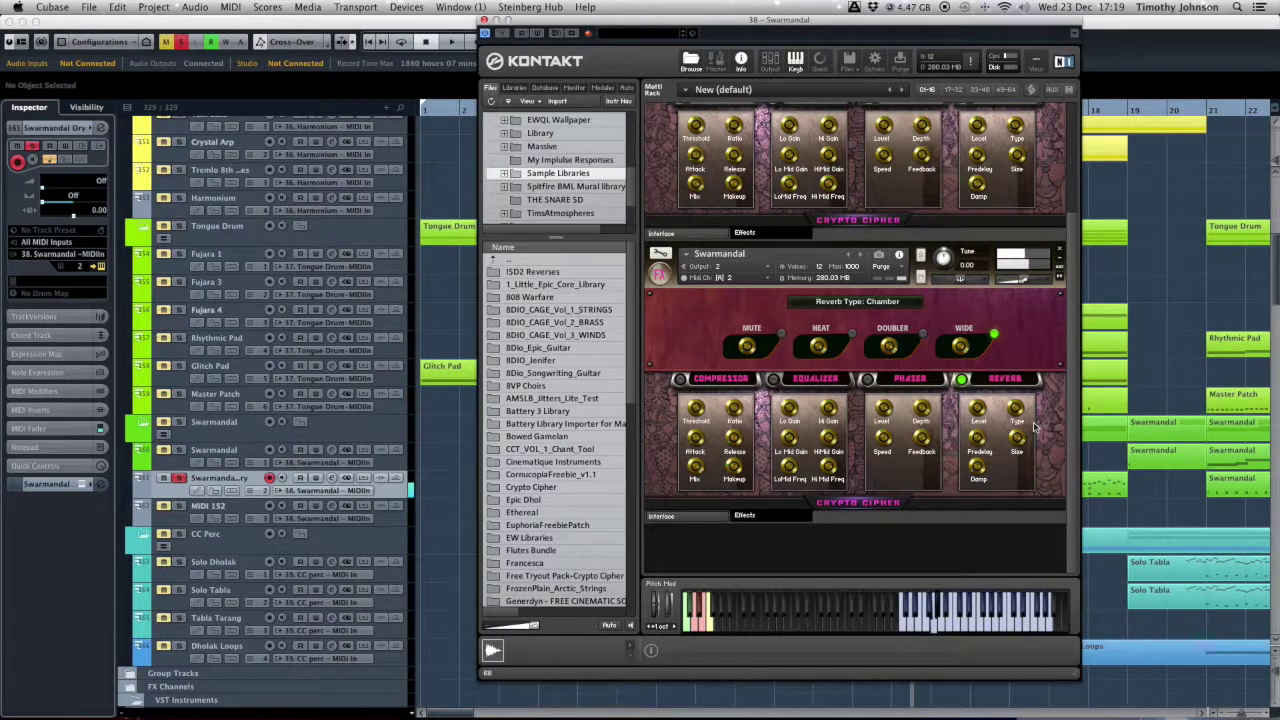
pyautogui.moveTo(1016, 408); pyautogui.dragTo(1018, 401)
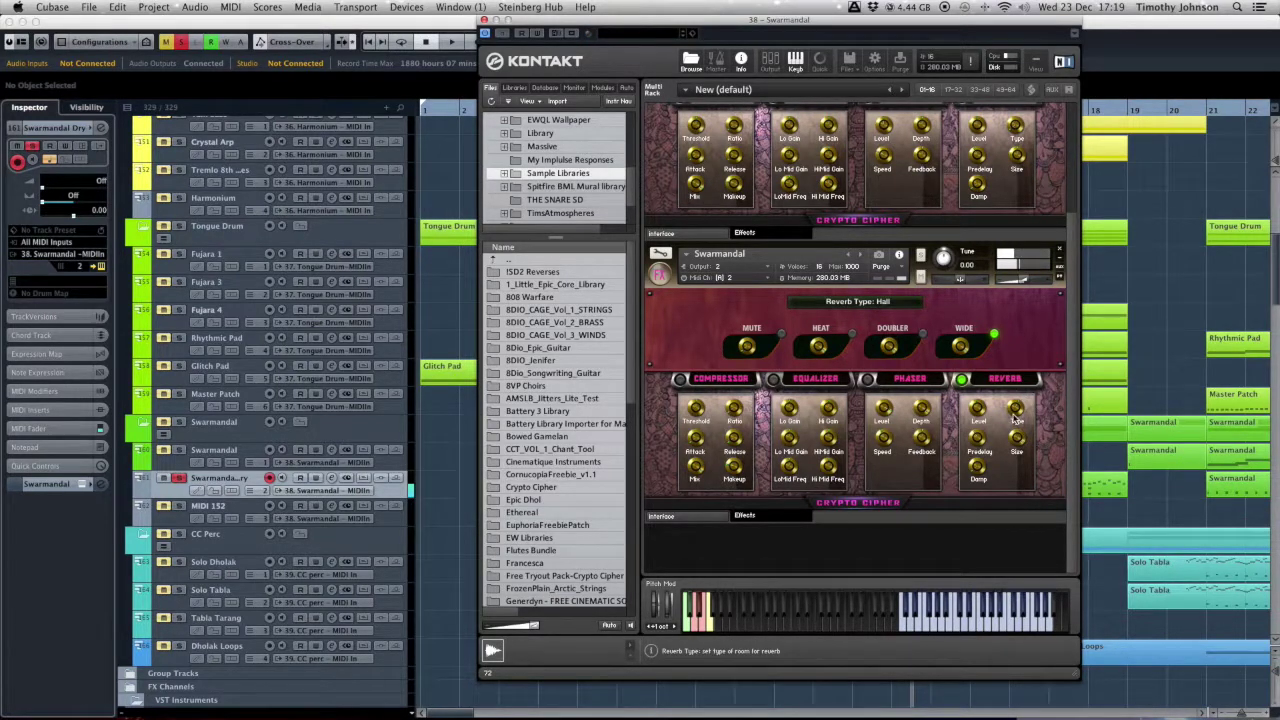
pyautogui.moveTo(1016, 408); pyautogui.dragTo(1021, 344)
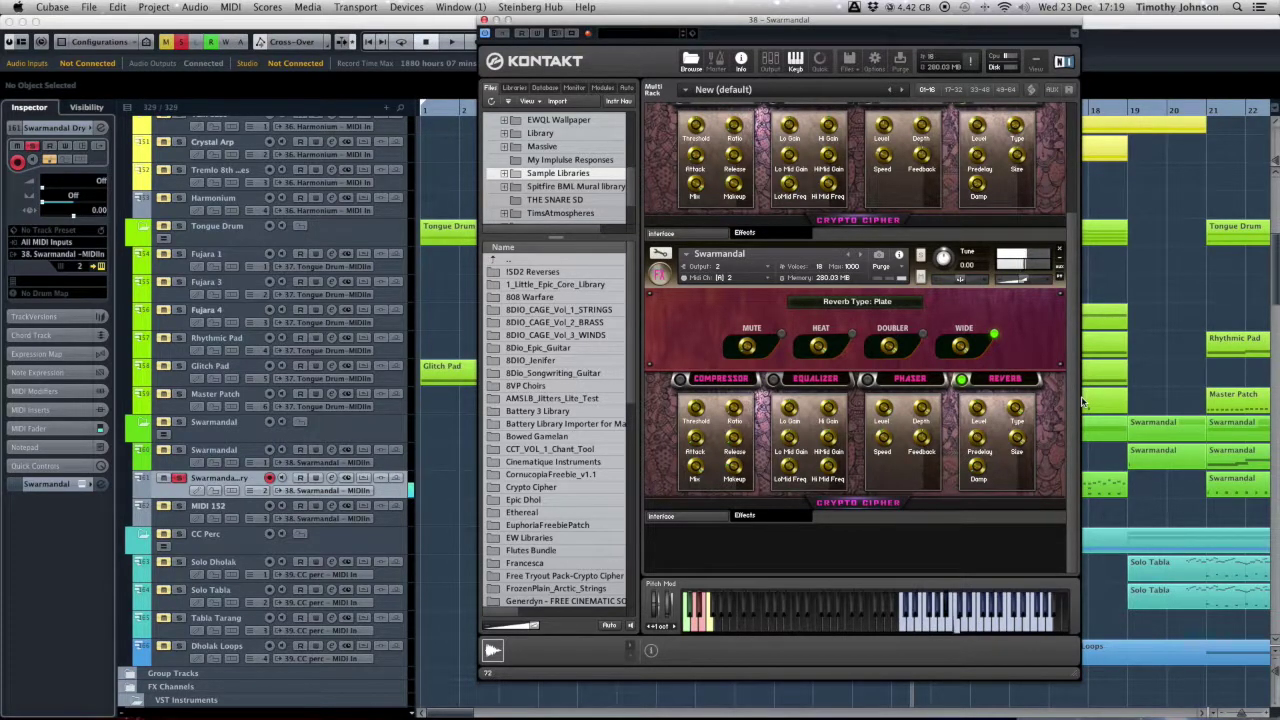
# Turn off the Swarmandal's Wide and Reverb effects and enable its Phaser.
pyautogui.click(995, 336)
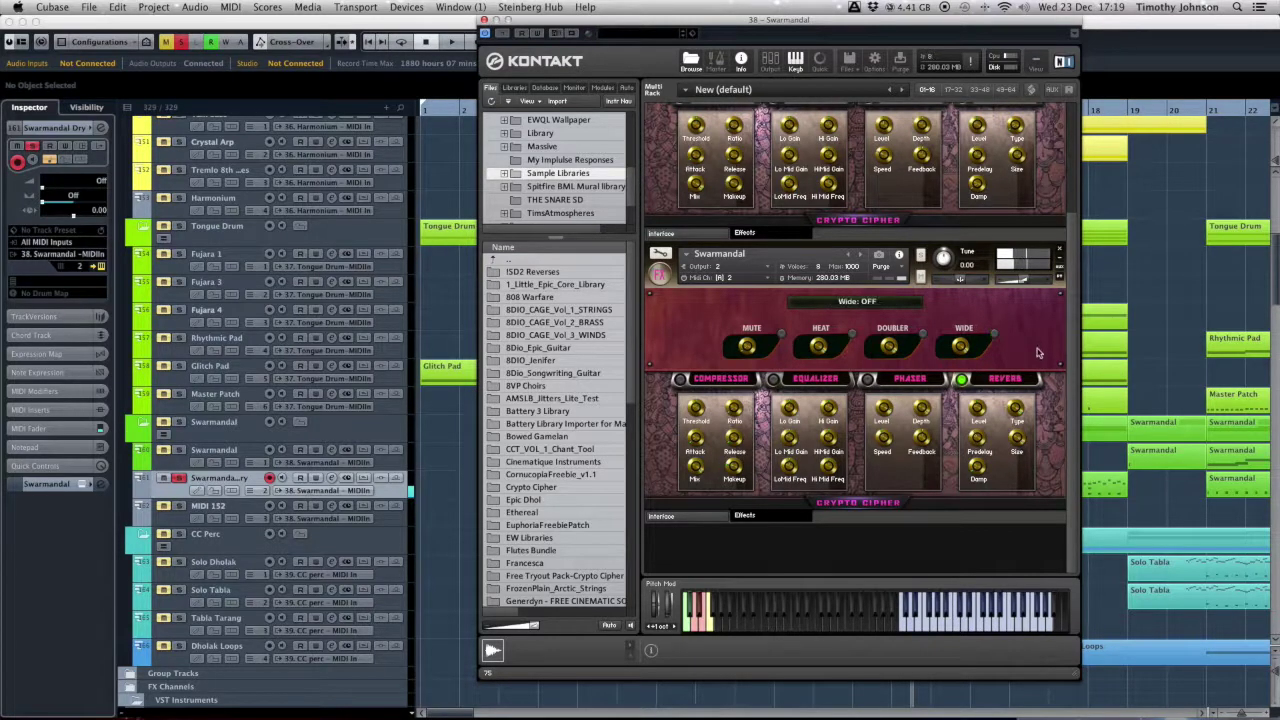
pyautogui.click(962, 381)
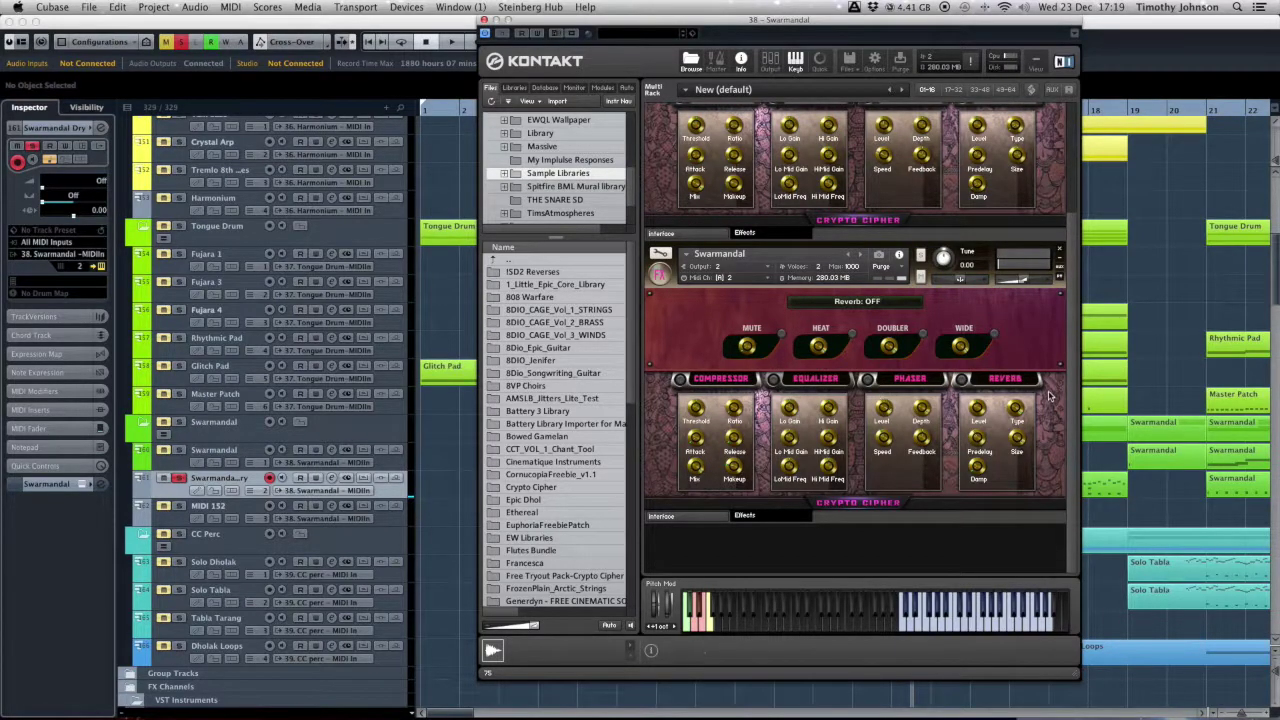
pyautogui.click(867, 379)
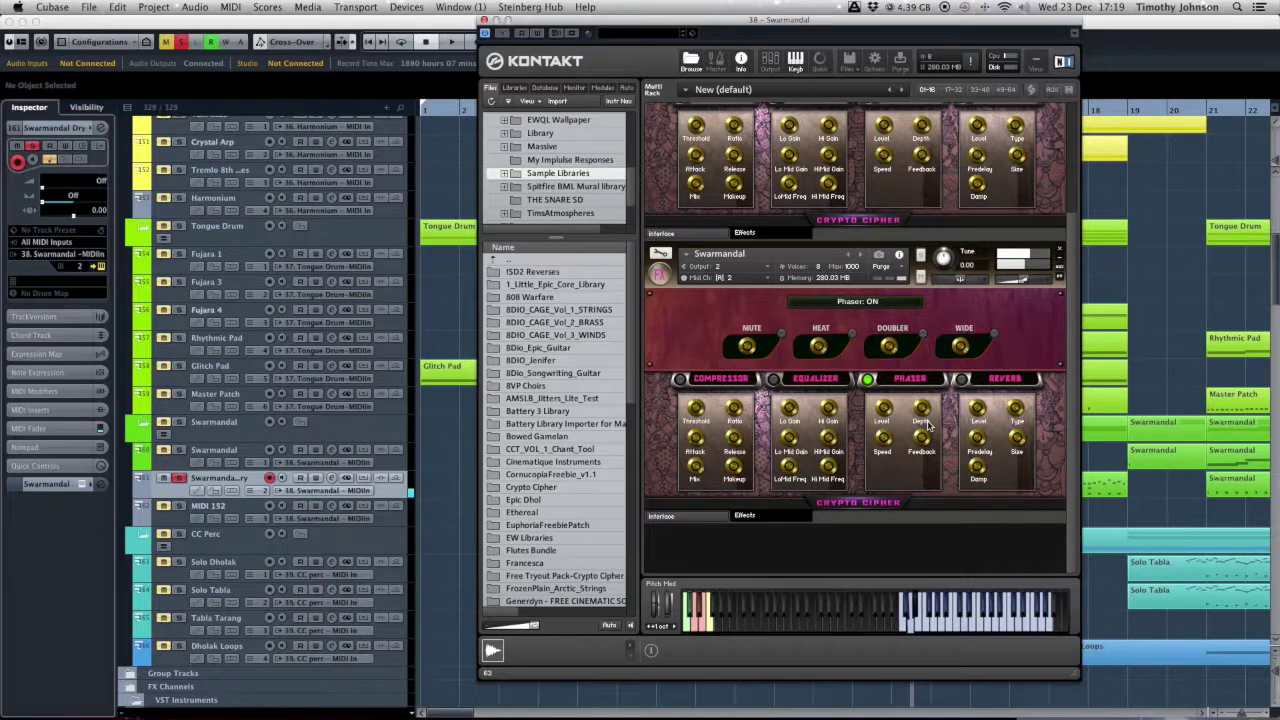
# Add Reverb, Doubler, Heat and Wide to the Swarmandal's active Phaser, and switch Doubler and Wide back off.
pyautogui.click(961, 378)
pyautogui.click(922, 334)
pyautogui.click(851, 334)
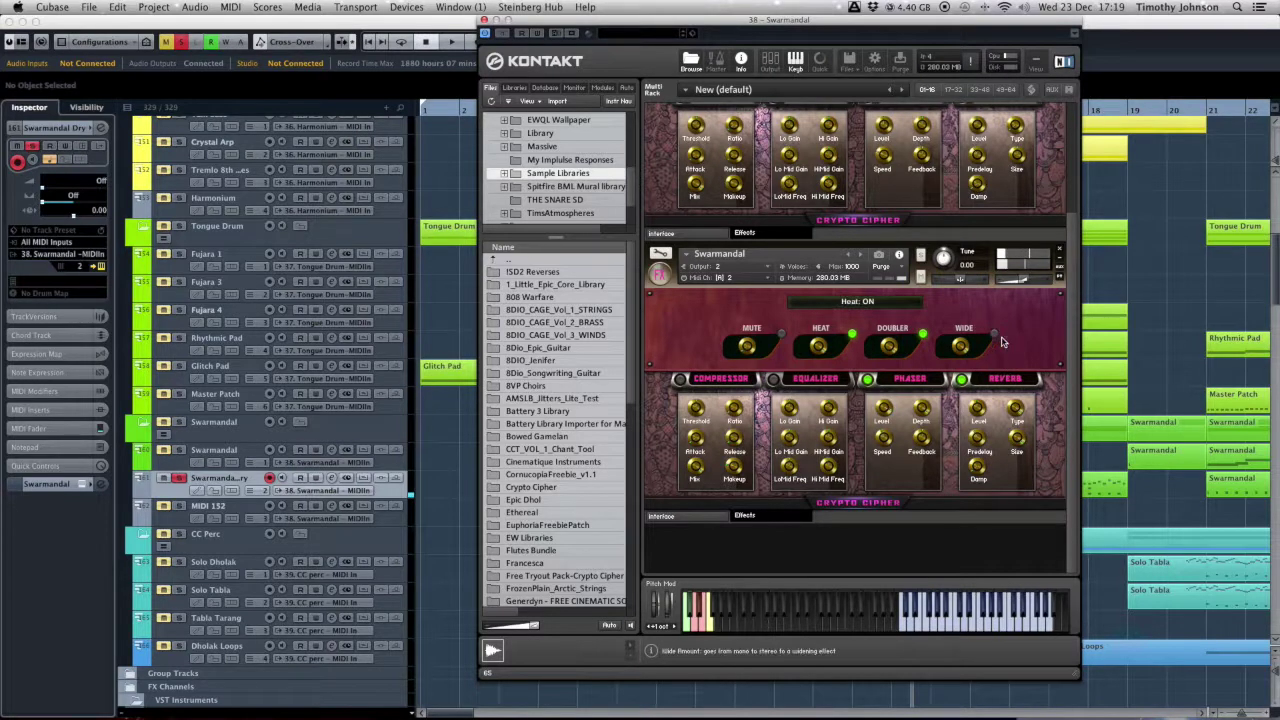
pyautogui.click(993, 334)
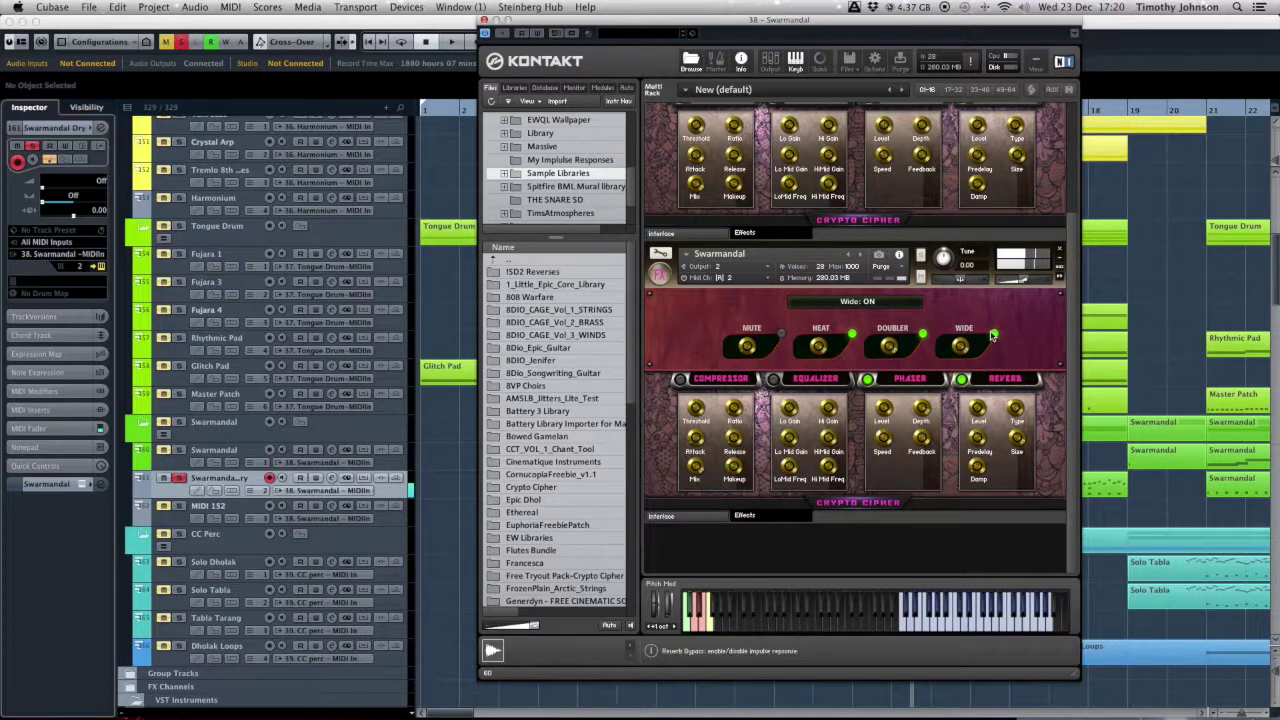
pyautogui.click(922, 334)
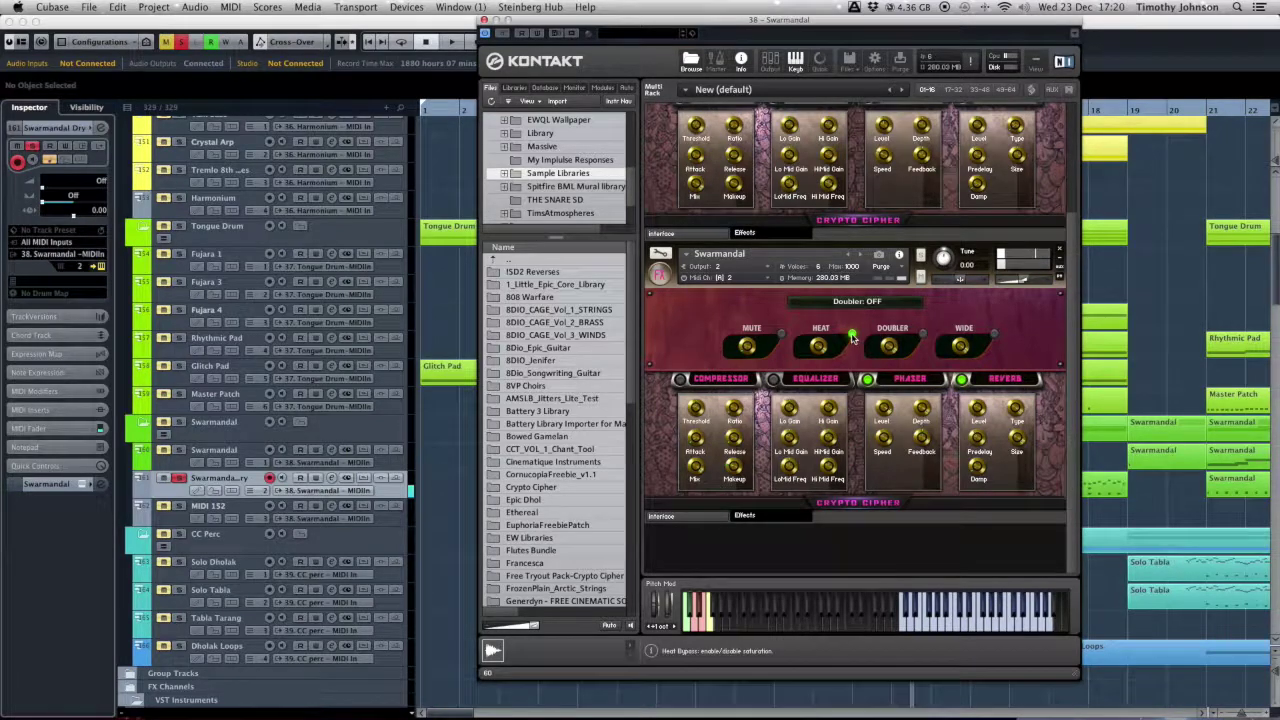
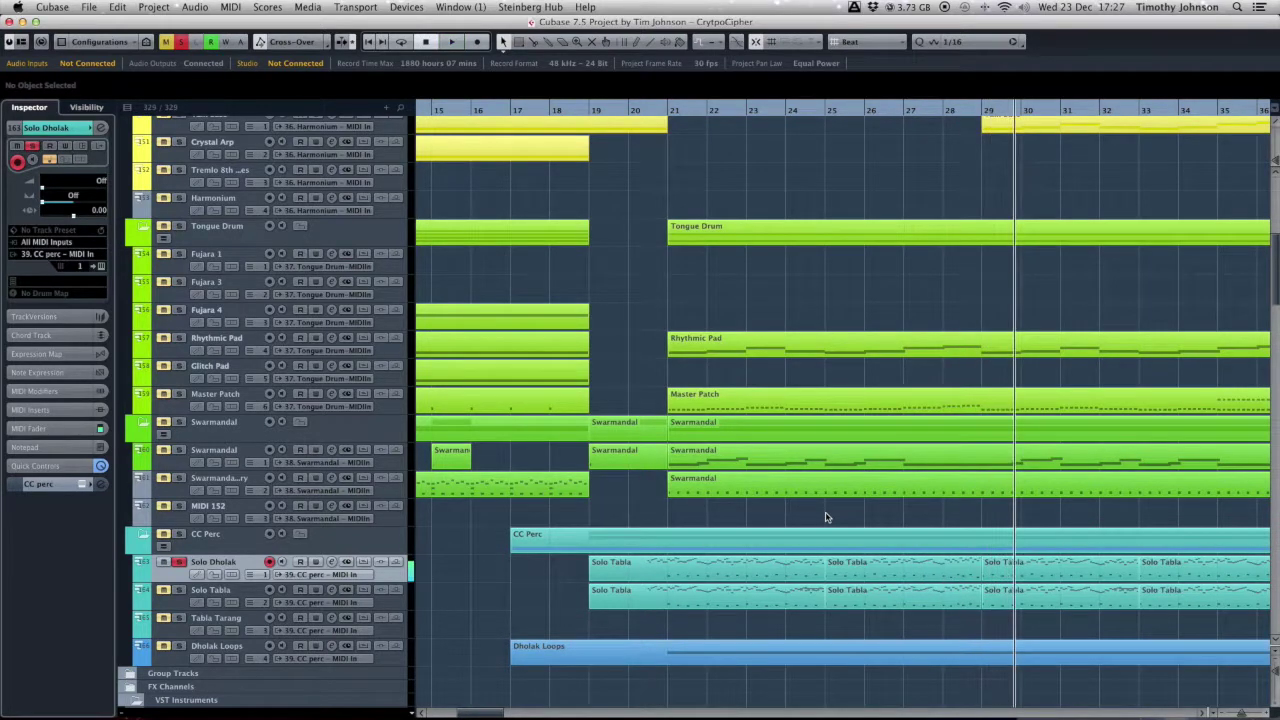
# Switch the solo from the Solo Dholak track to Solo Tabla and audition it from just before bar 20.
pyautogui.click(178, 562)
pyautogui.click(179, 590)
pyautogui.click(619, 111)
pyautogui.press('space')
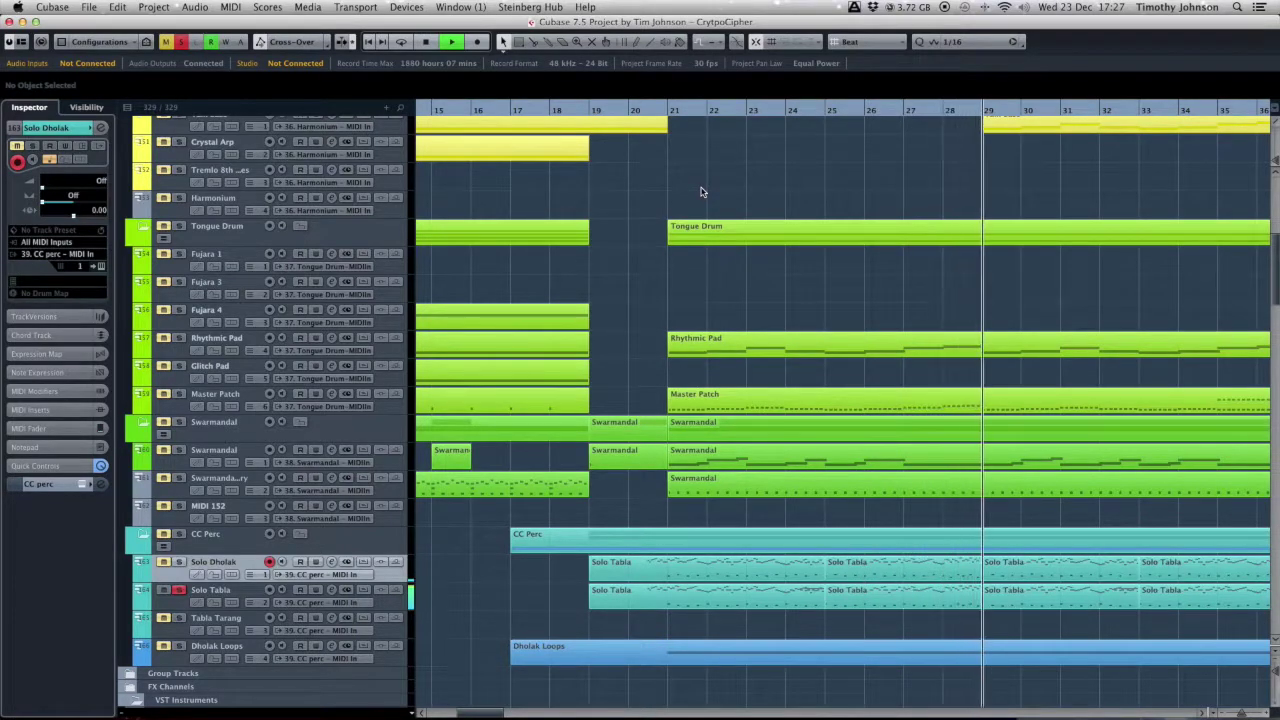
pyautogui.press('space')
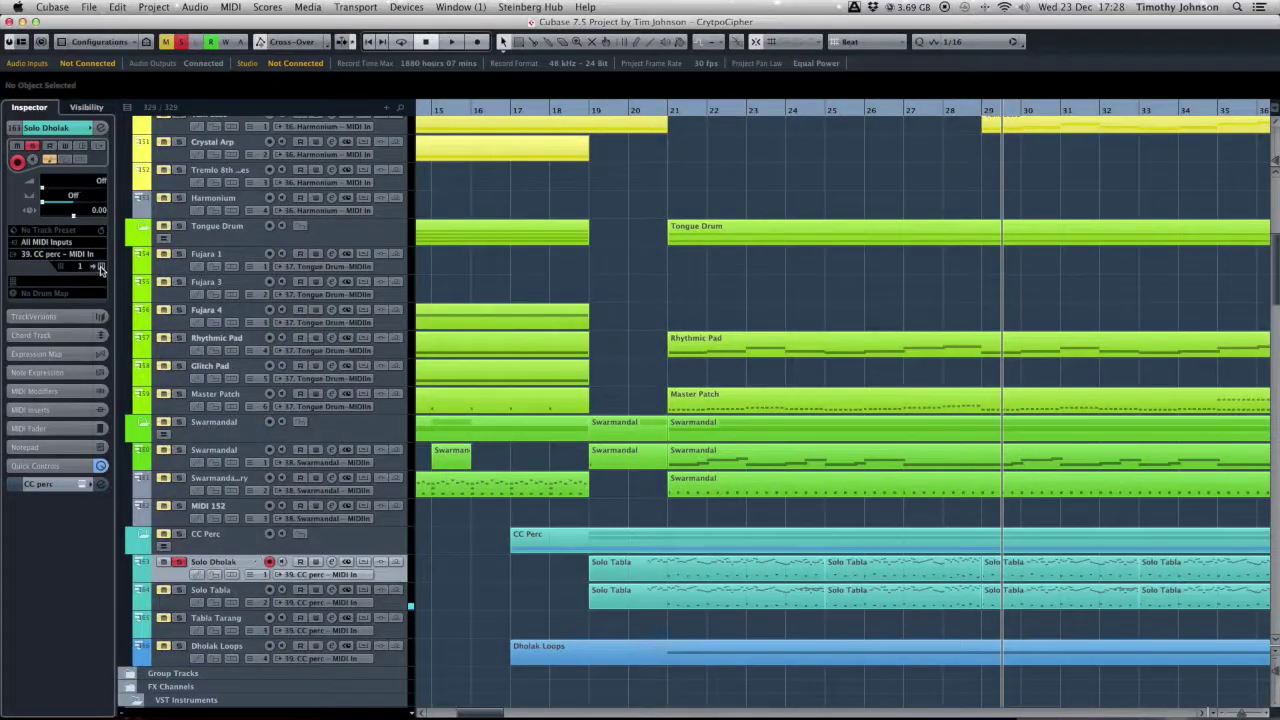
# Open the Solo Dholak's CC perc instrument, turn off its Mic 2 and Mic 3, and move the window out of view.
pyautogui.click(101, 268)
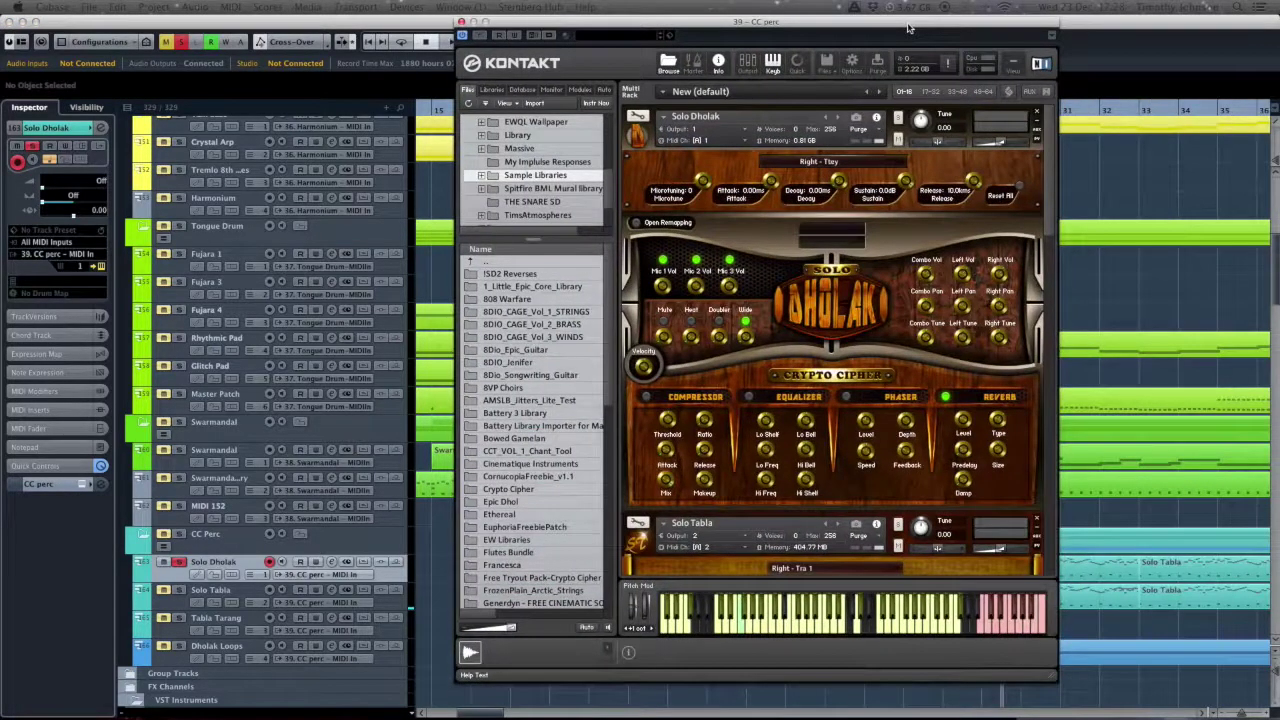
pyautogui.moveTo(908, 28); pyautogui.dragTo(922, 35)
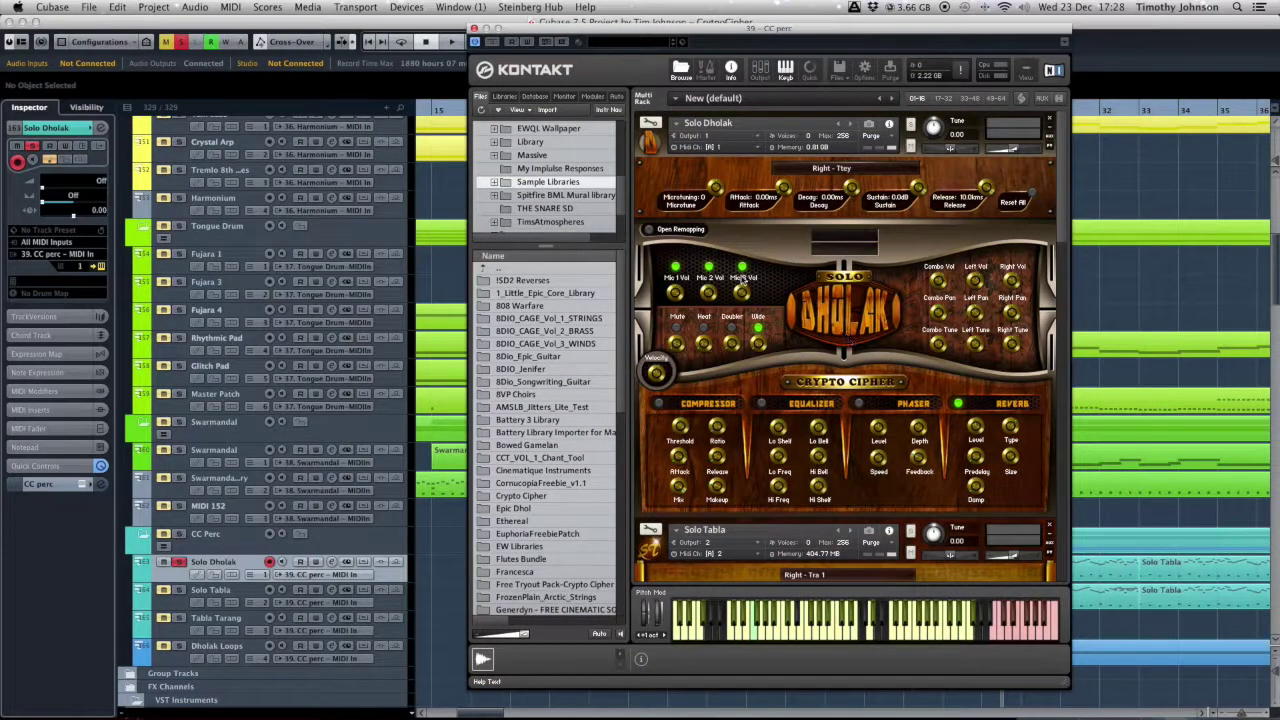
pyautogui.click(709, 266)
pyautogui.click(742, 267)
pyautogui.moveTo(870, 28); pyautogui.dragTo(1279, 28)
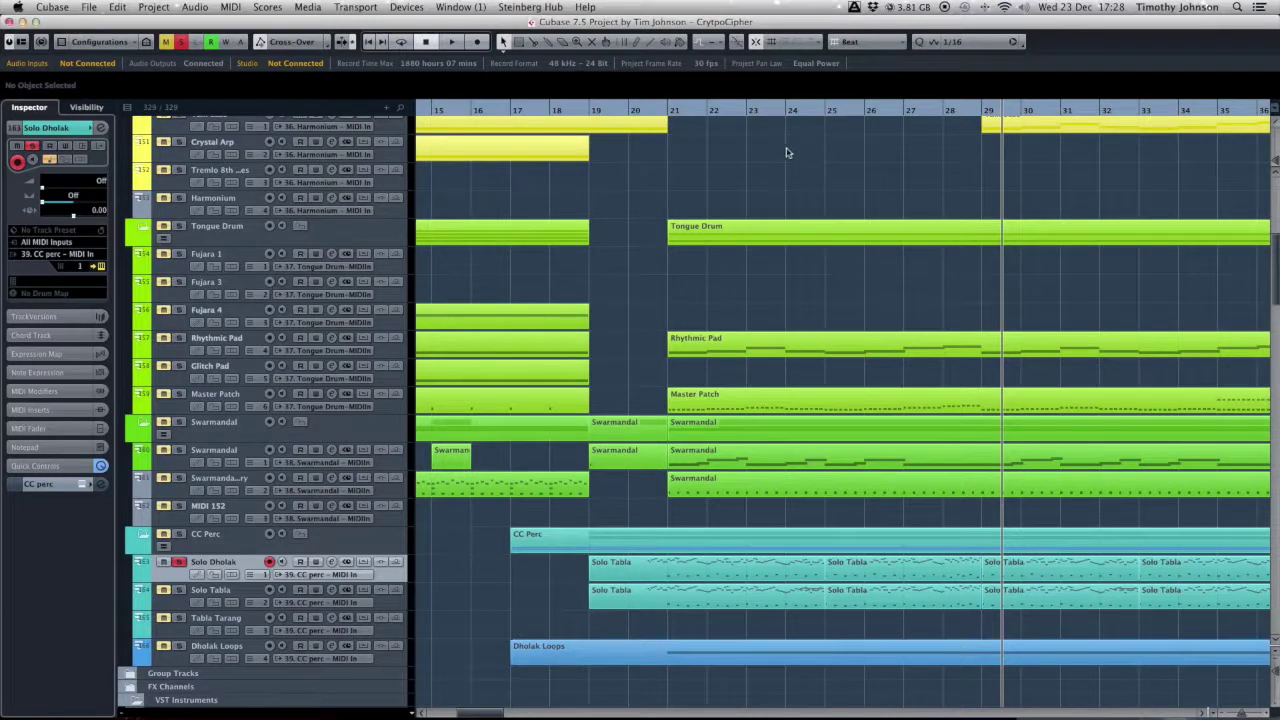
# Set the loop range from bar 20 to bar 29 and enable cycle playback.
pyautogui.press('Home')
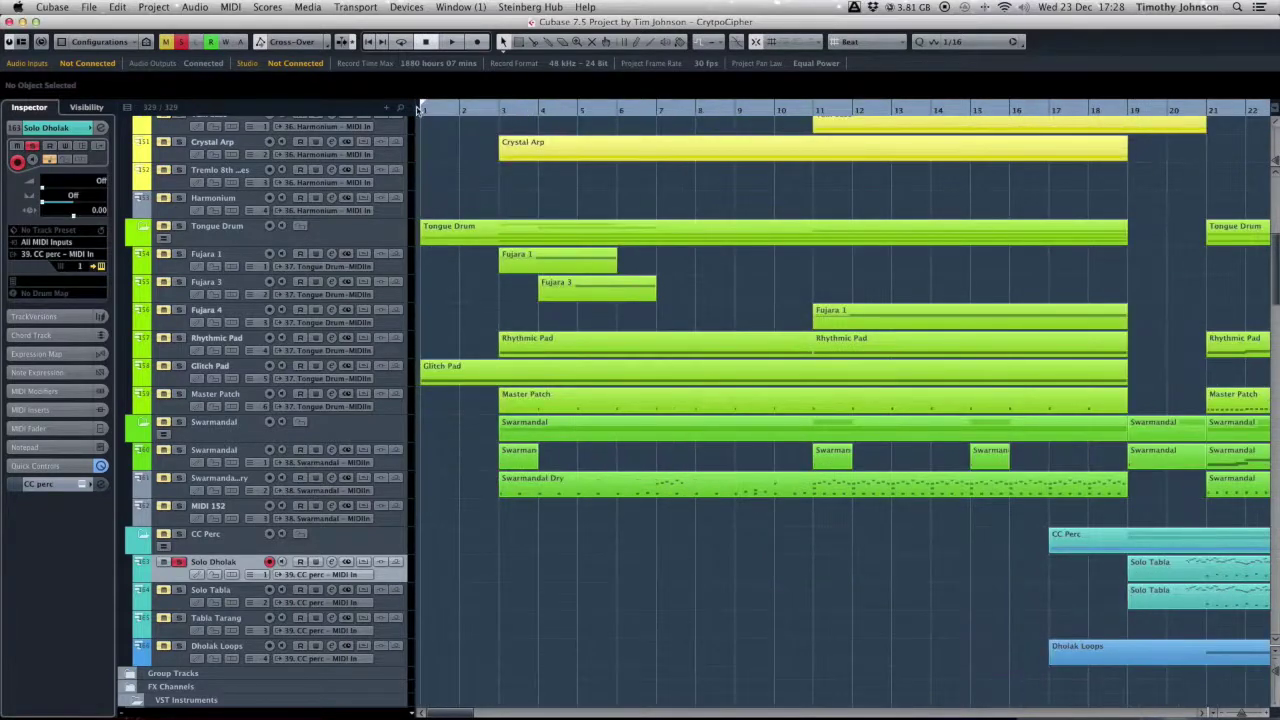
pyautogui.moveTo(424, 107); pyautogui.dragTo(1213, 110)
pyautogui.hscroll(15, 1094, 214)
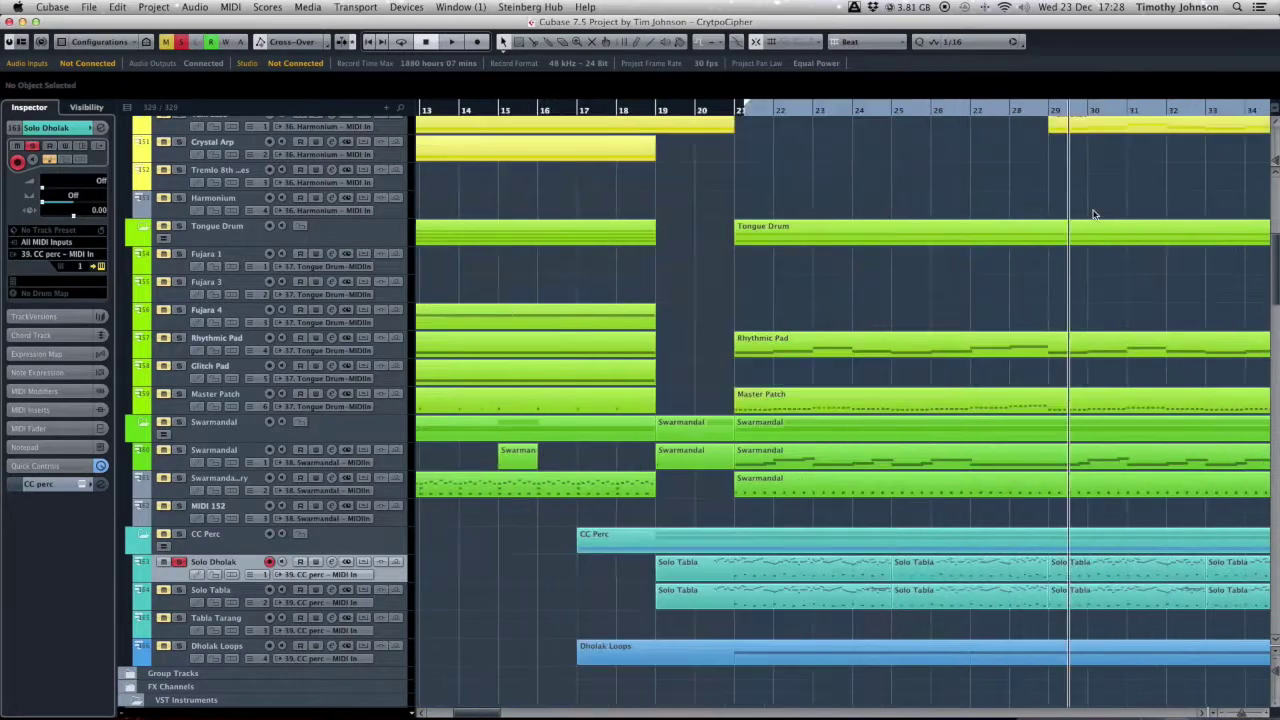
pyautogui.hscroll(-15, 744, 167)
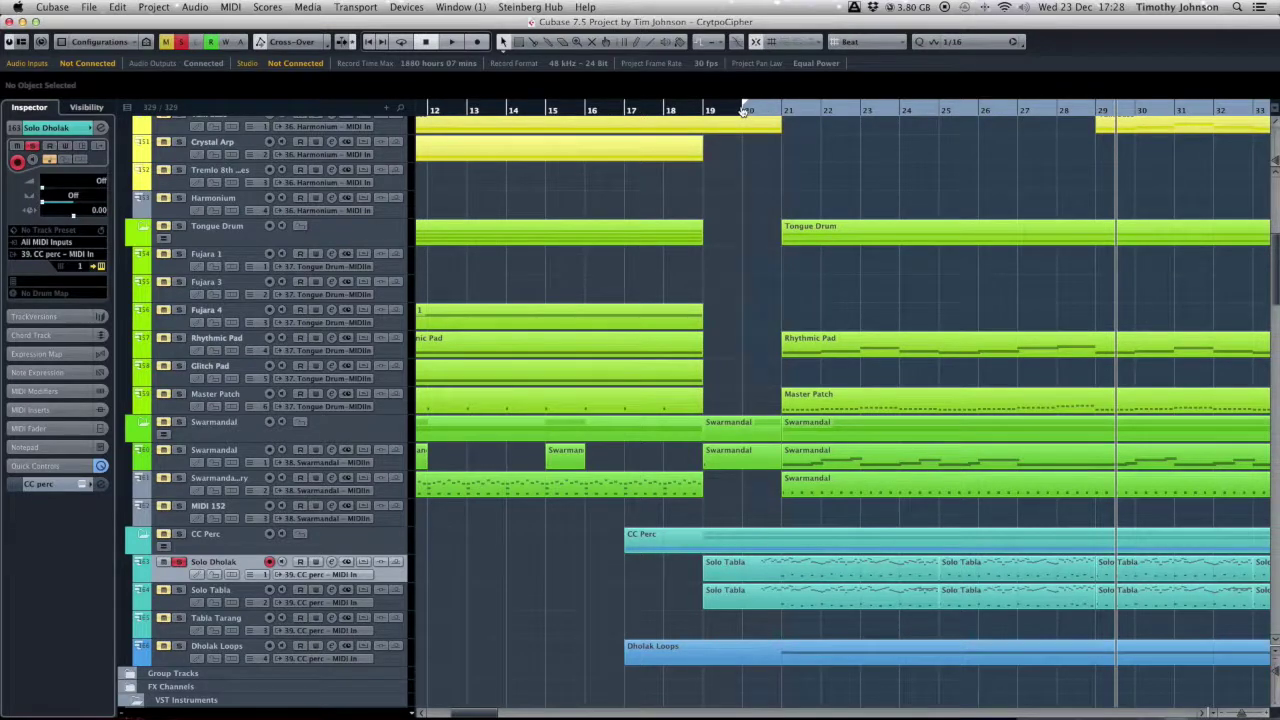
pyautogui.hscroll(15, 949, 206)
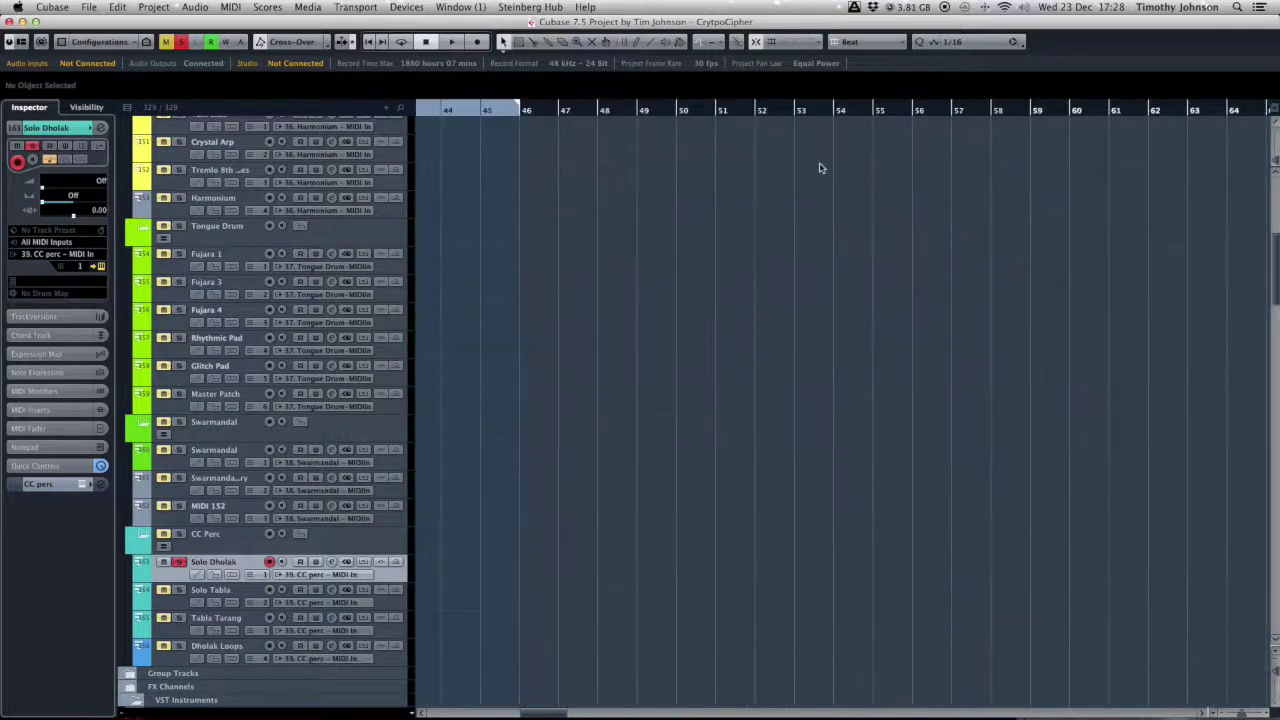
pyautogui.hscroll(-5, 830, 170)
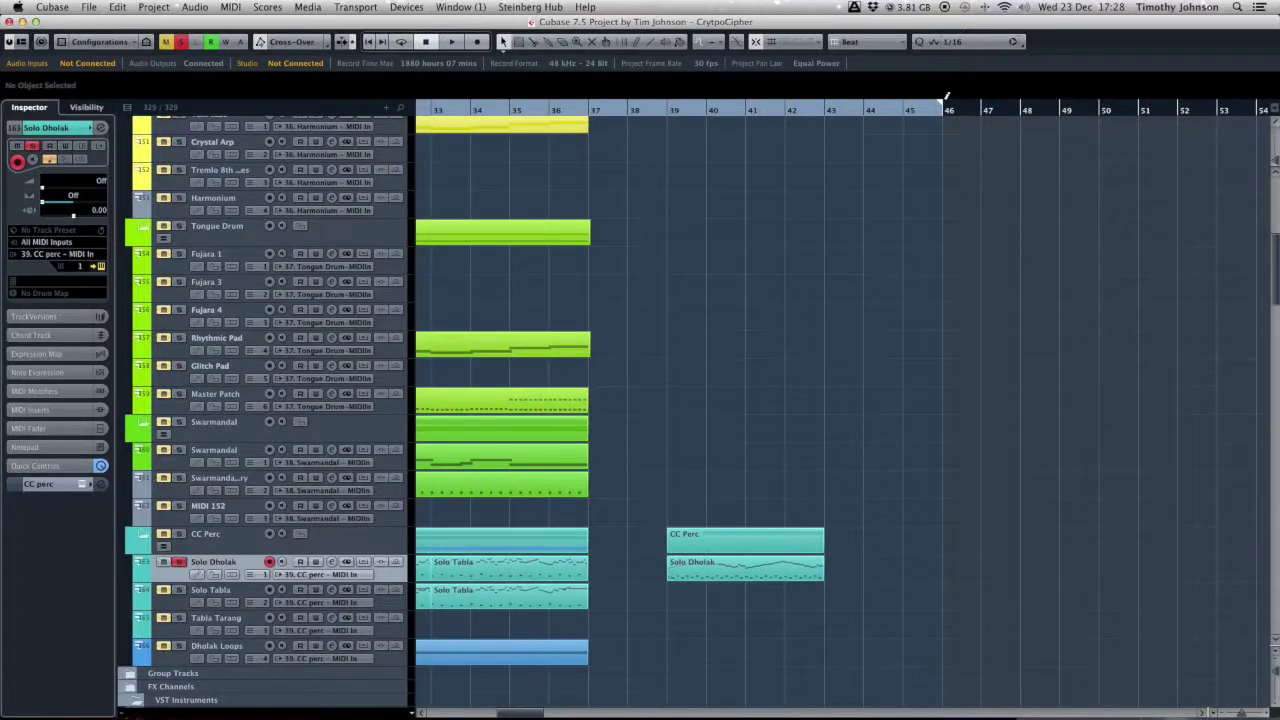
pyautogui.moveTo(943, 107); pyautogui.dragTo(821, 159)
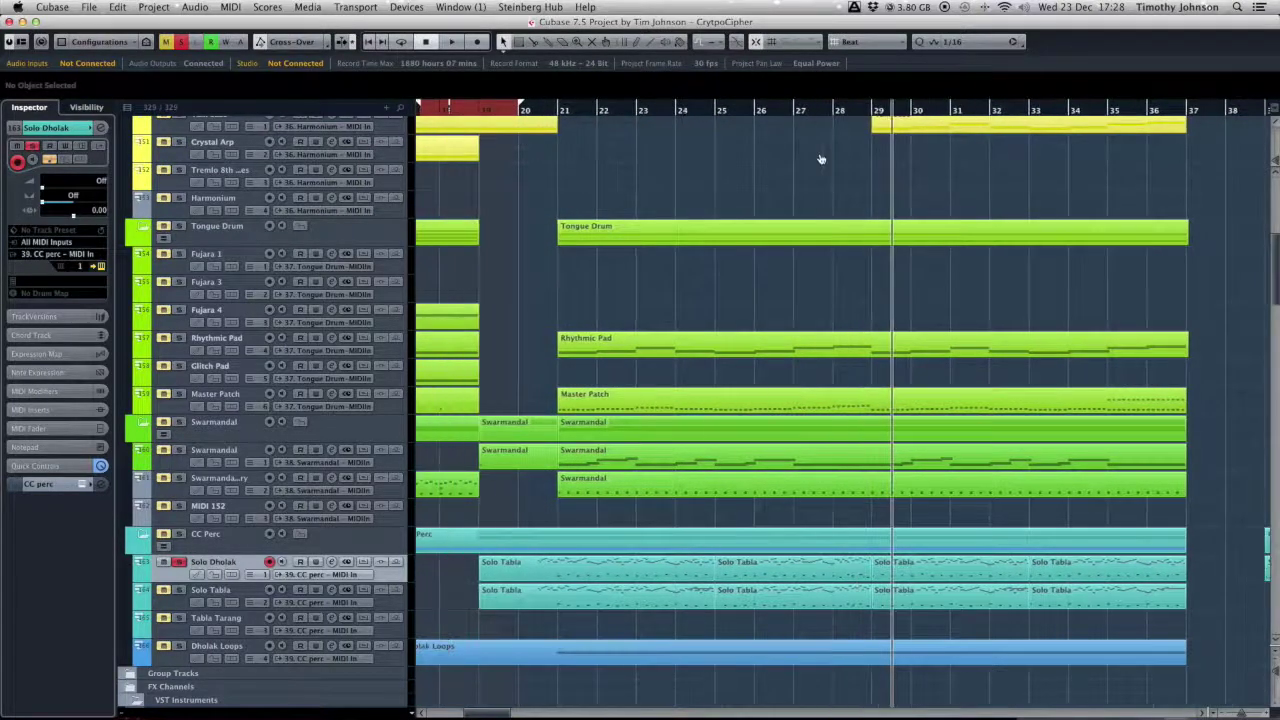
pyautogui.moveTo(1039, 148); pyautogui.dragTo(870, 150)
pyautogui.click(401, 43)
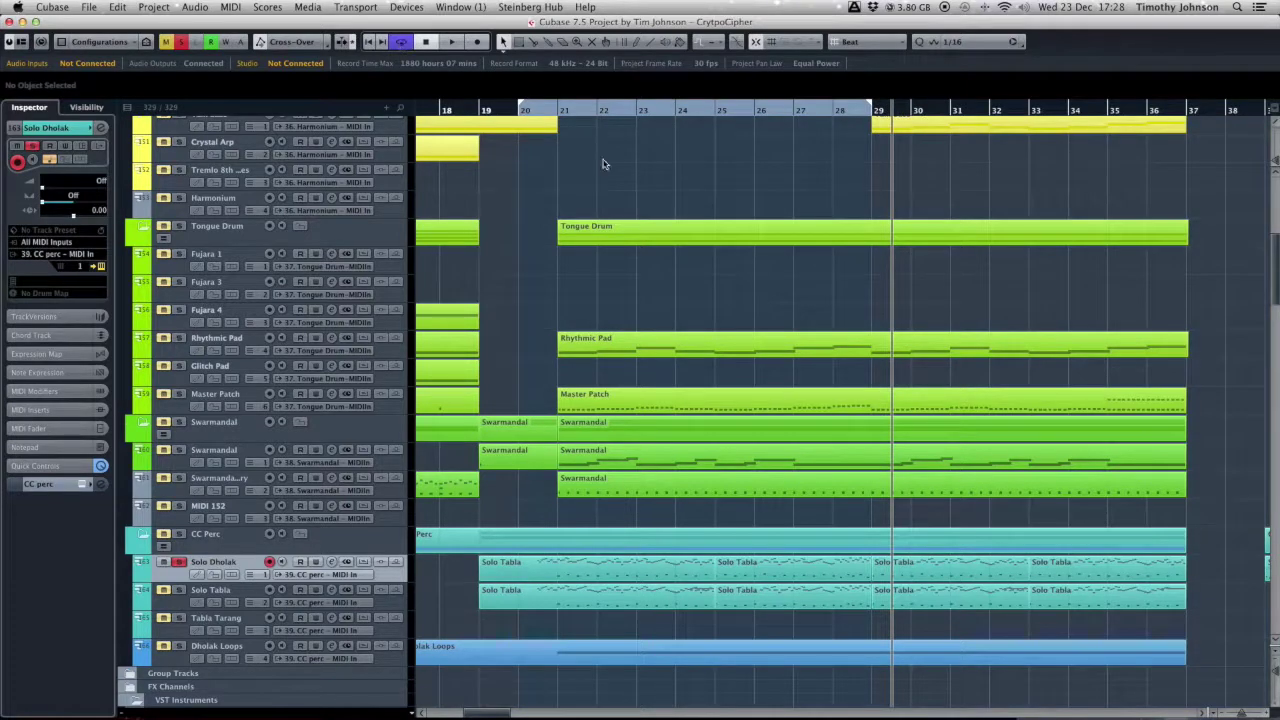
# Play the looped section and compare the Solo Dholak's Mic 1, Mic 2 and Mic 3 individually, finishing with all three on.
pyautogui.click(509, 114)
pyautogui.press('space')
pyautogui.moveTo(1279, 72); pyautogui.dragTo(759, 39)
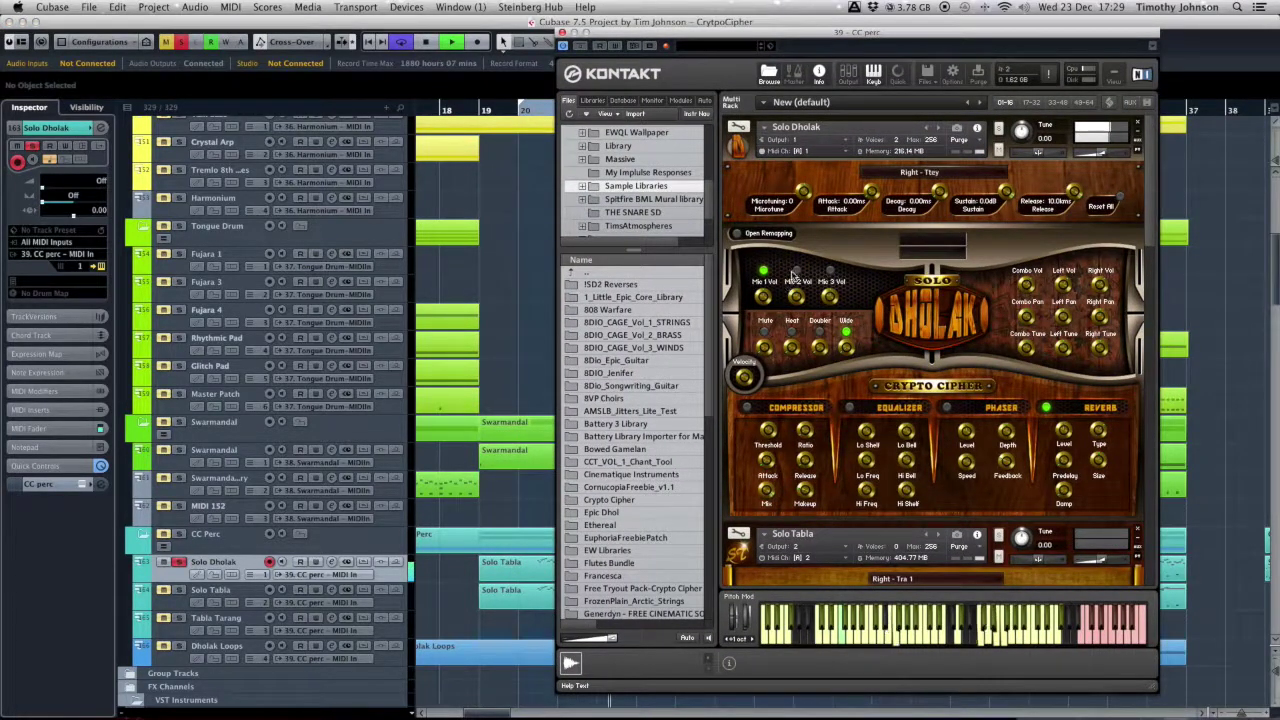
pyautogui.click(796, 271)
pyautogui.click(763, 271)
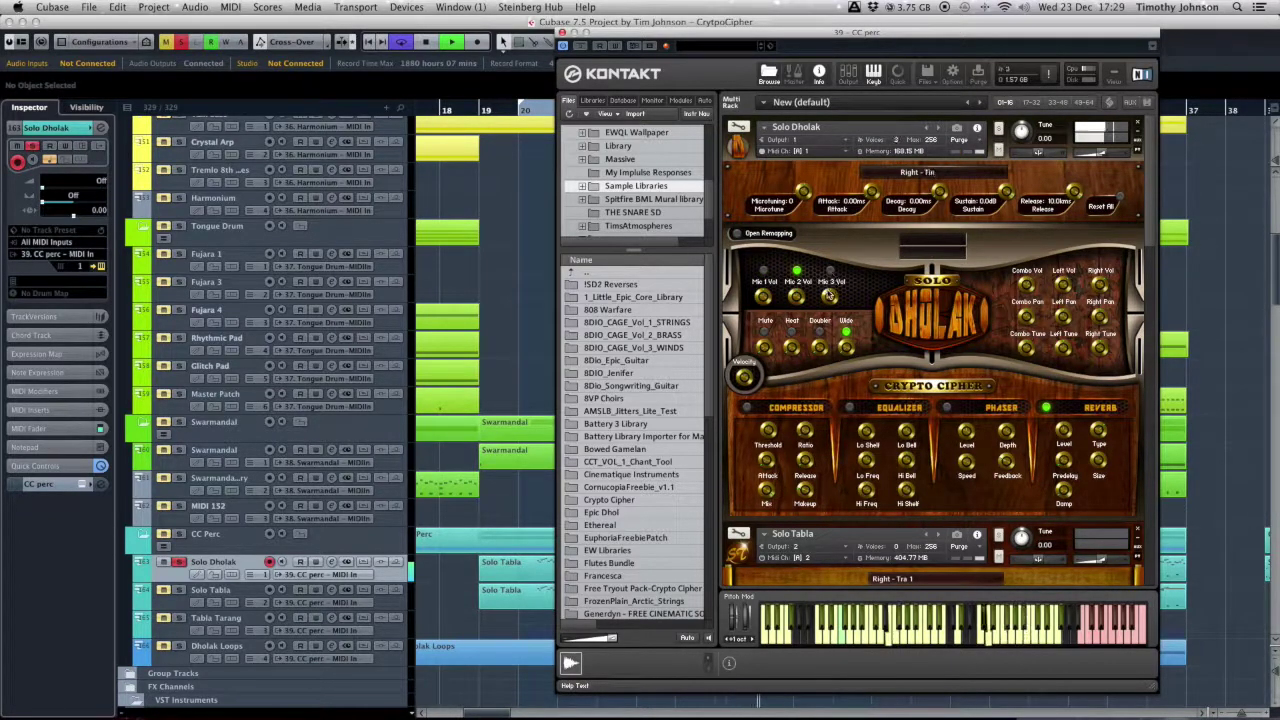
pyautogui.click(829, 271)
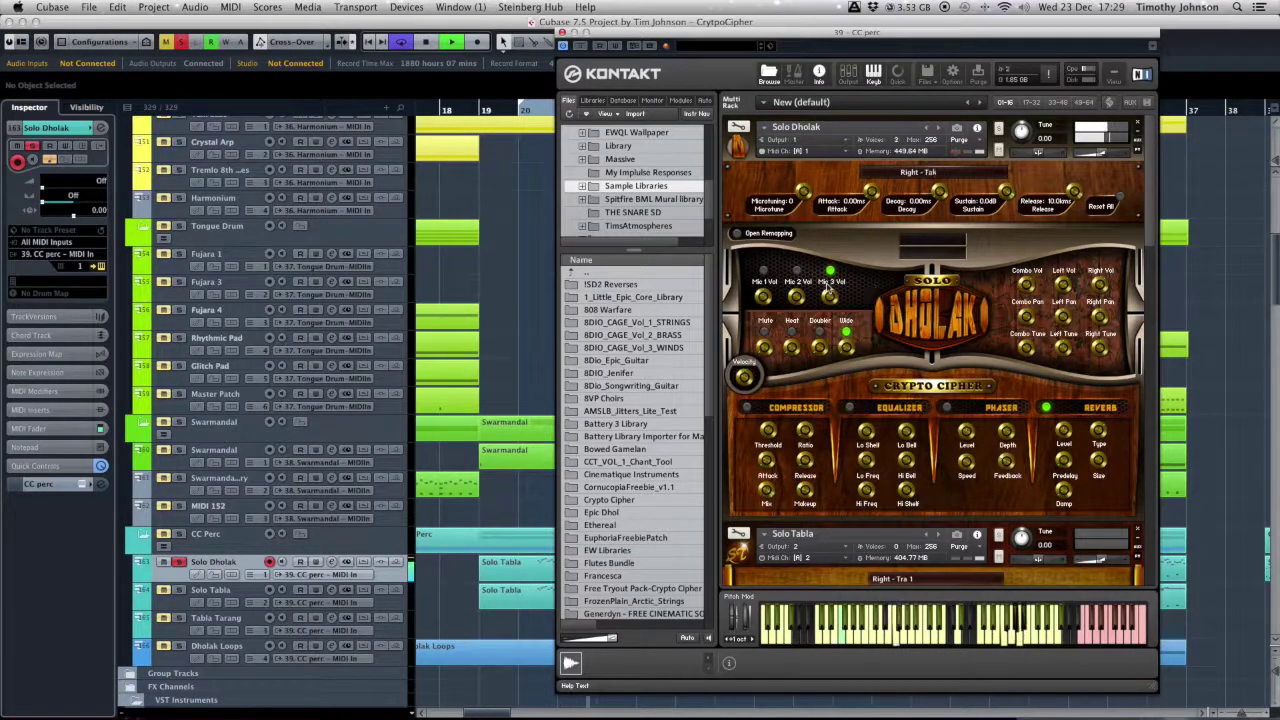
pyautogui.click(763, 270)
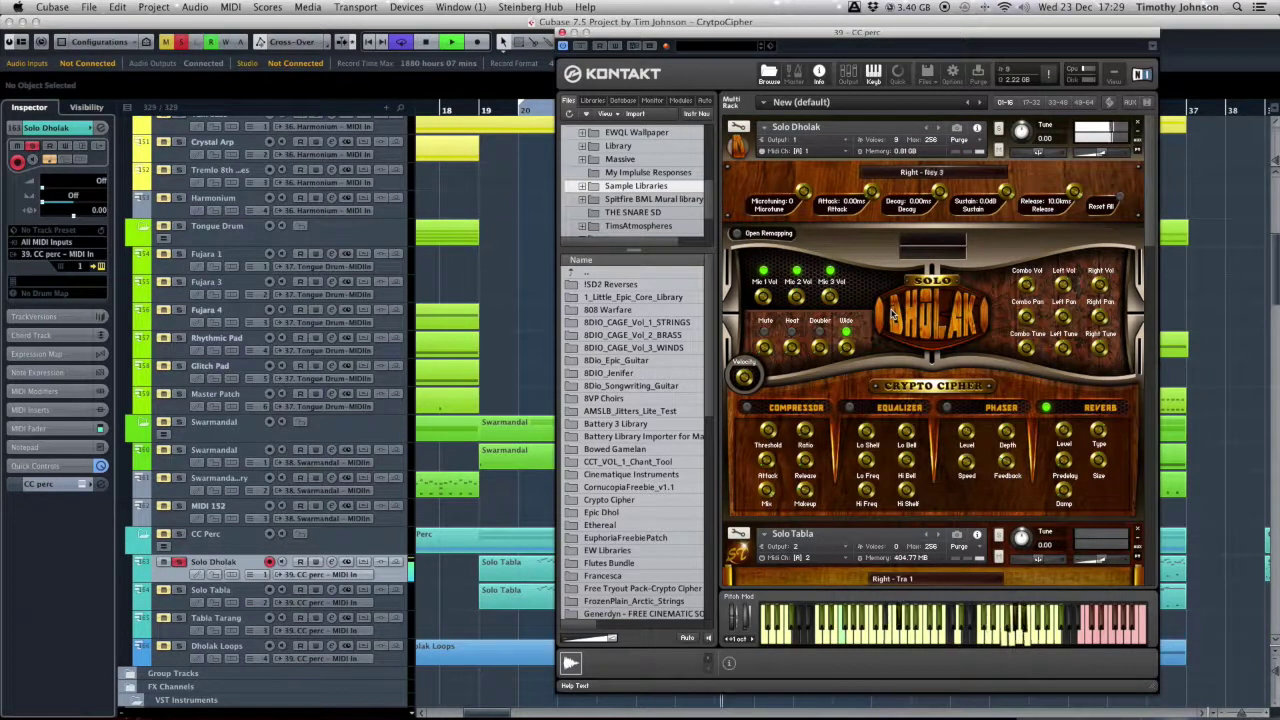
# Compare the looped Solo Dholak with its Reverb off and on.
pyautogui.click(1046, 408)
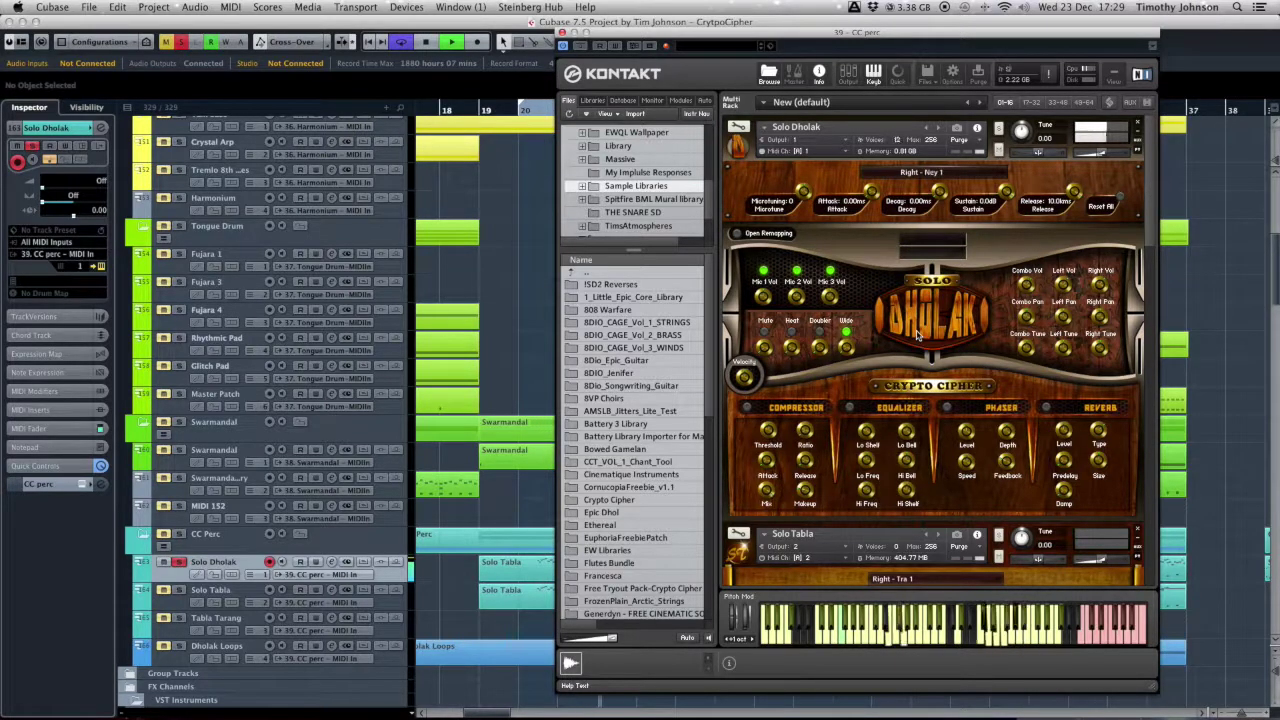
pyautogui.click(1046, 408)
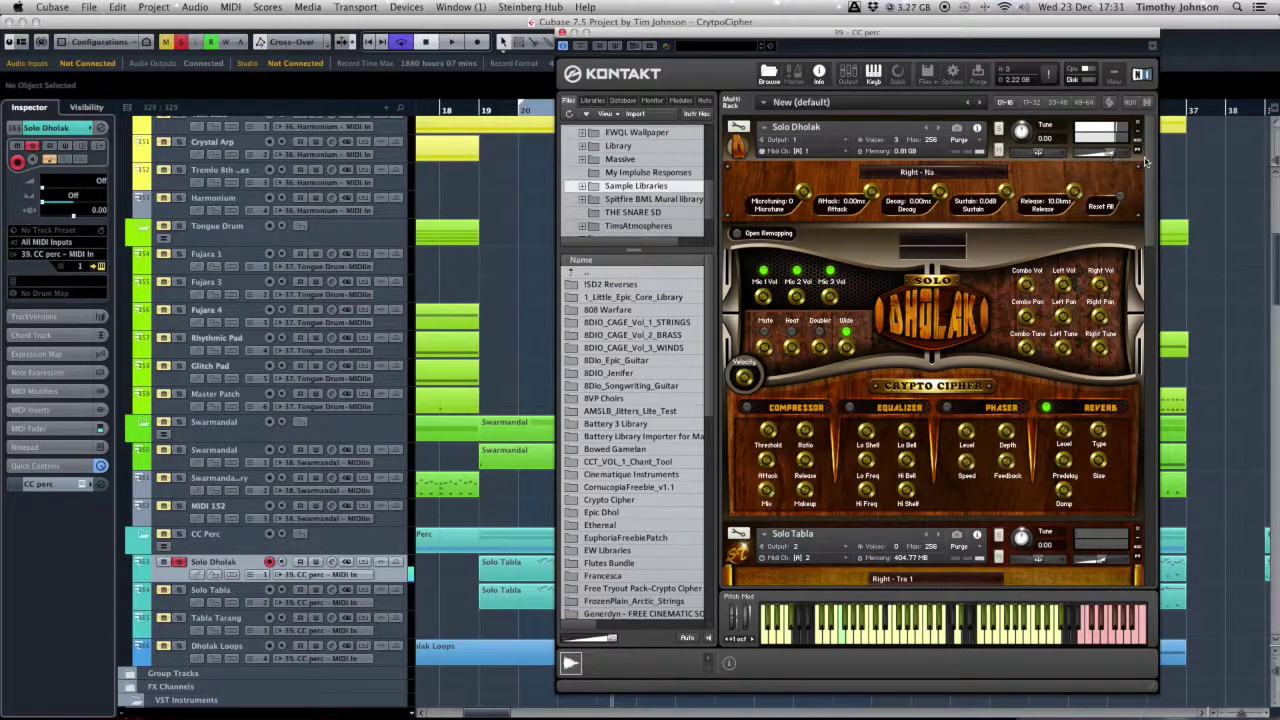
pyautogui.scroll(-2, 1148, 215)
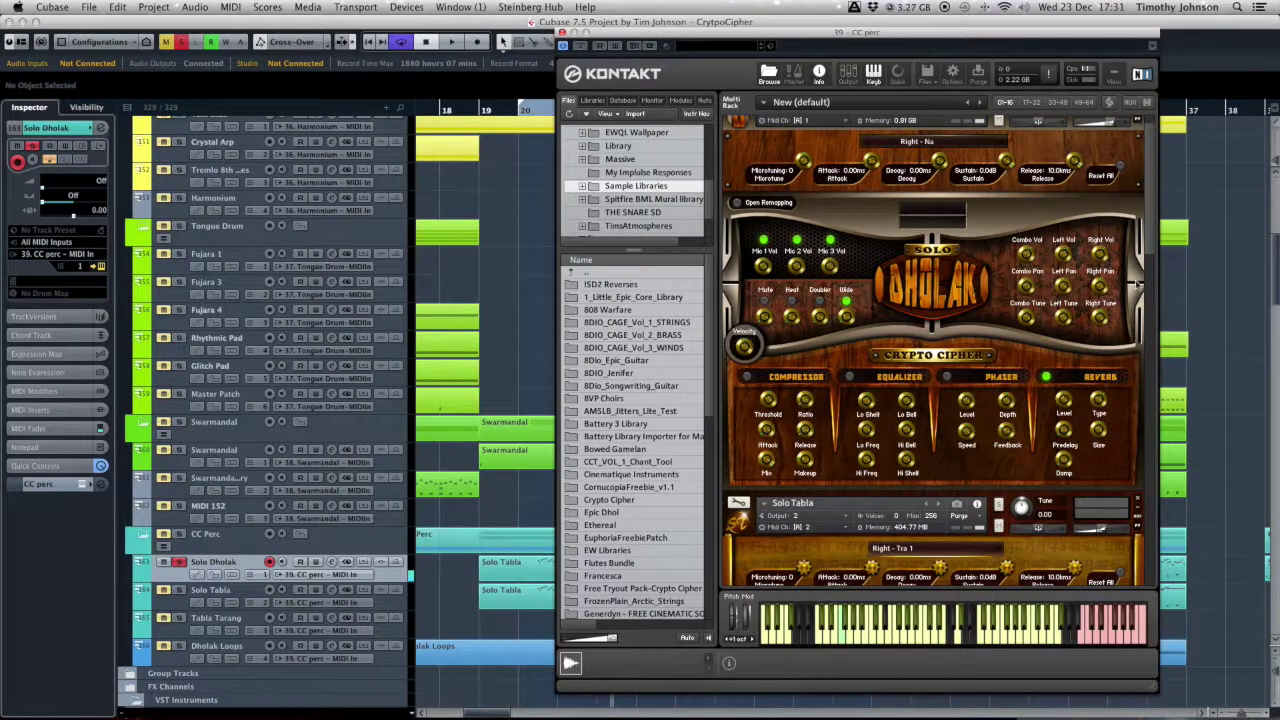
pyautogui.scroll(2, 1152, 215)
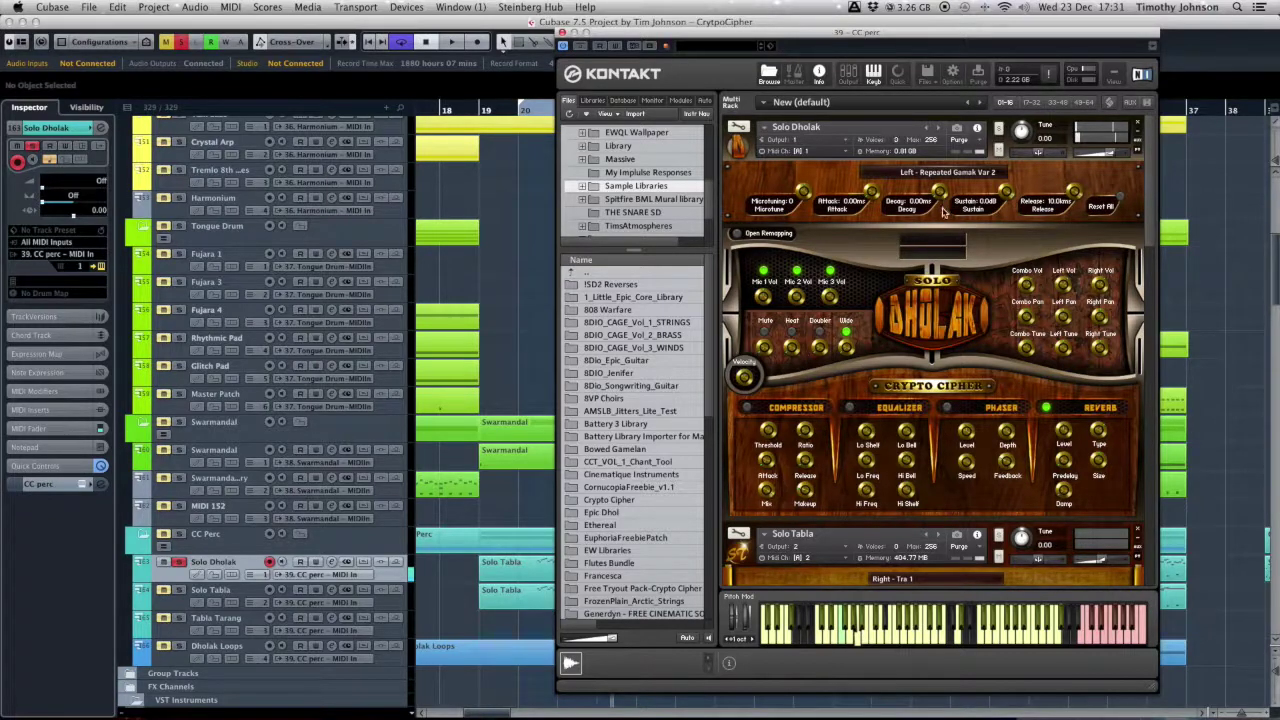
# Point out the Solo Dholak's envelope controls and reset all of its microtuning and envelope settings.
pyautogui.moveTo(1010, 197); pyautogui.dragTo(1071, 346)
pyautogui.click(887, 199)
pyautogui.click(1006, 193)
pyautogui.click(1101, 207)
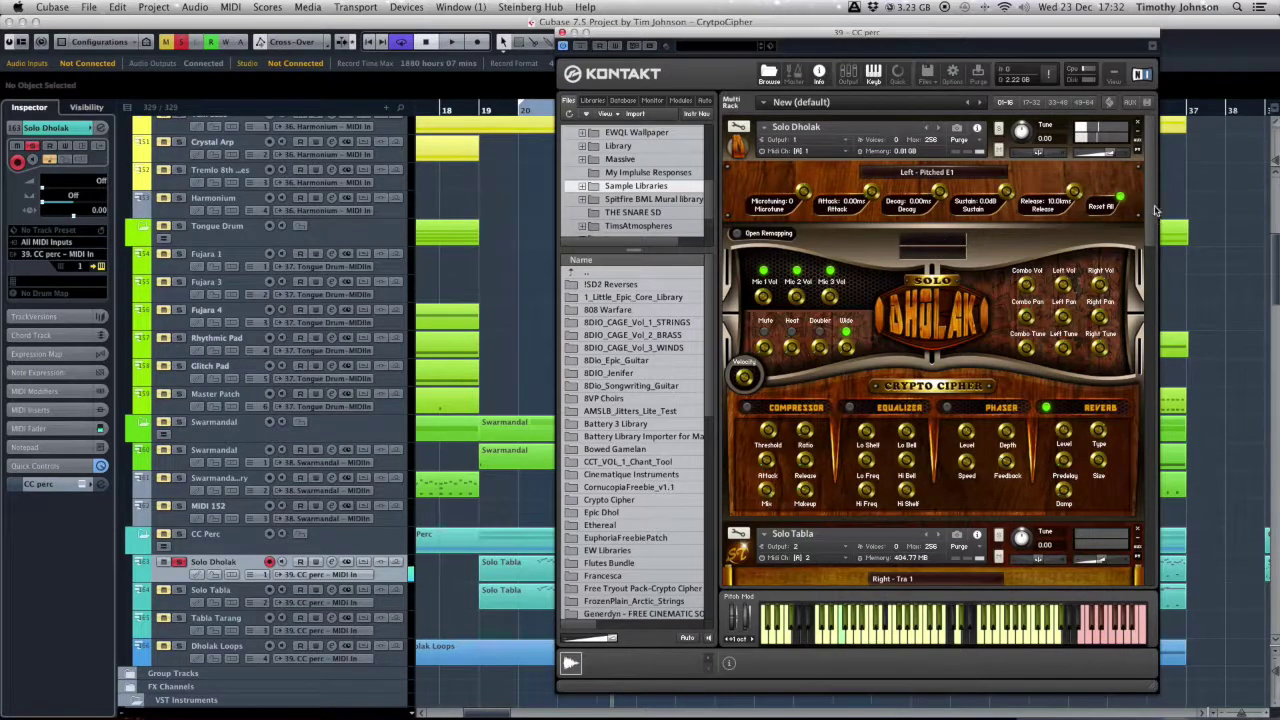
# Enable the Phaser alongside the Solo Dholak's Reverb and play the looped section.
pyautogui.scroll(-1, 1152, 190)
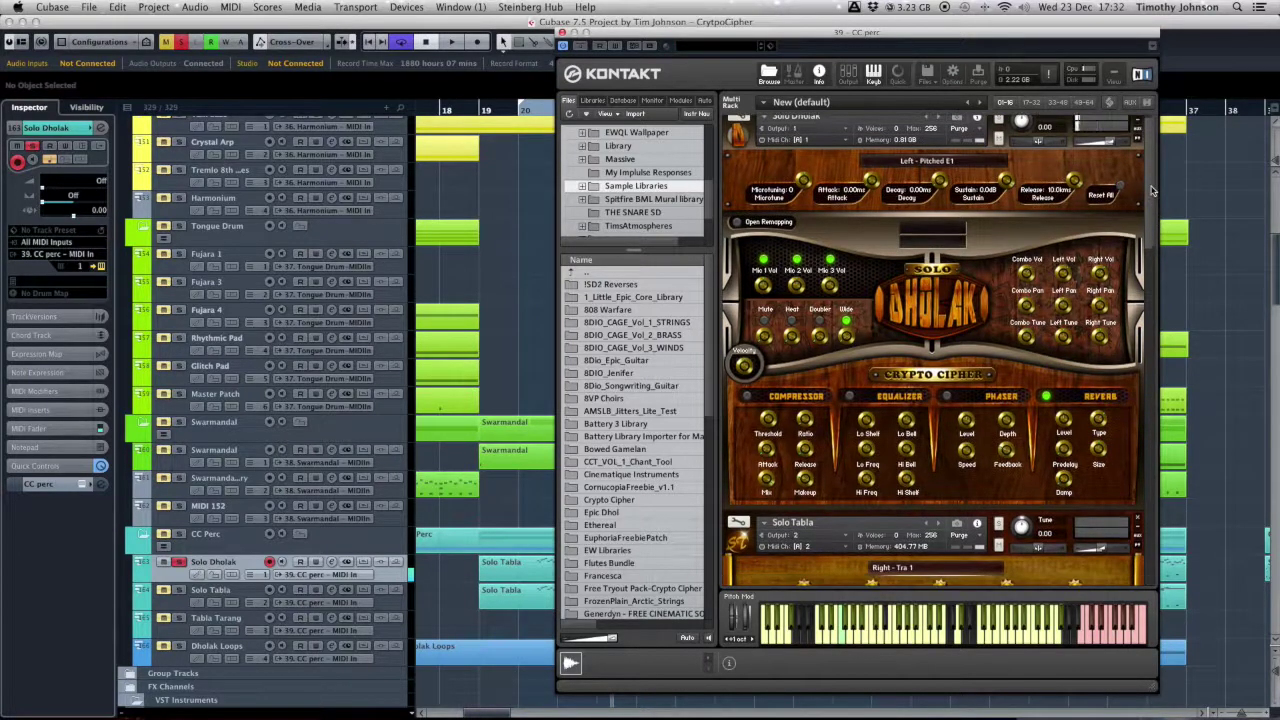
pyautogui.scroll(-4, 1152, 195)
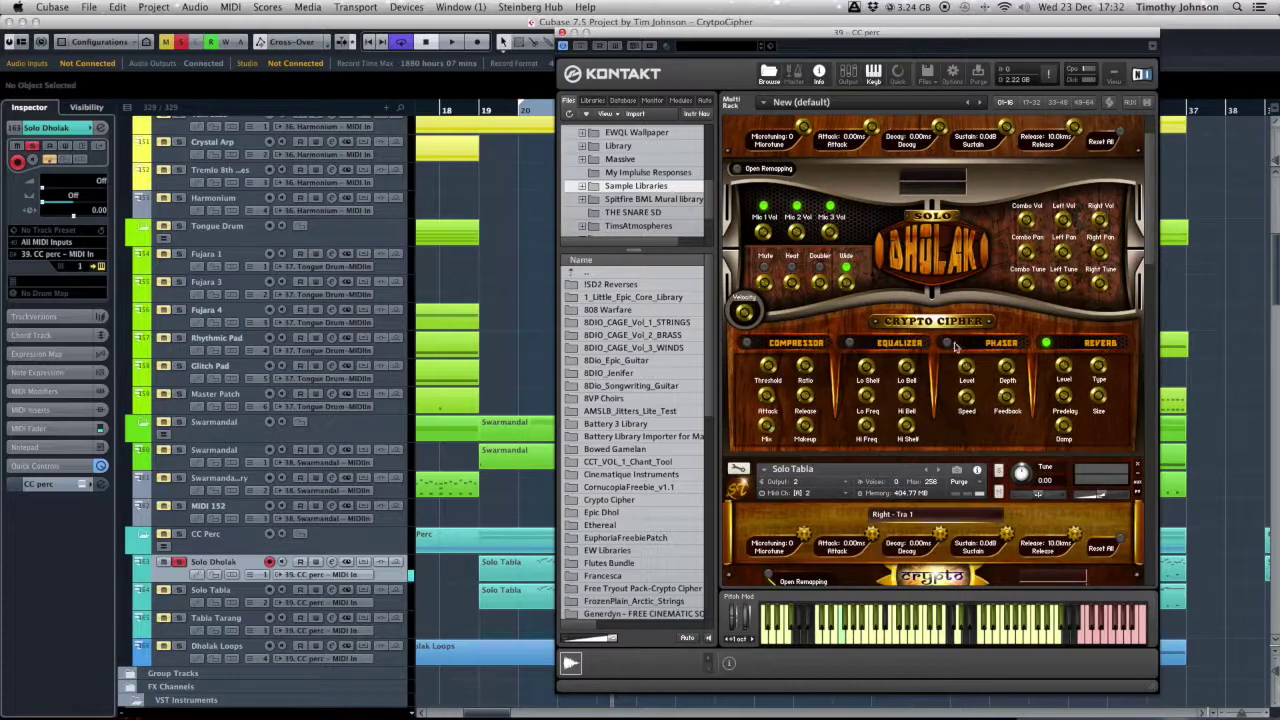
pyautogui.moveTo(928, 35); pyautogui.dragTo(1279, 64)
pyautogui.press('space')
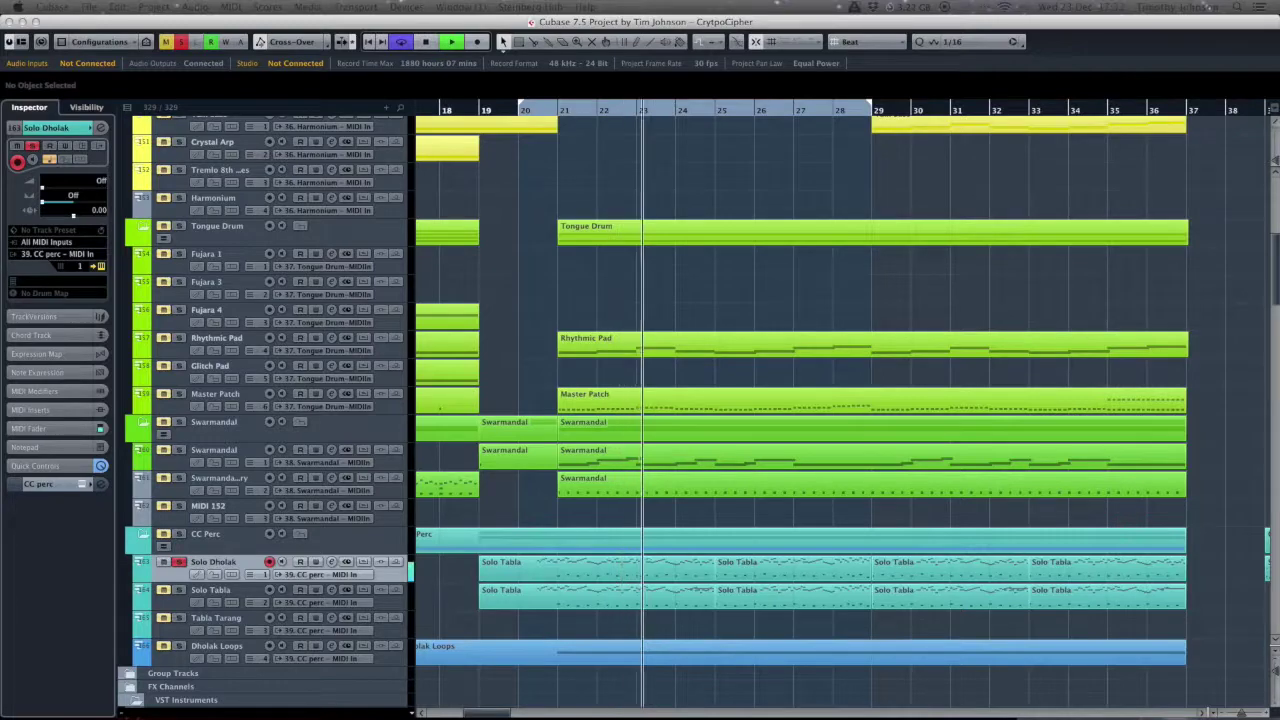
pyautogui.moveTo(1279, 64); pyautogui.dragTo(950, 60)
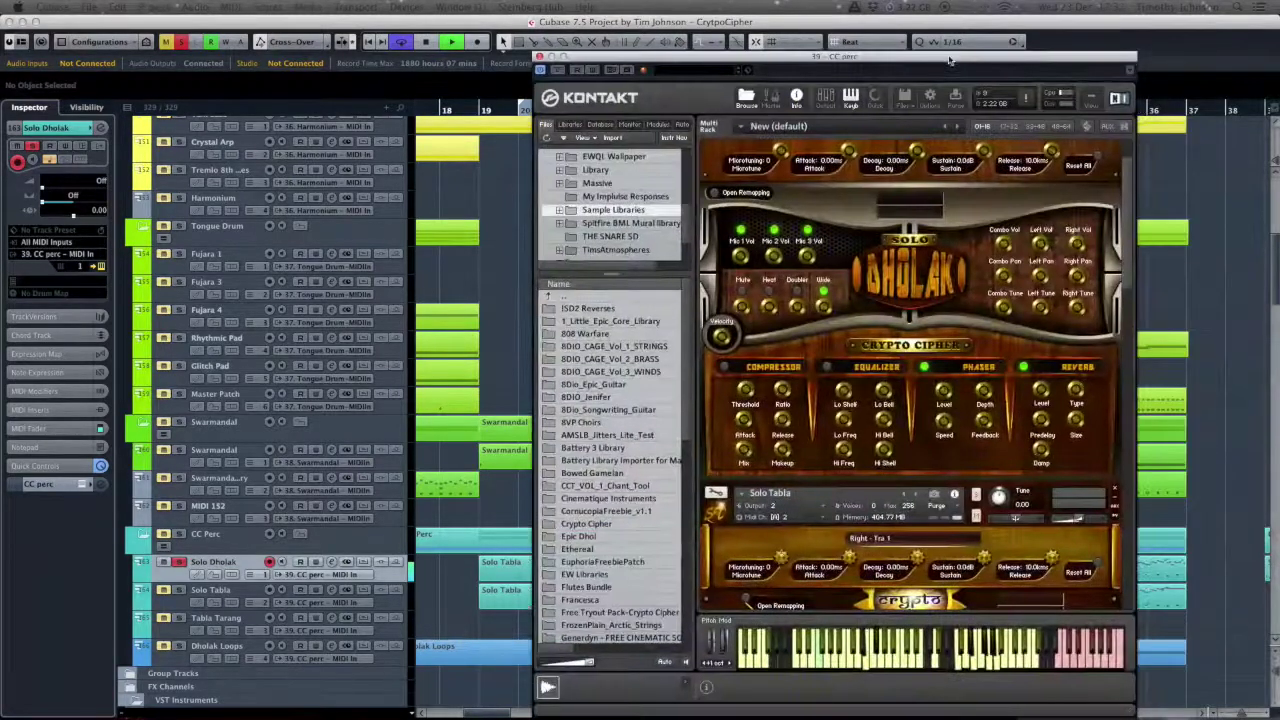
# Raise the Solo Dholak's Phaser depth and set the Phaser level to 6.5 dB.
pyautogui.click(978, 388)
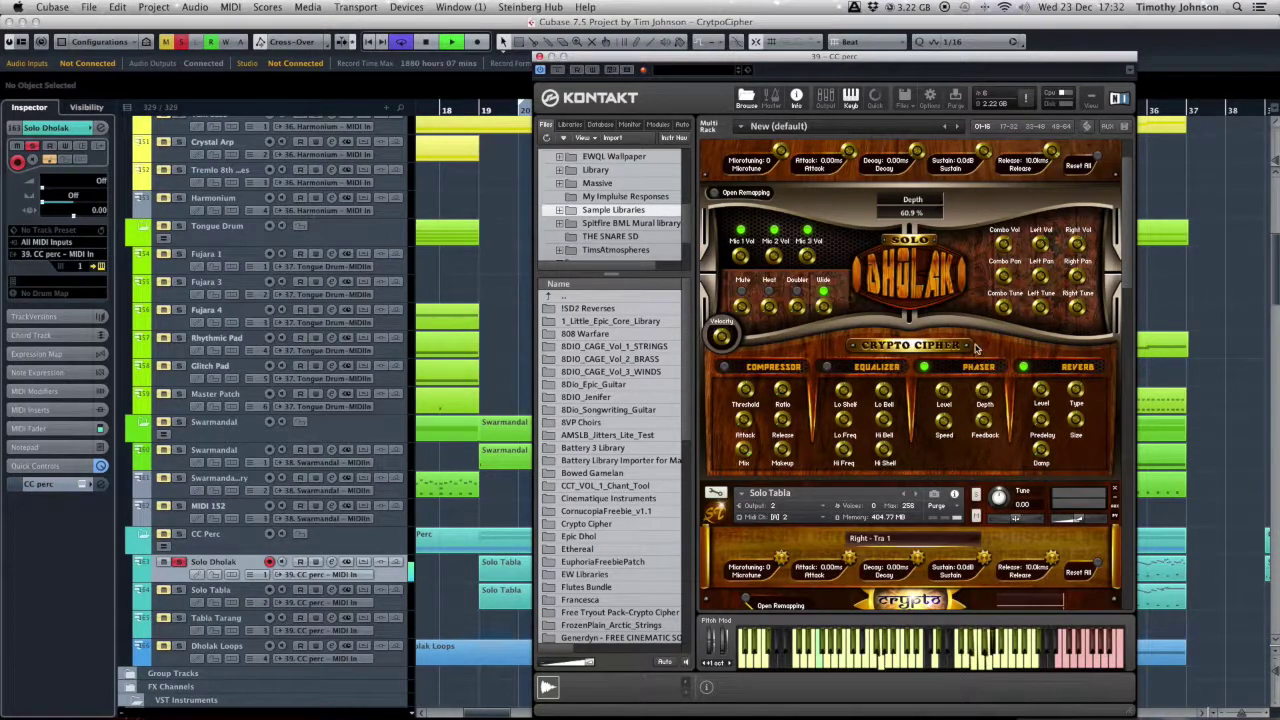
pyautogui.moveTo(975, 336); pyautogui.dragTo(975, 314)
pyautogui.moveTo(943, 390); pyautogui.dragTo(947, 312)
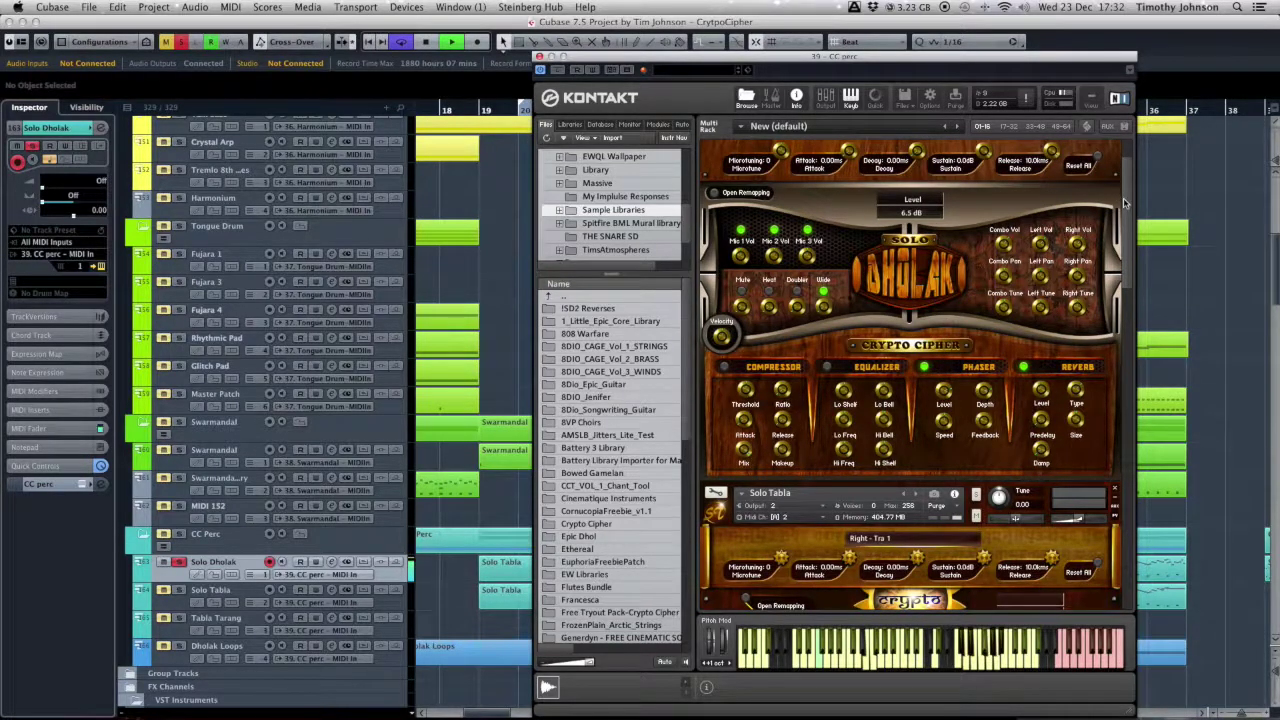
# Adjust the Solo Dholak's output volume, then turn off its Phaser and close the instrument window.
pyautogui.scroll(2, 1127, 150)
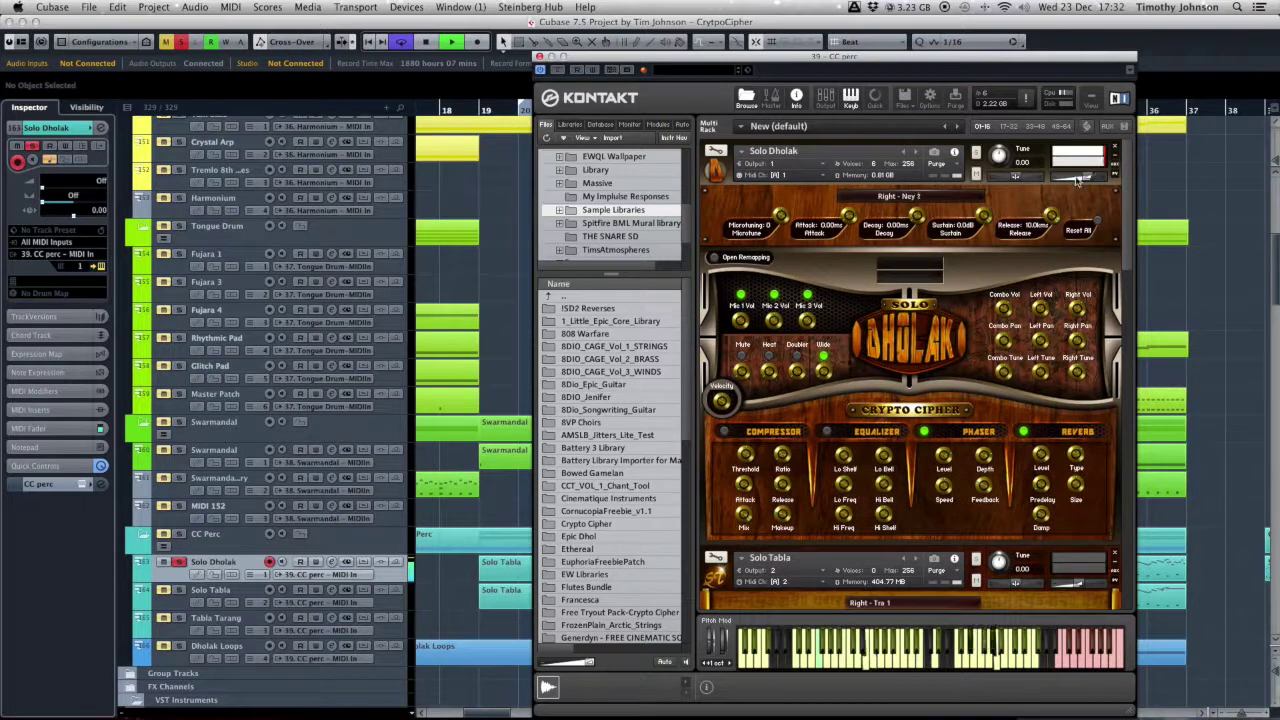
pyautogui.click(1078, 179)
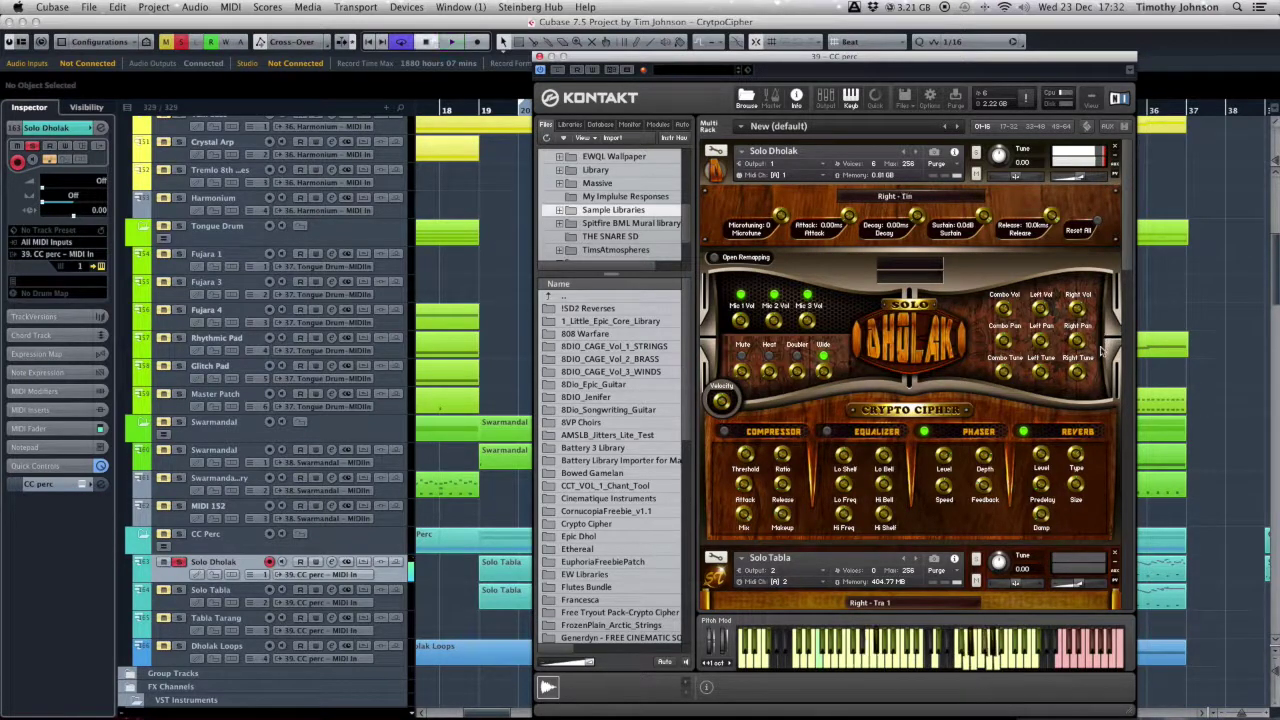
pyautogui.scroll(-2, 1127, 270)
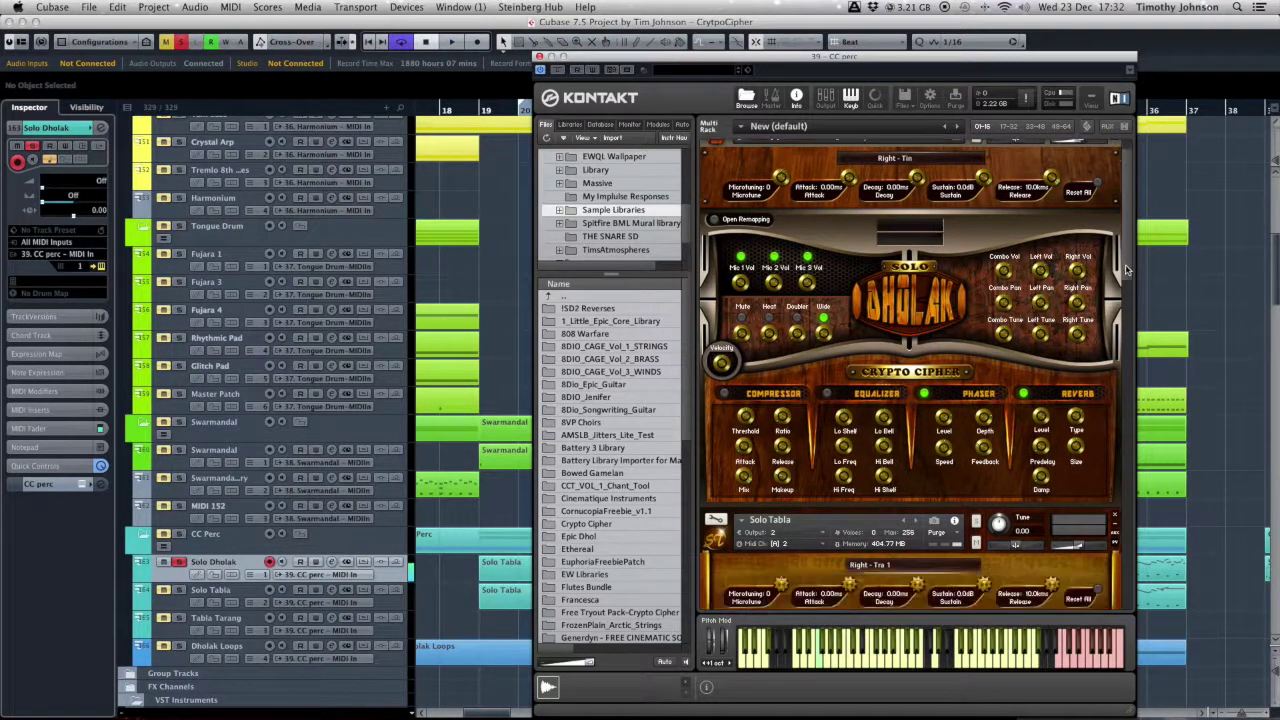
pyautogui.click(925, 395)
pyautogui.press('super+w')
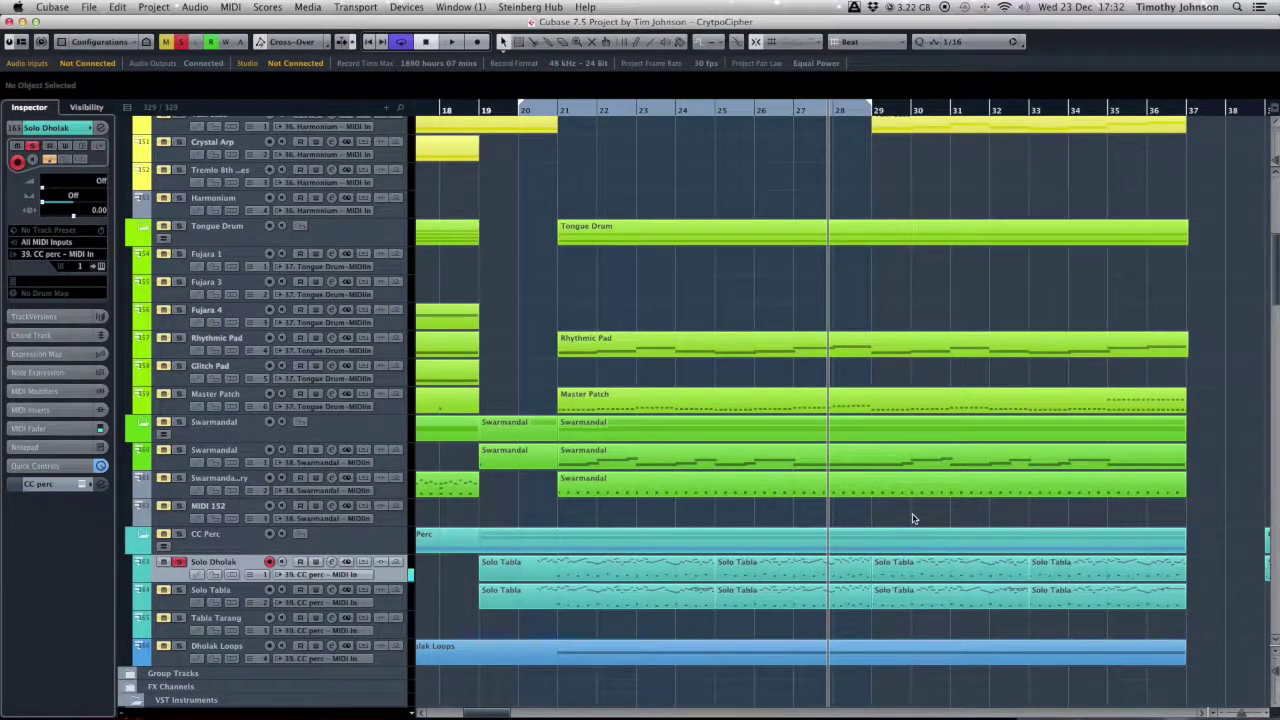
# Open the Solo Dholak part at bars 39 to 43 in the Key Editor and examine its notes and velocities.
pyautogui.hscroll(5, 912, 519)
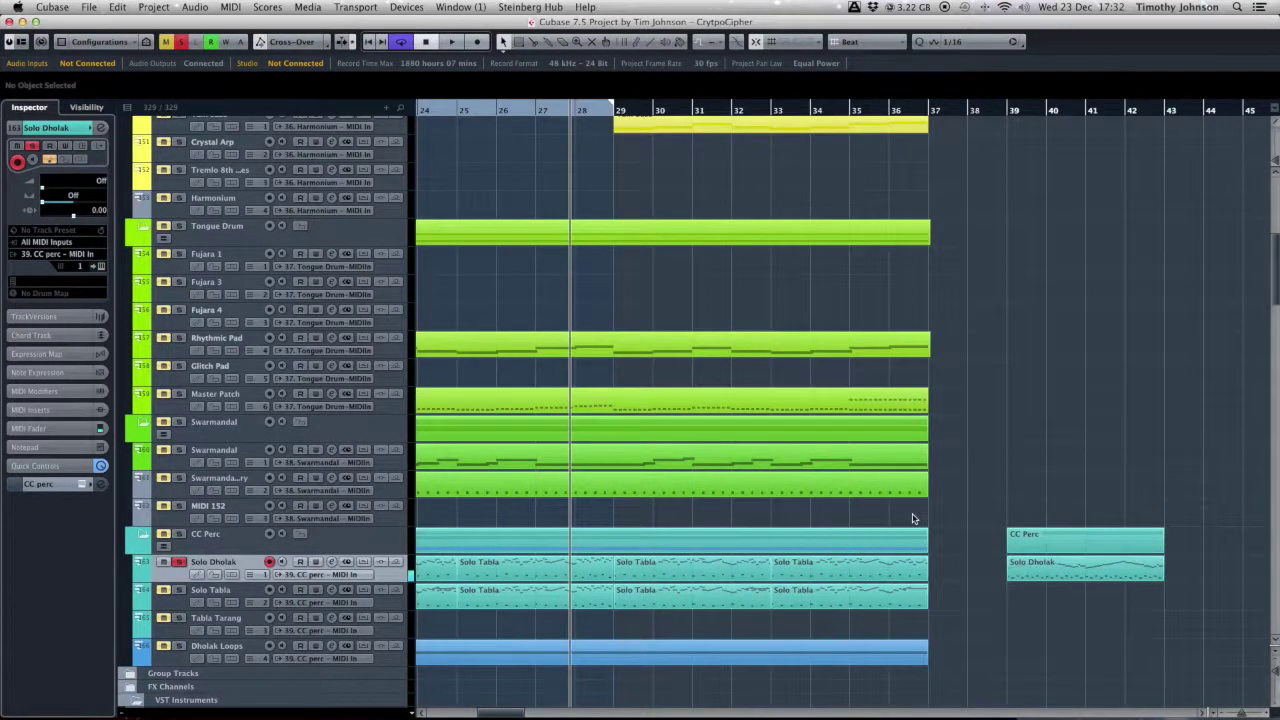
pyautogui.click(1068, 575)
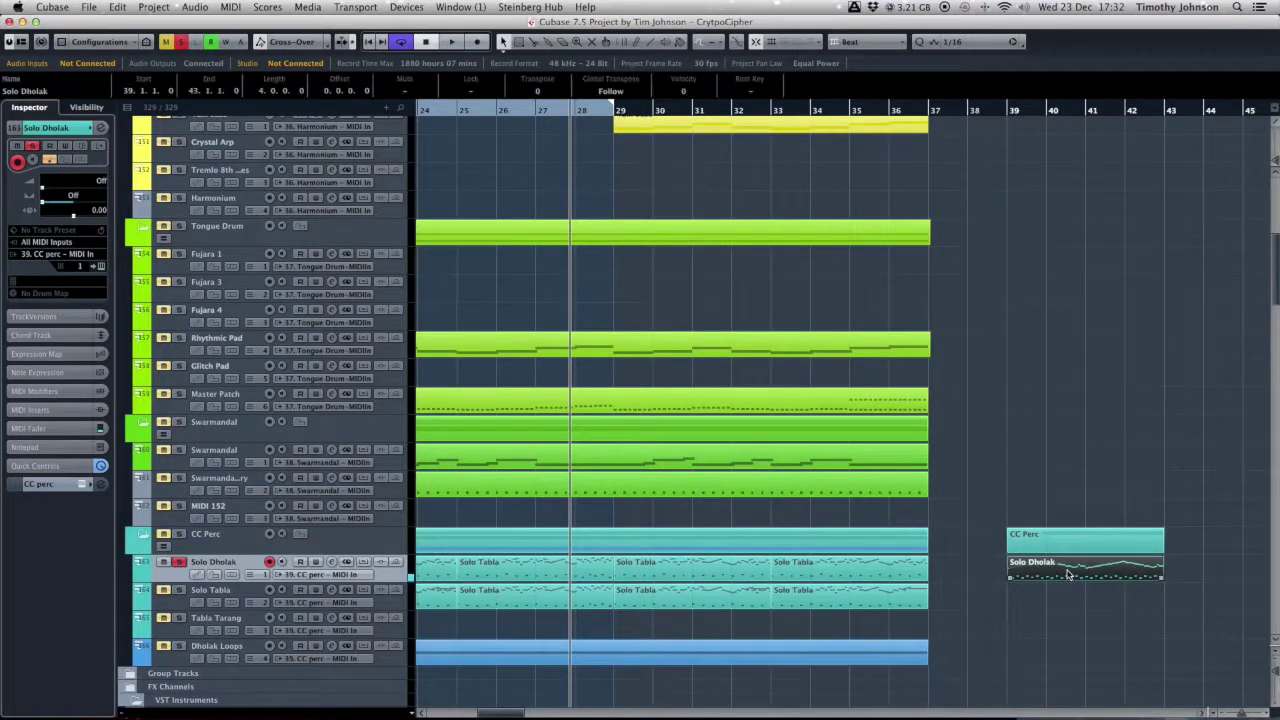
pyautogui.doubleClick(1068, 575)
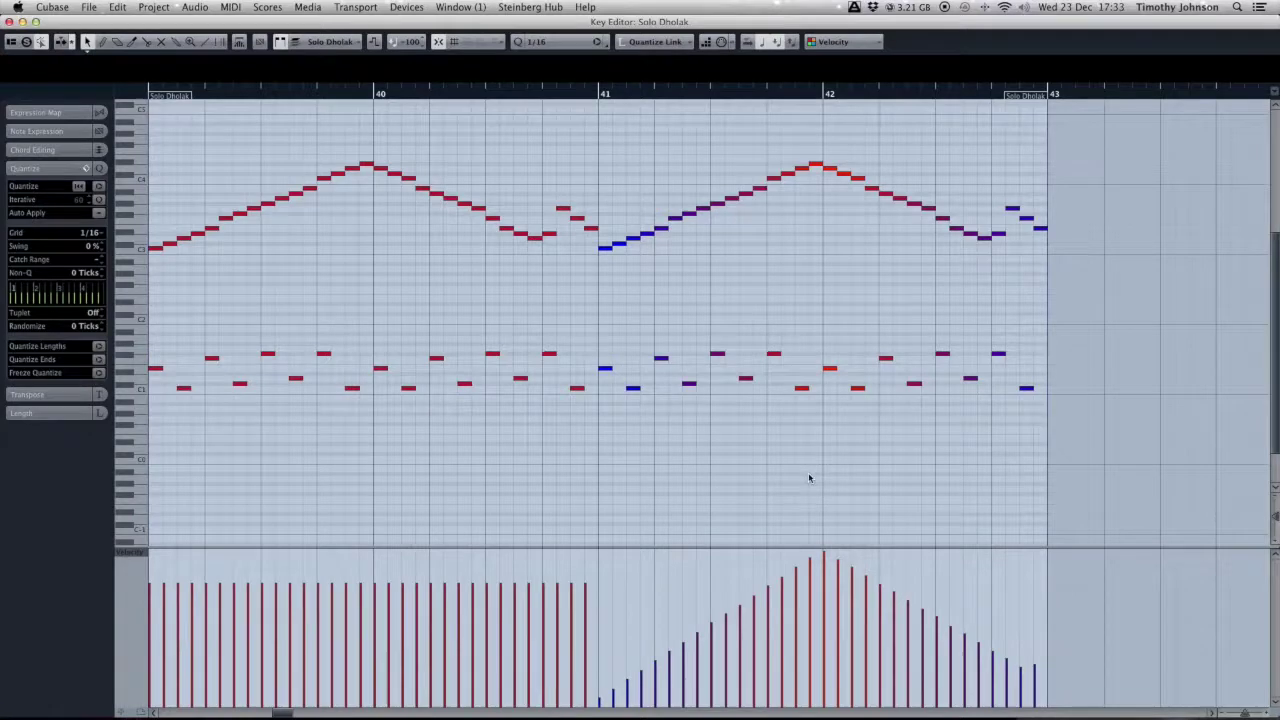
pyautogui.hscroll(-4, 810, 478)
pyautogui.hscroll(3, 810, 478)
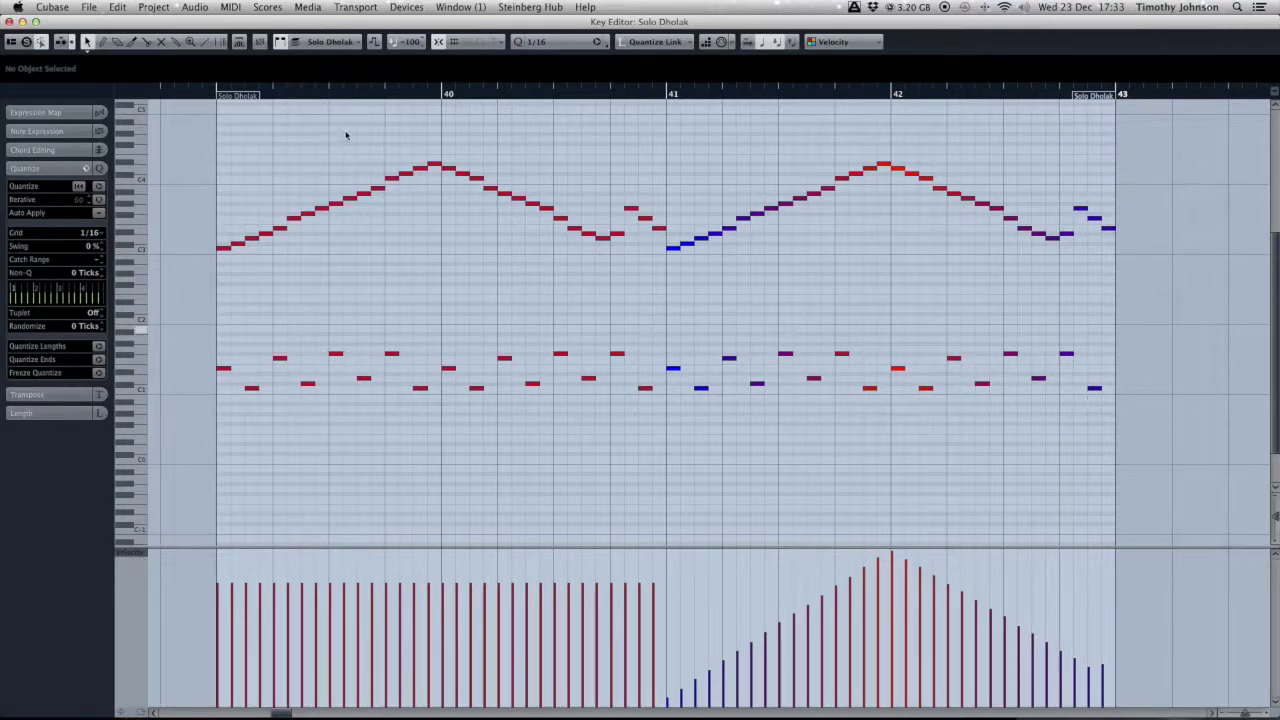
# Play the Solo Dholak part from its start at bar 39 in the Key Editor, and close the editor.
pyautogui.click(209, 93)
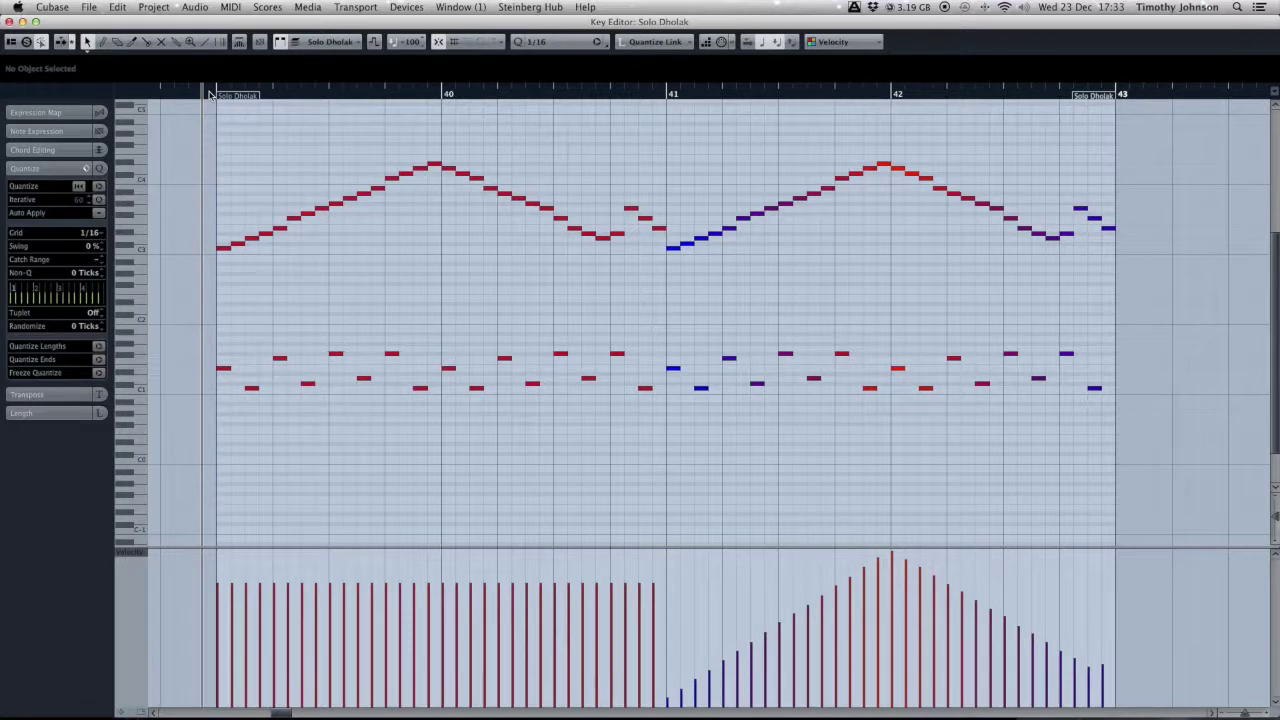
pyautogui.press('space')
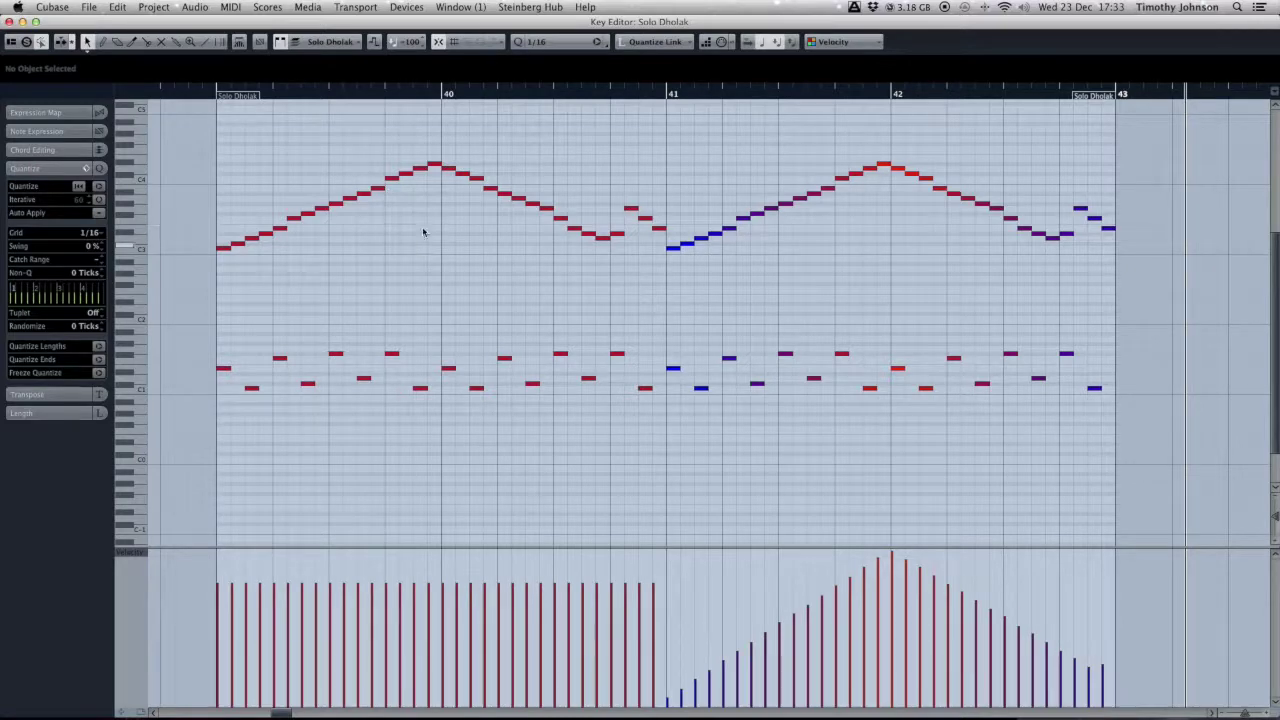
pyautogui.press('Return')
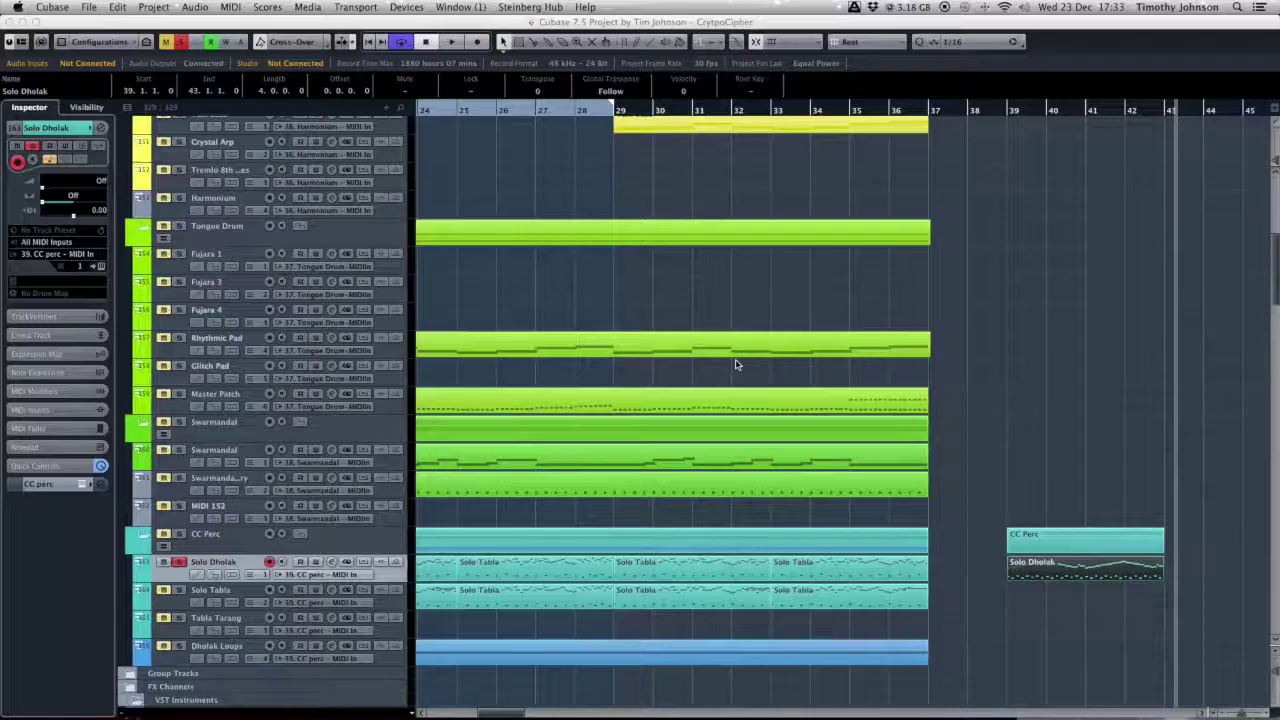
# Solo the Solo Tabla track in place of Solo Dholak and play the arrangement from just before bar 21.
pyautogui.click(178, 590)
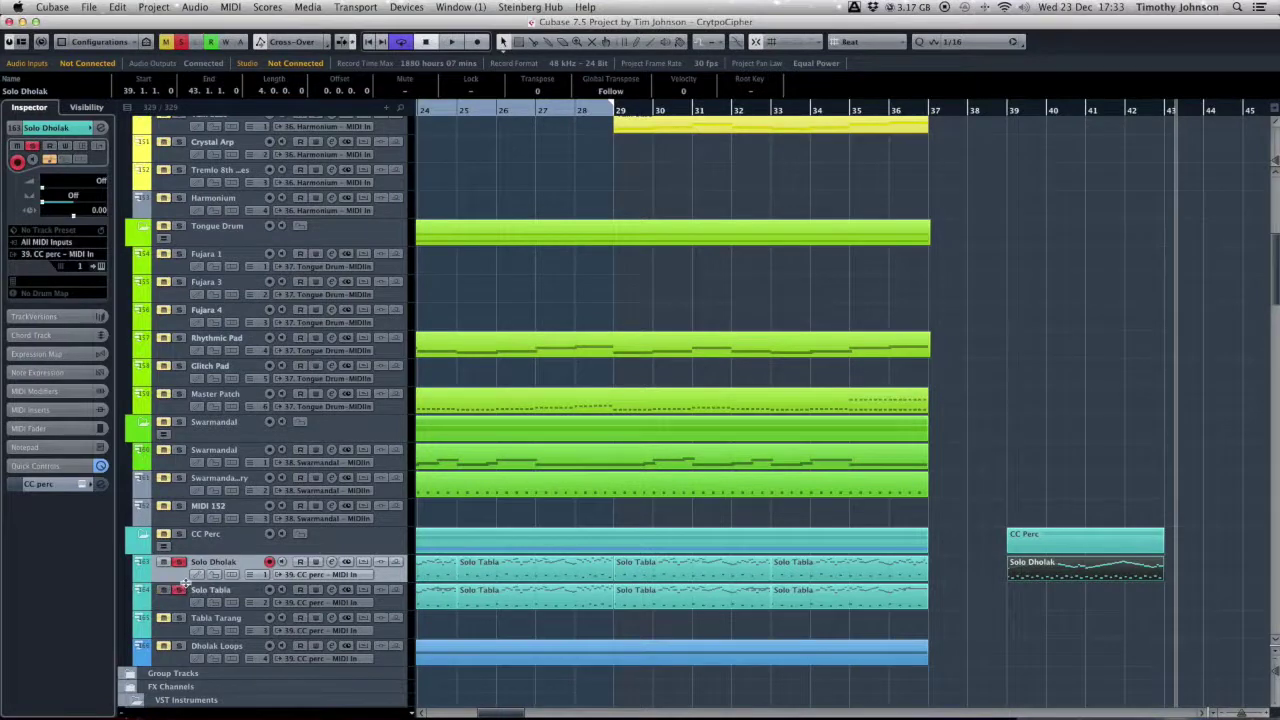
pyautogui.click(178, 562)
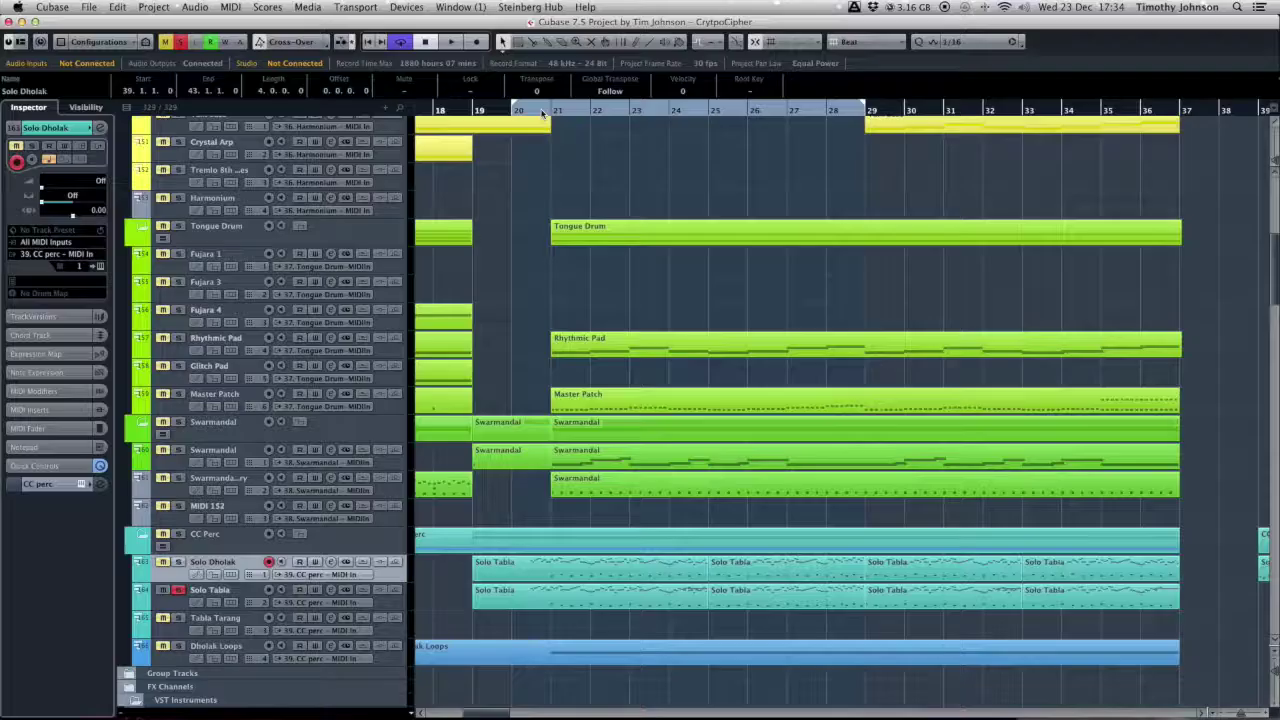
pyautogui.click(541, 113)
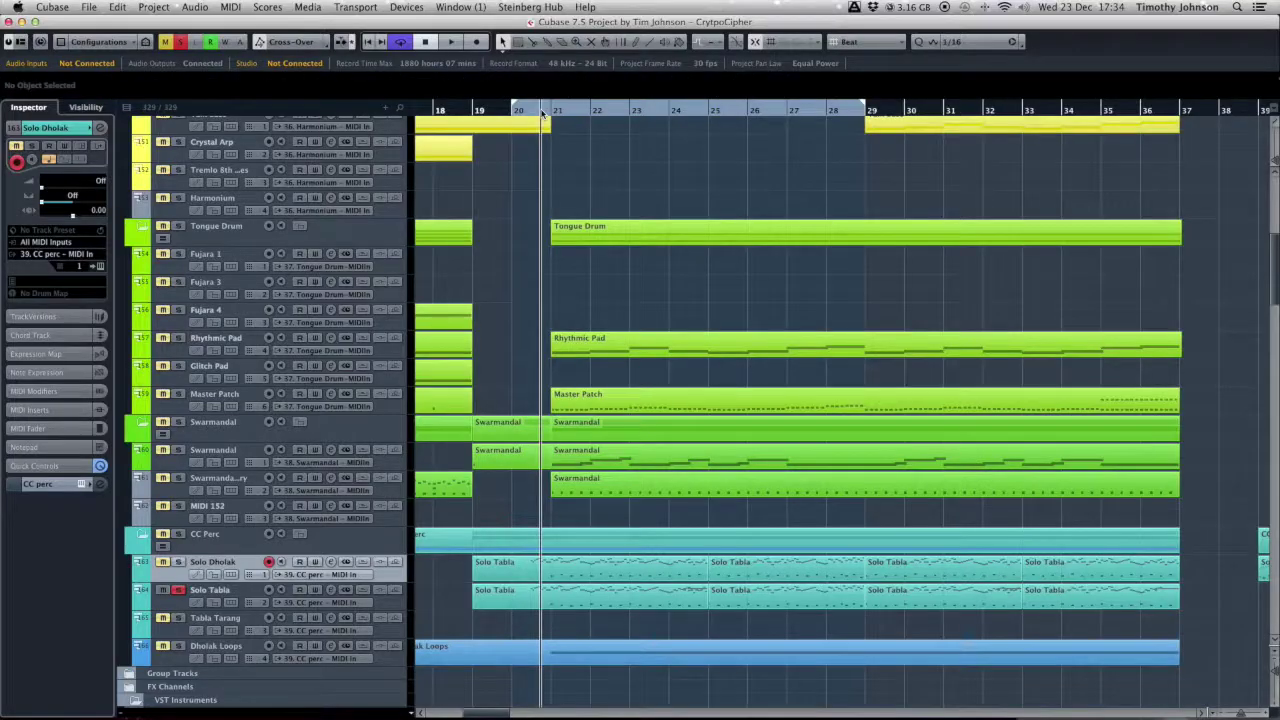
pyautogui.press('space')
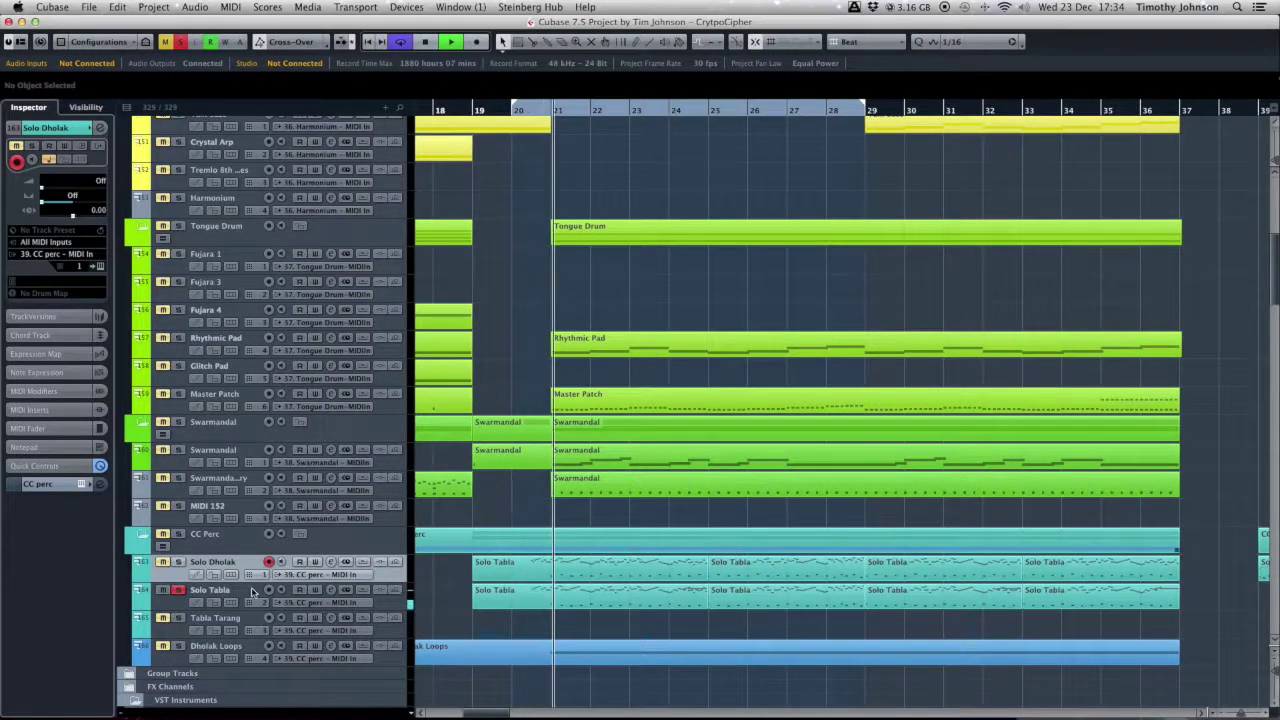
# Select the Solo Tabla track and open its Kontakt instrument at the Solo Tabla interface.
pyautogui.click(390, 603)
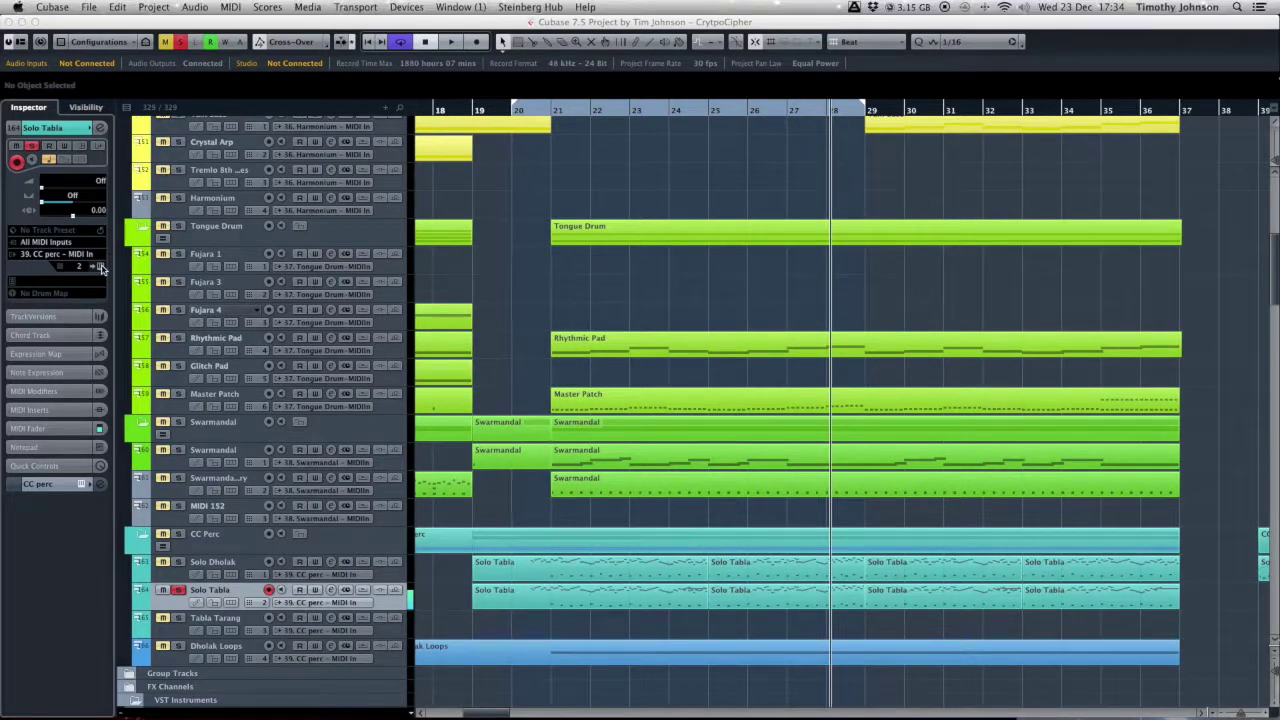
pyautogui.click(100, 266)
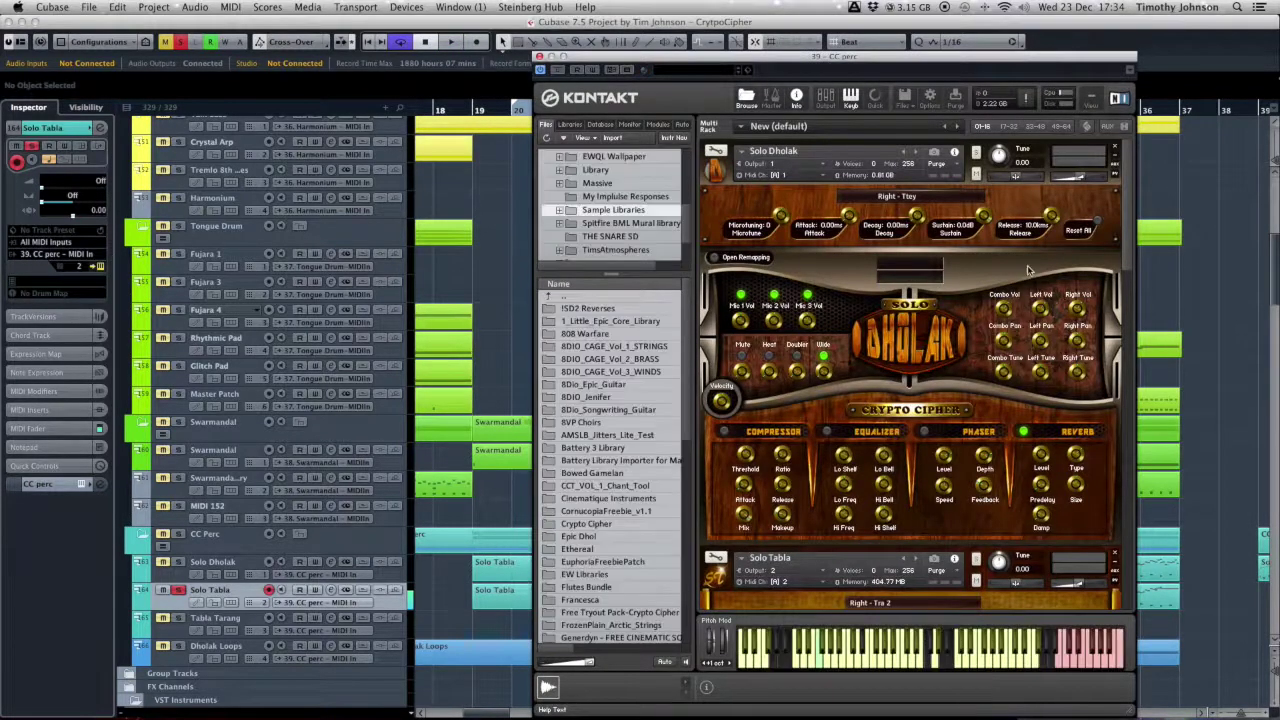
pyautogui.moveTo(1130, 236); pyautogui.dragTo(1133, 347)
pyautogui.click(1015, 459)
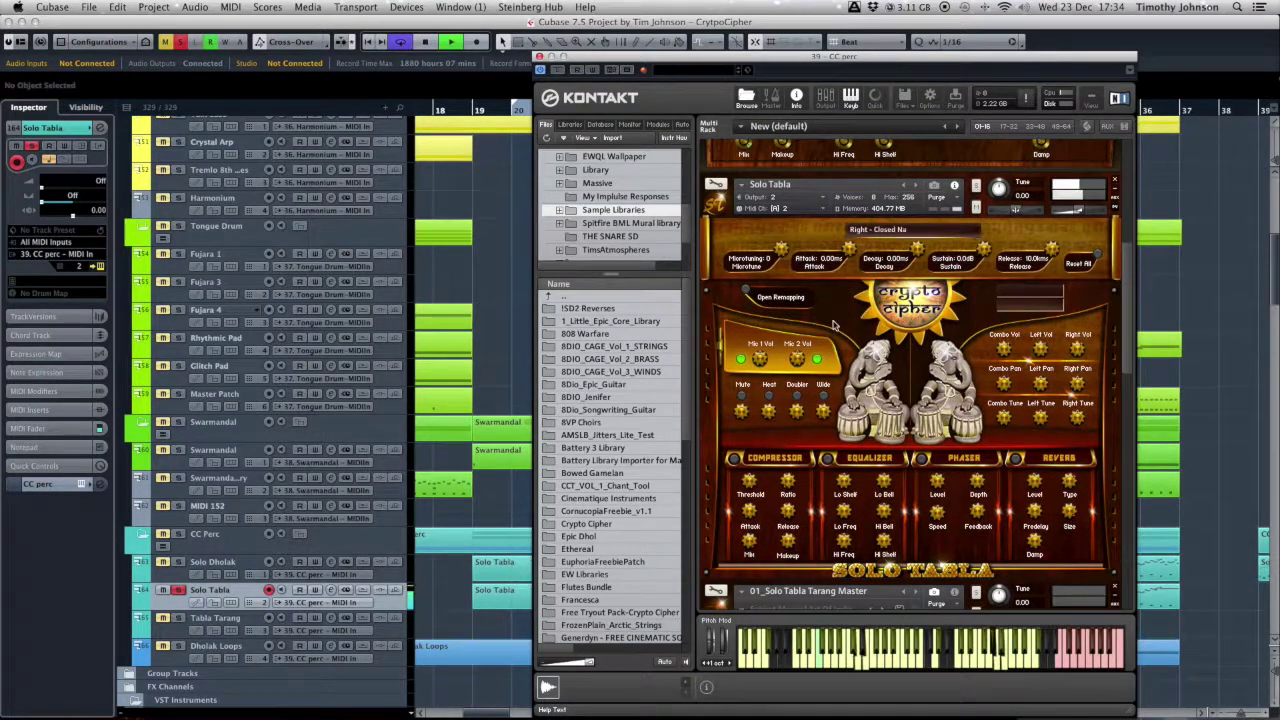
# Compare the Solo Tabla's mics during playback by switching off Mic 2 and Mic 1 one at a time, re-enabling each.
pyautogui.click(818, 361)
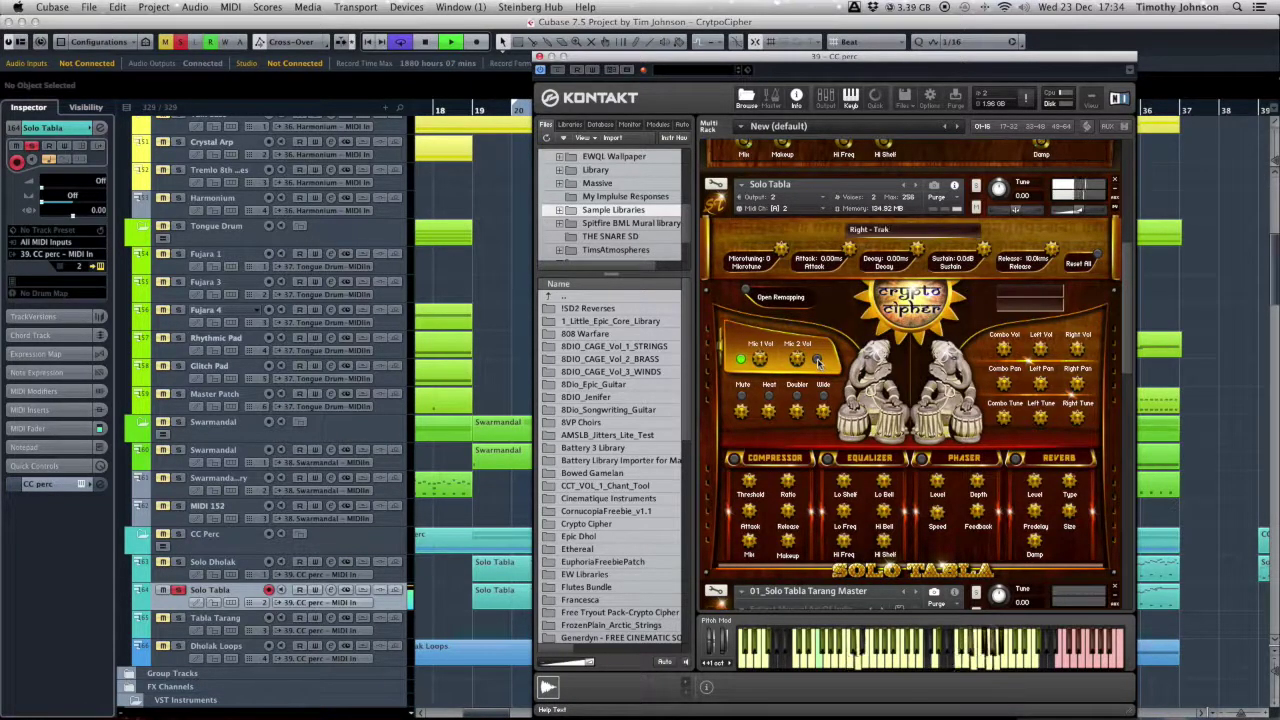
pyautogui.click(741, 361)
pyautogui.click(741, 361)
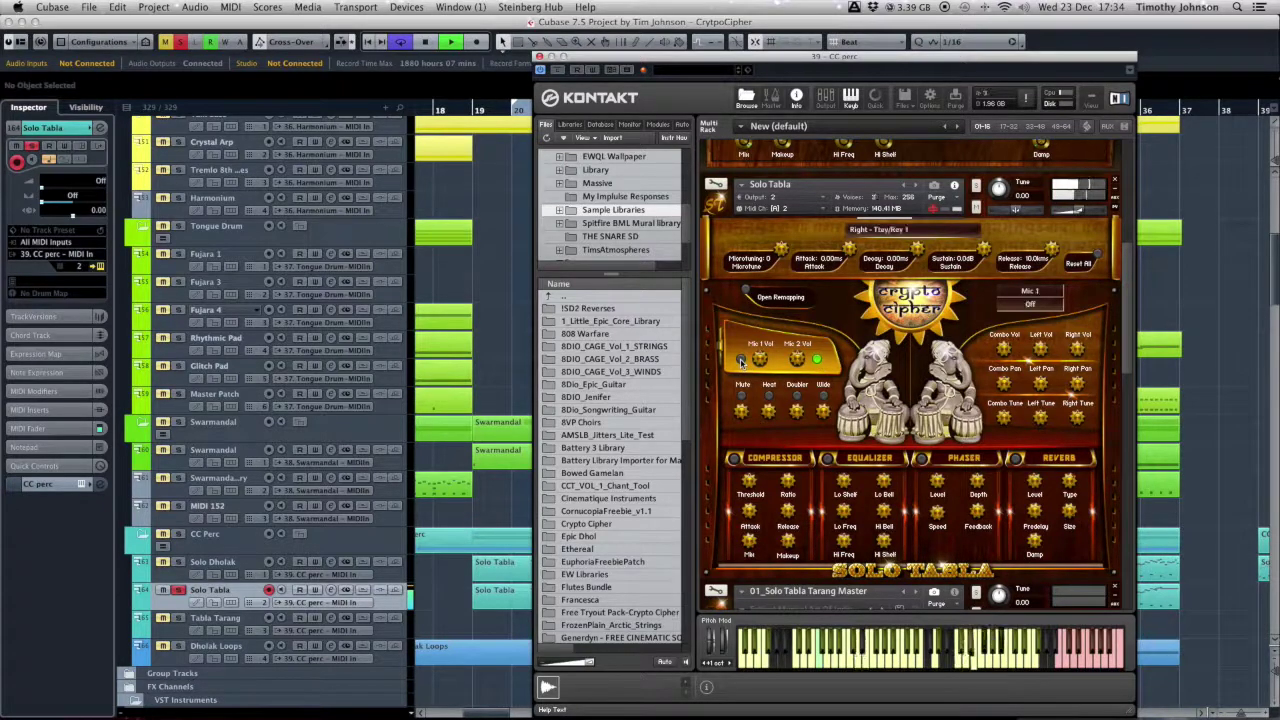
pyautogui.click(741, 361)
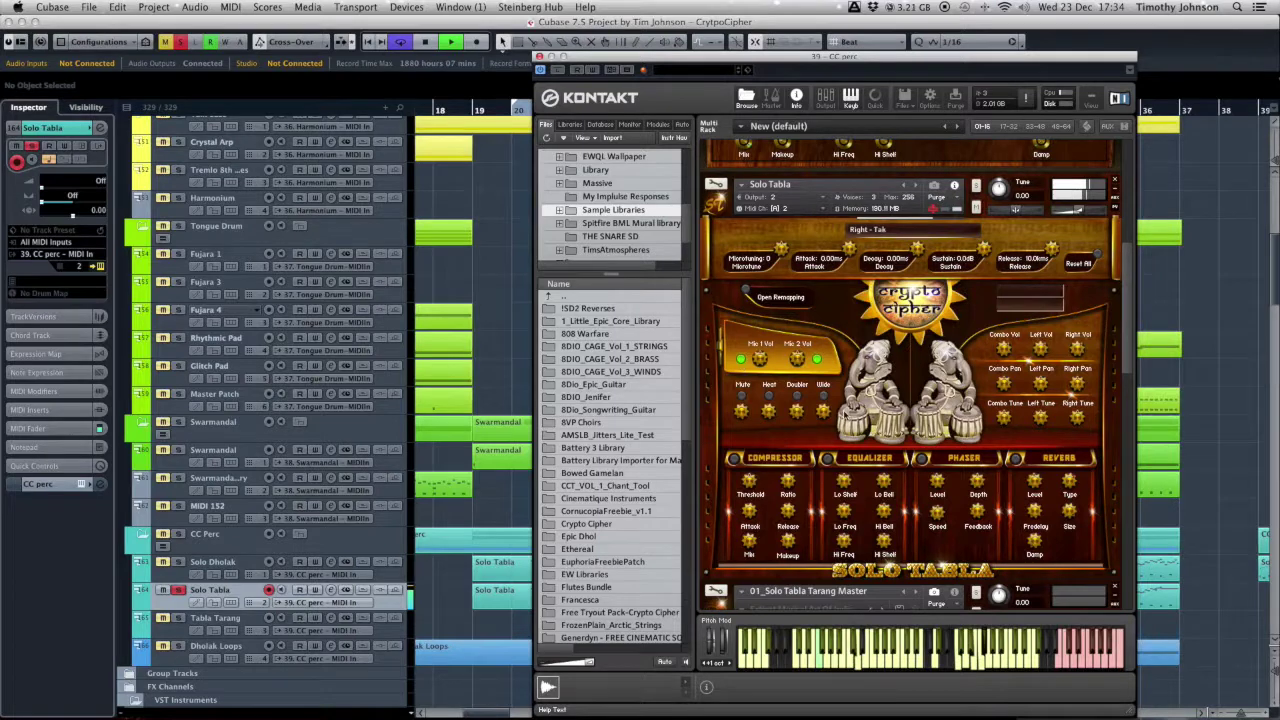
# Audition the Solo Tabla's Wide effect during playback, switch it off again, and try the Heat effect.
pyautogui.click(823, 397)
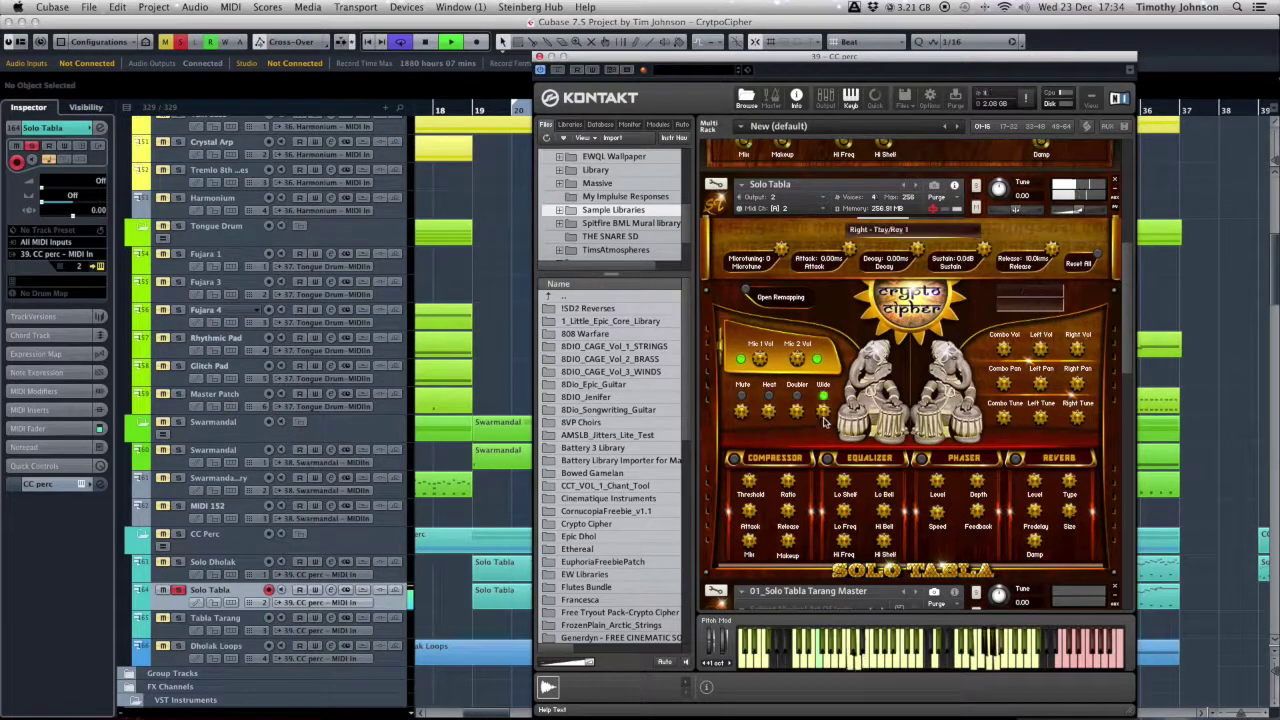
pyautogui.click(824, 414)
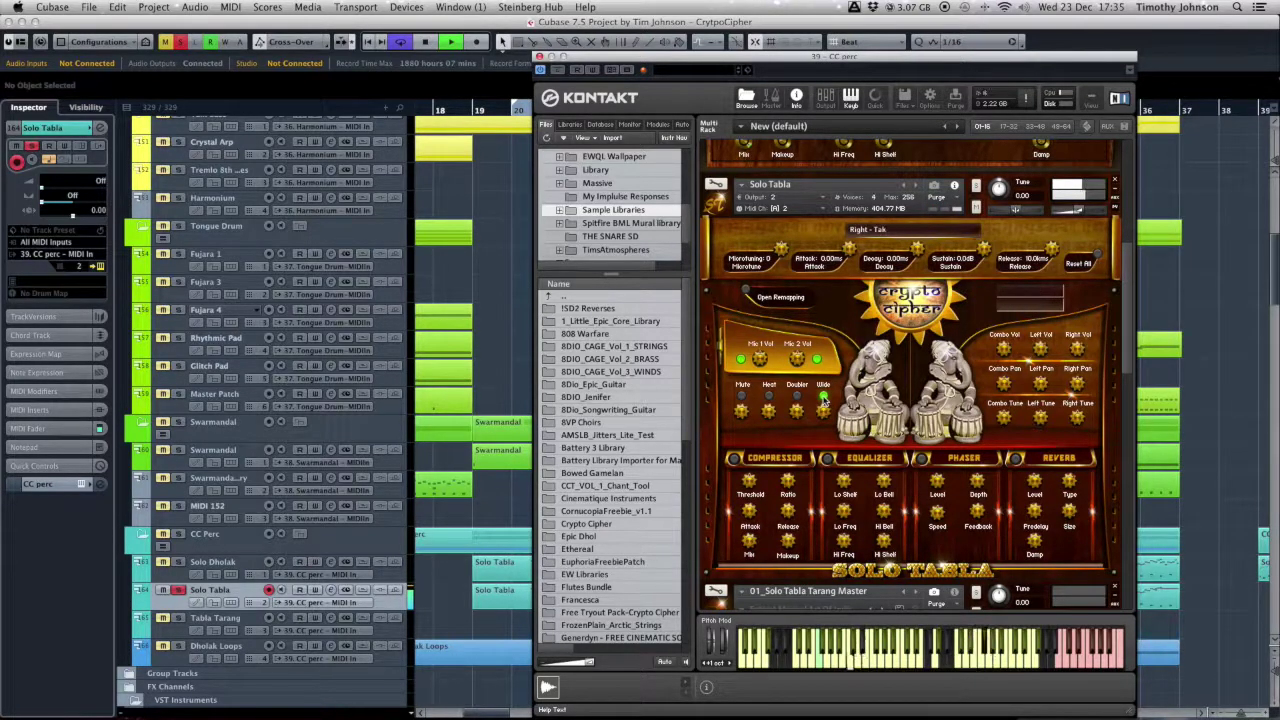
pyautogui.click(824, 398)
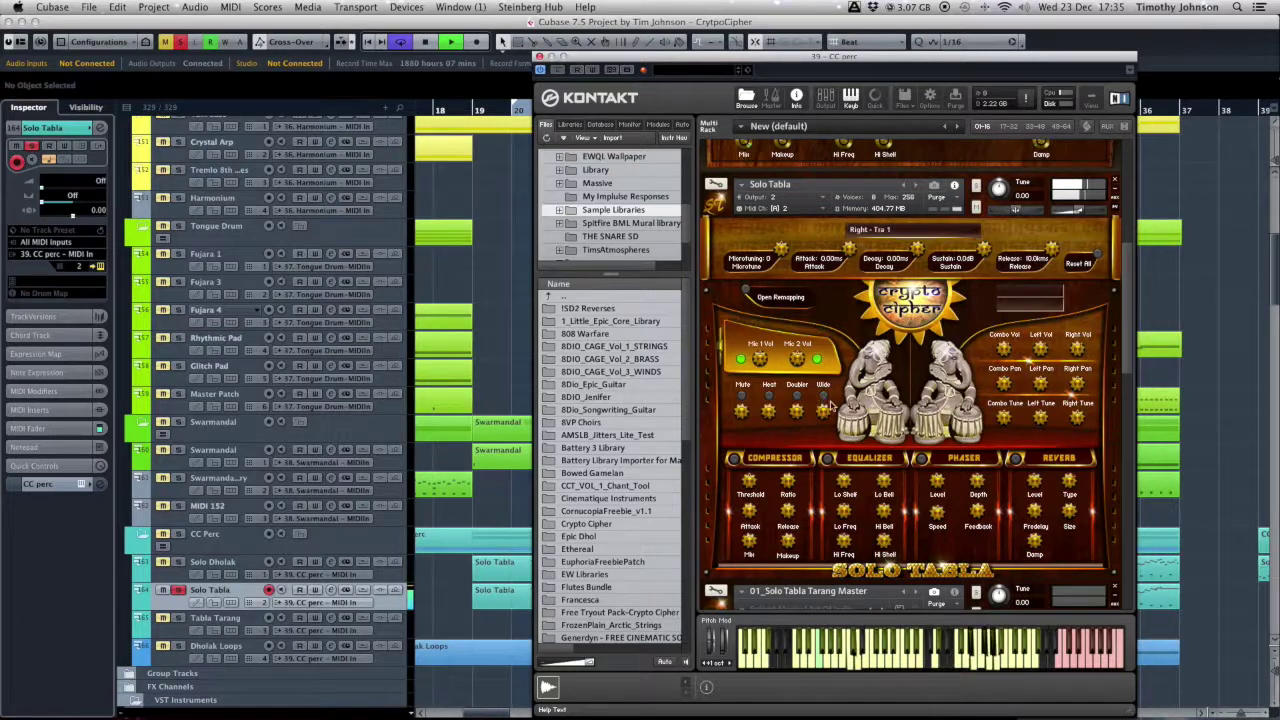
pyautogui.click(768, 396)
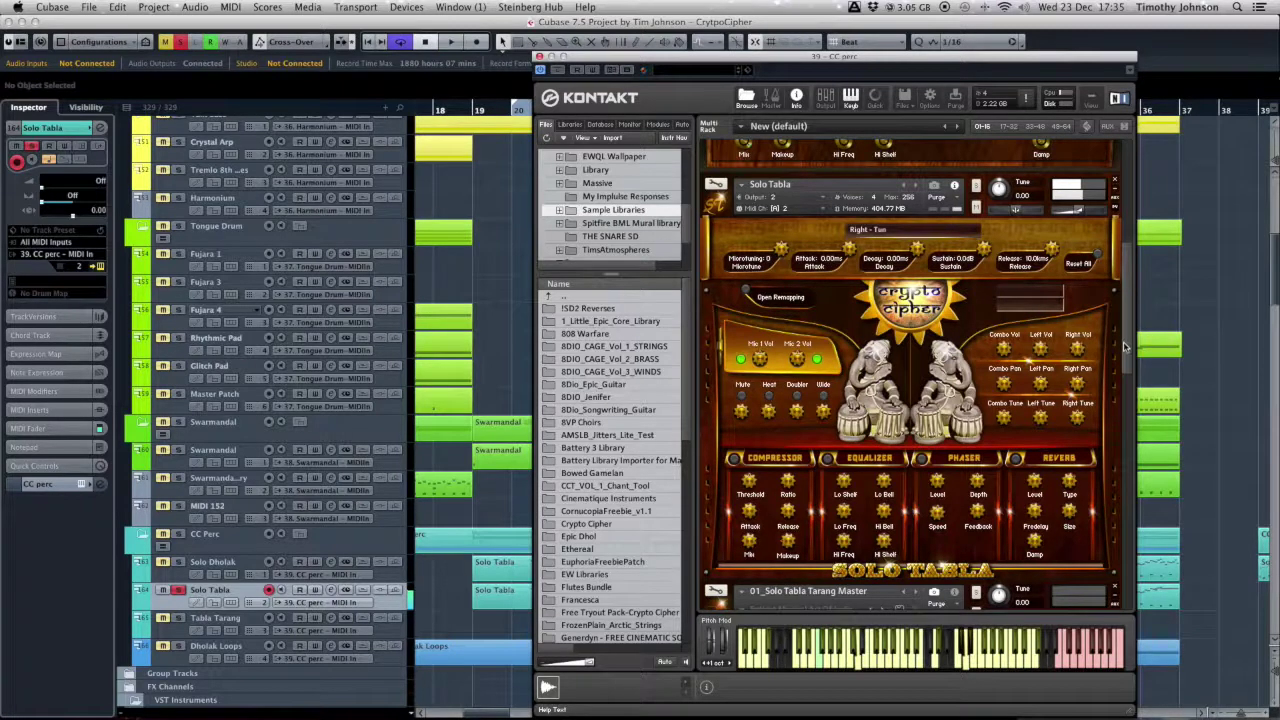
# Audition the Solo Tabla's pink high-register keys on the Kontakt keyboard with the Solo Tabla track selected.
pyautogui.scroll(-1, 1125, 347)
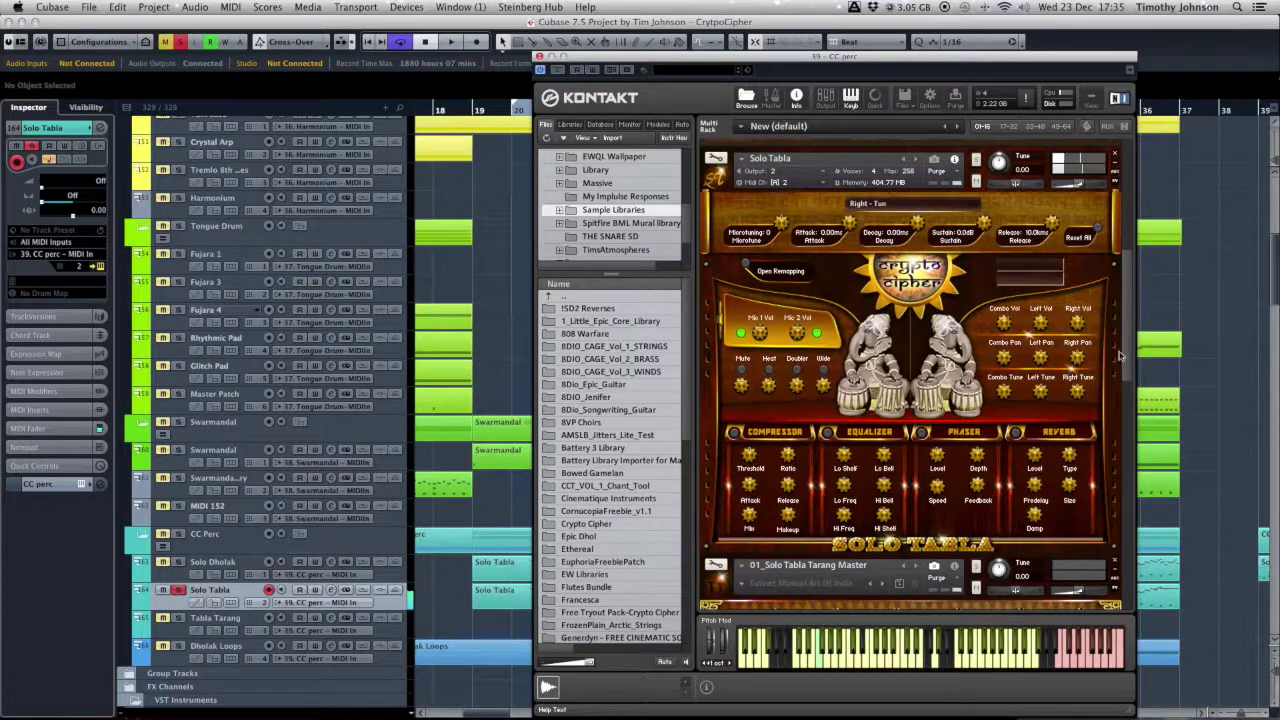
pyautogui.scroll(1, 1126, 343)
pyautogui.scroll(3, 1128, 314)
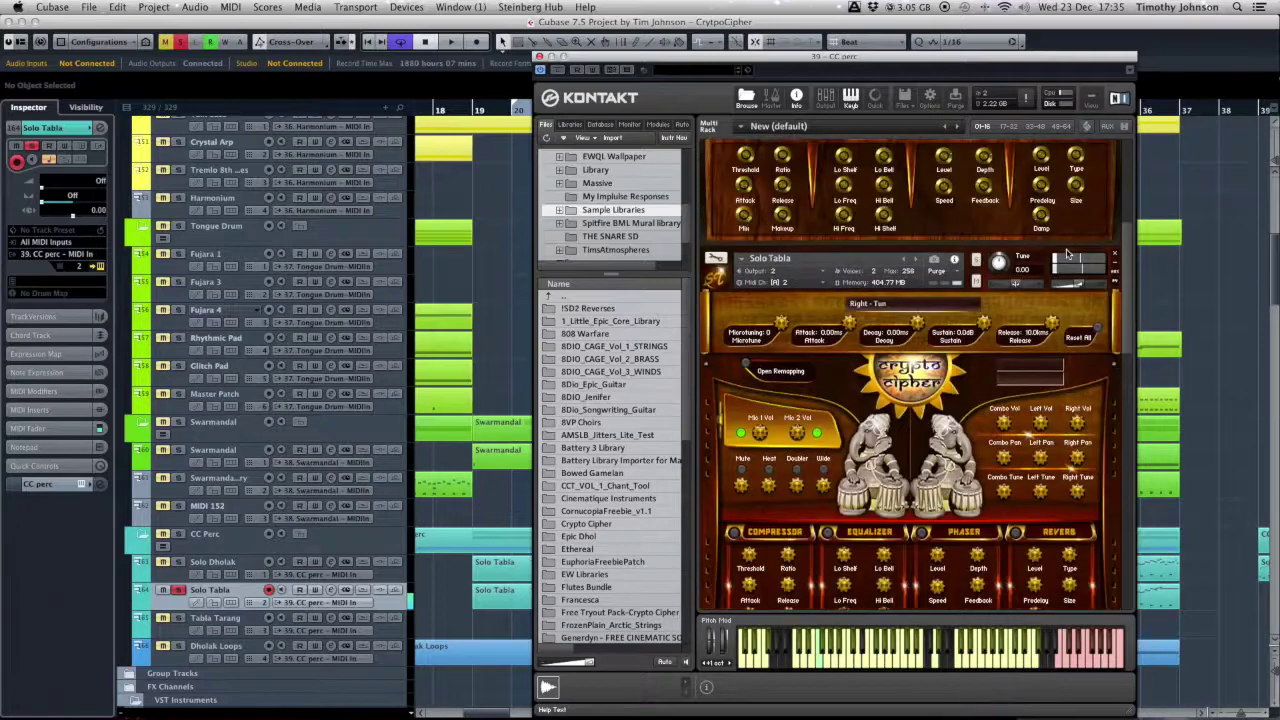
pyautogui.moveTo(1127, 289); pyautogui.dragTo(1130, 318)
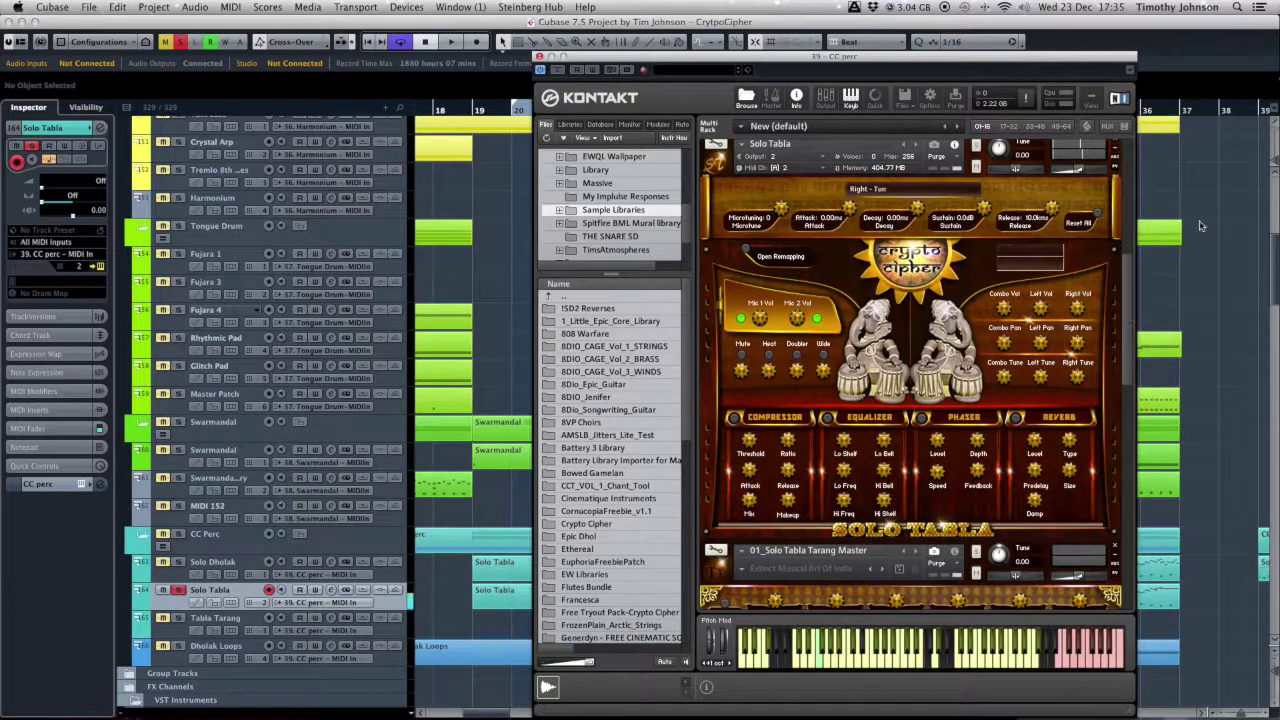
pyautogui.click(392, 608)
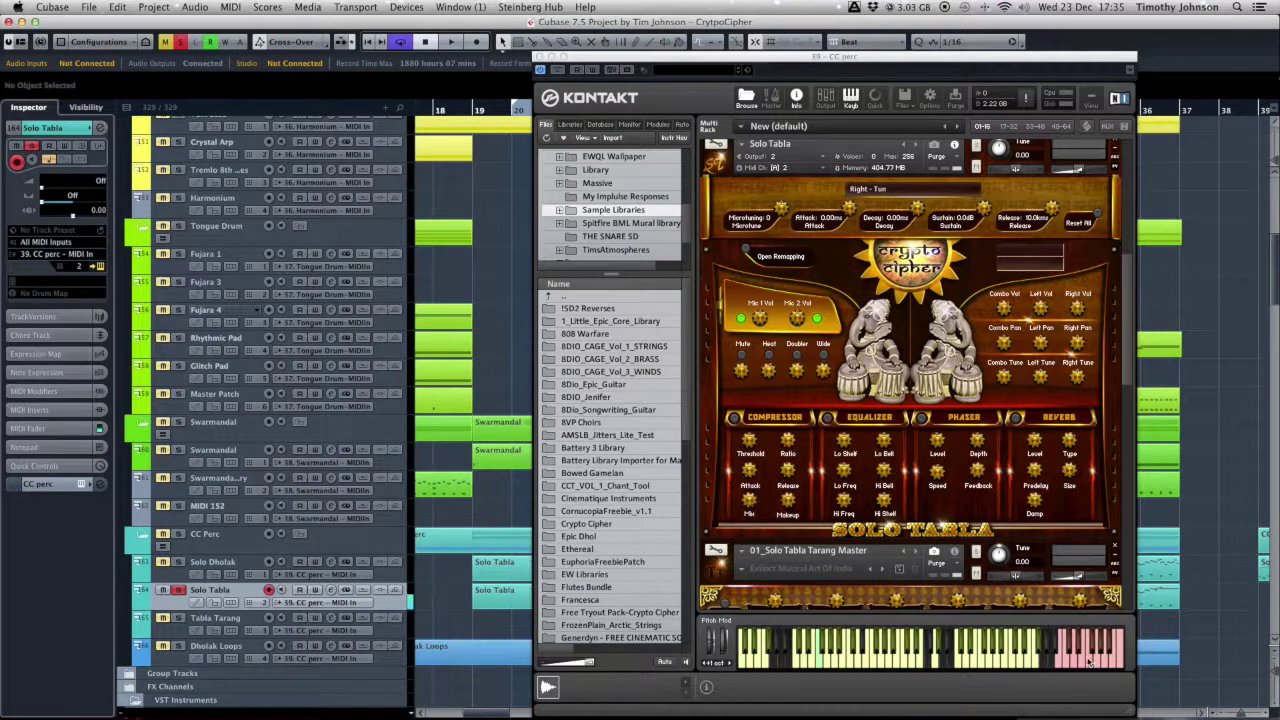
pyautogui.click(1083, 660)
pyautogui.click(1083, 660)
pyautogui.click(1083, 660)
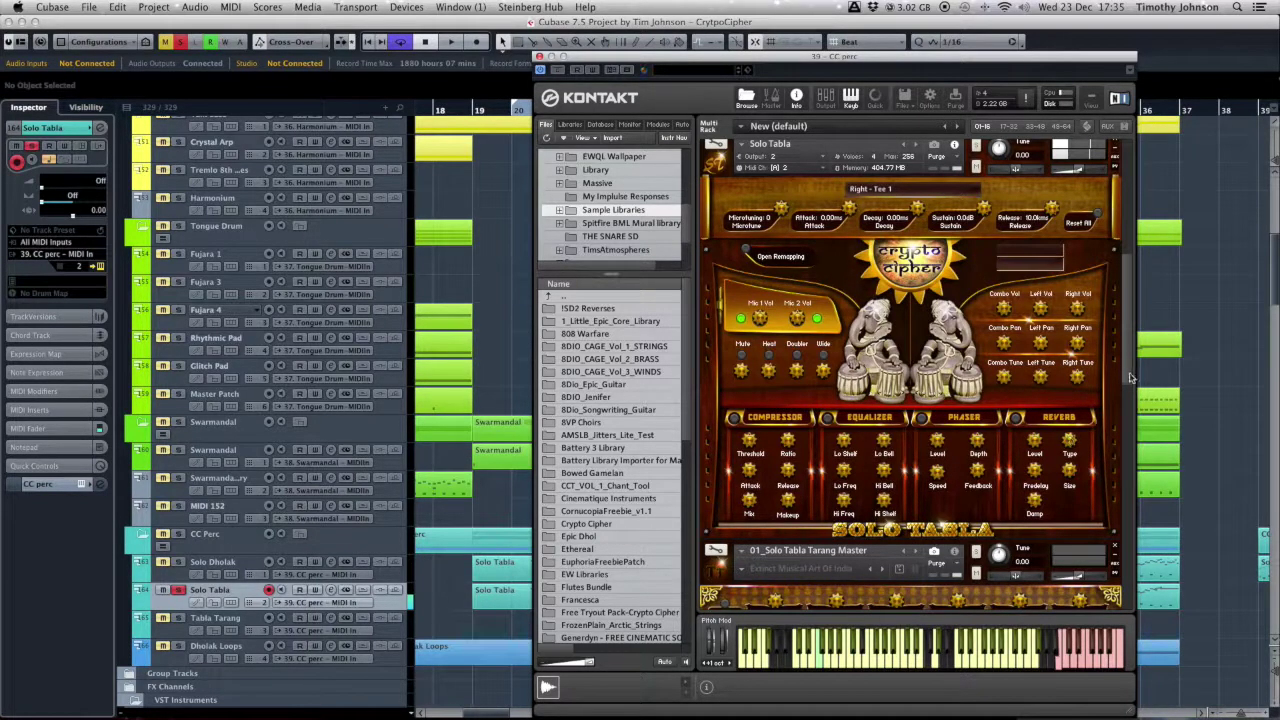
# Bring the Solo Tabla Tarang Master instrument into view in Kontakt and select the Tabla Tarang track.
pyautogui.moveTo(1133, 392); pyautogui.dragTo(1128, 414)
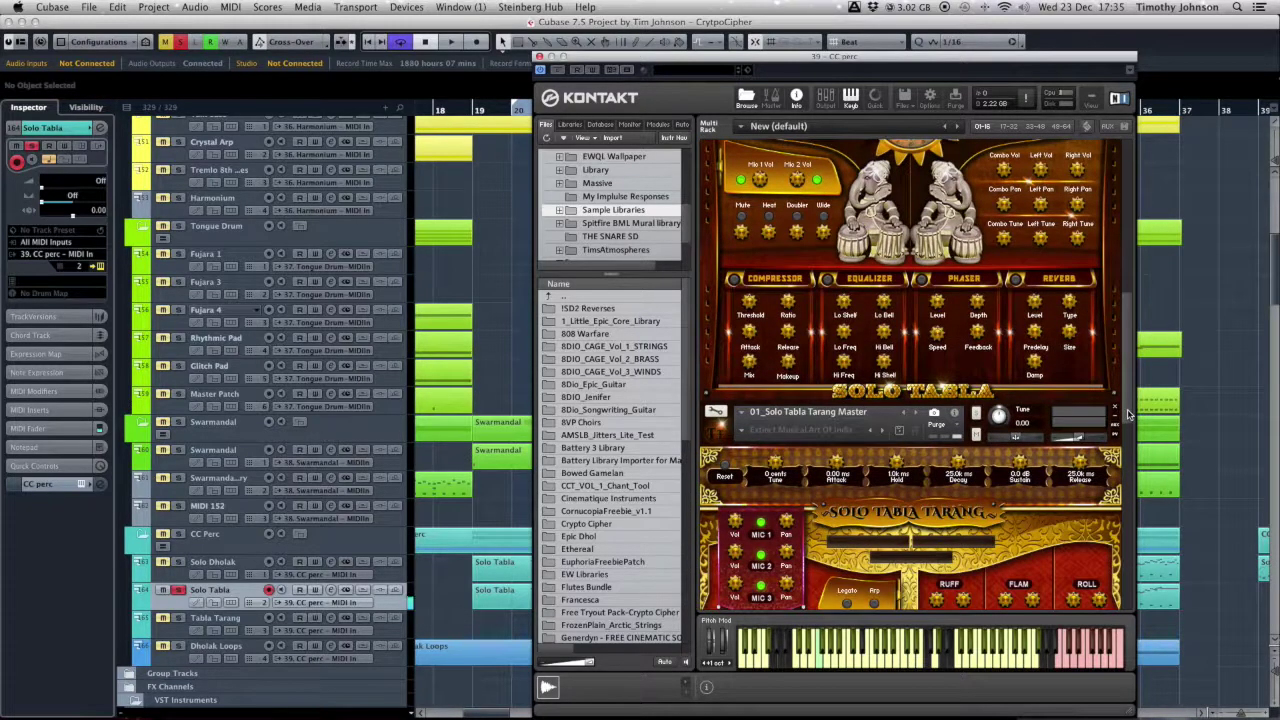
pyautogui.moveTo(1128, 414); pyautogui.dragTo(1128, 471)
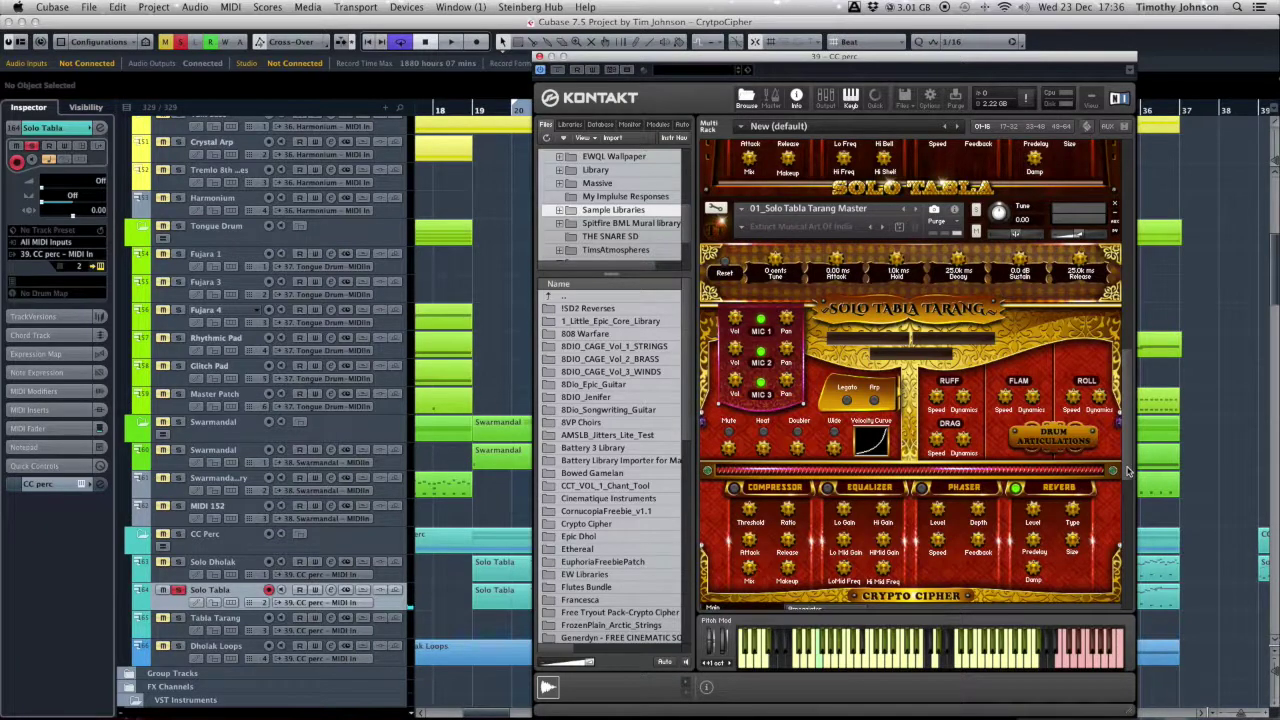
pyautogui.click(389, 632)
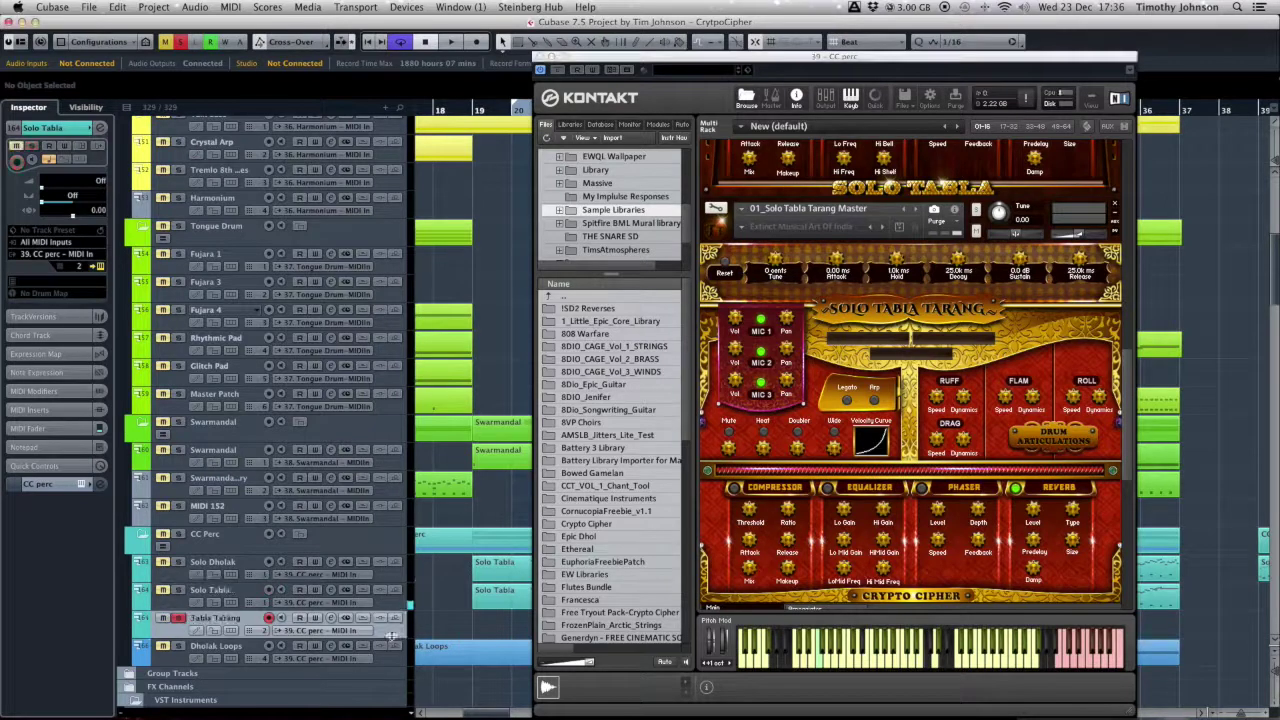